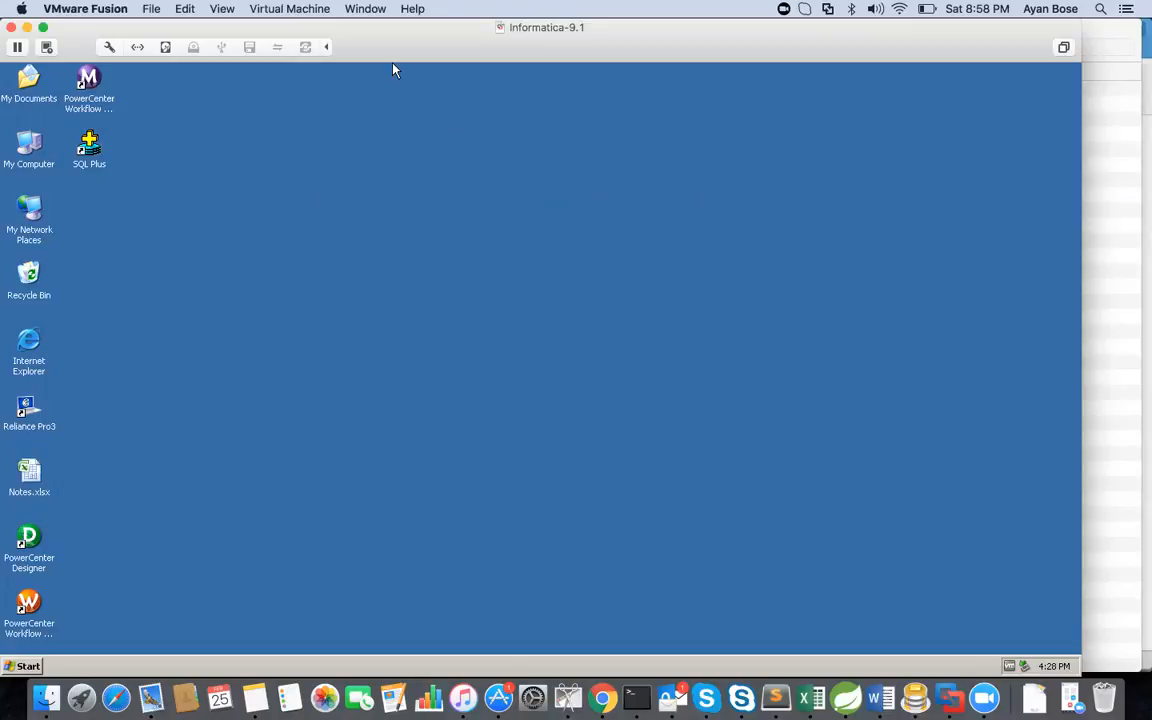
# Switch the virtual machine to full screen
pyautogui.click(274, 9)
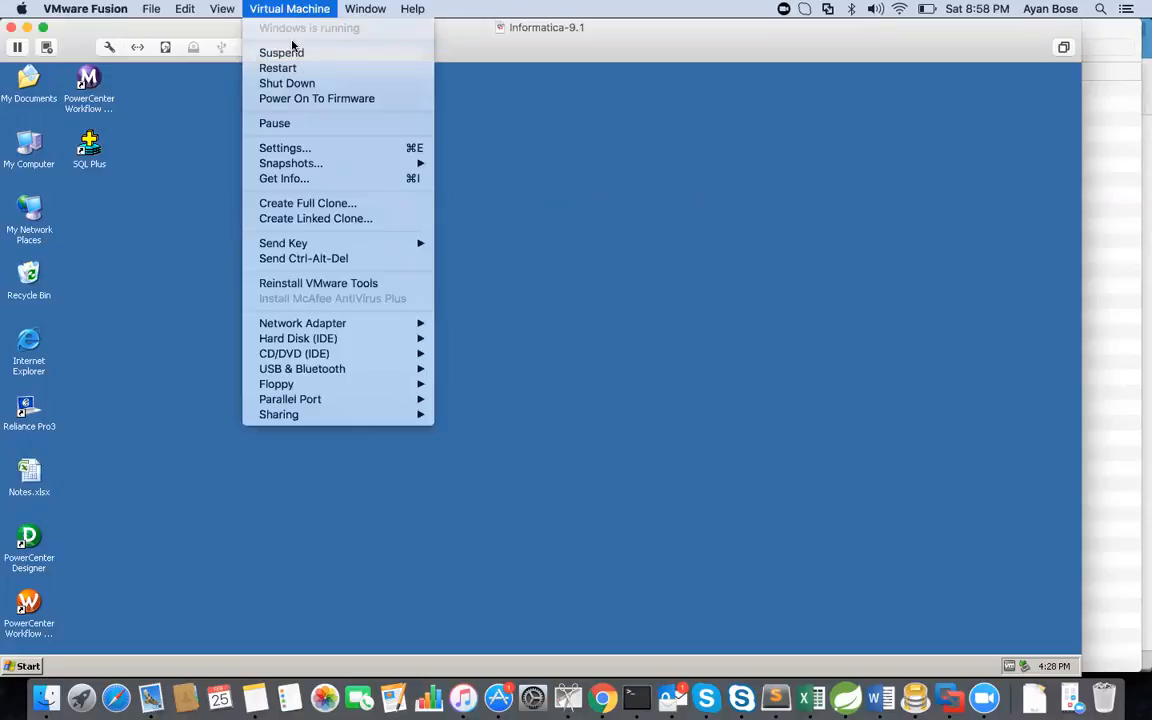
pyautogui.moveTo(222, 9)
pyautogui.click(235, 57)
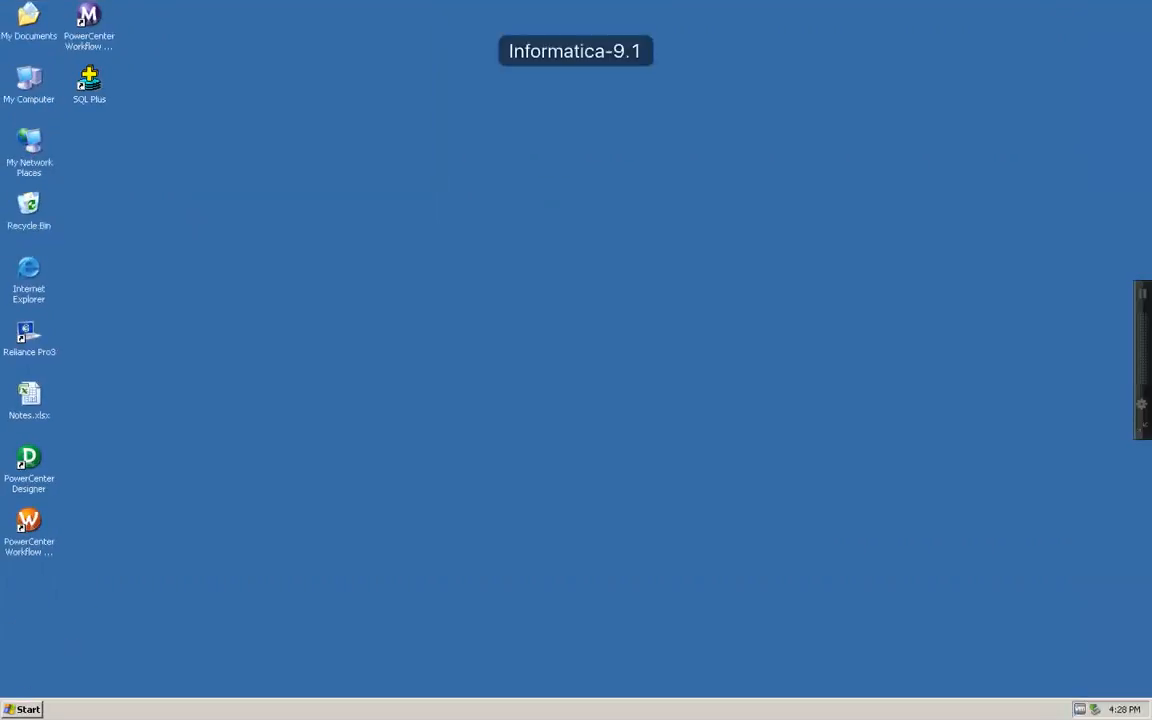
# Launch the Informatica 9.1.0 Administrator Home Page from the Server programs menu
pyautogui.click(26, 710)
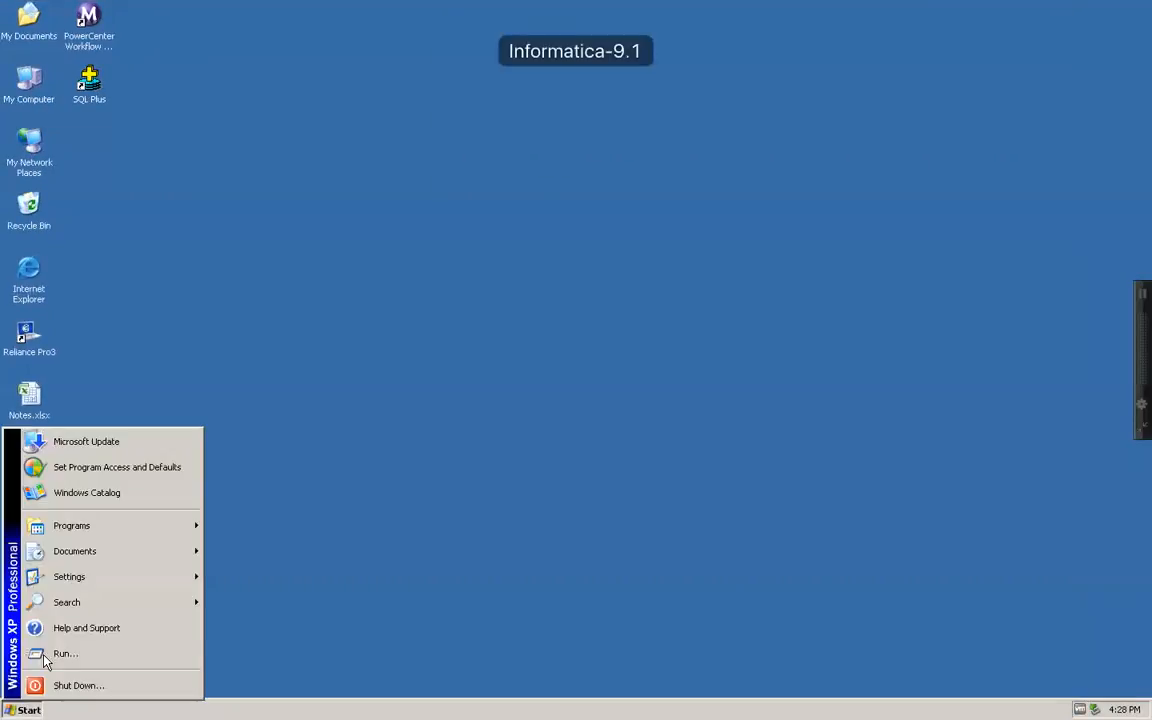
pyautogui.moveTo(87, 525)
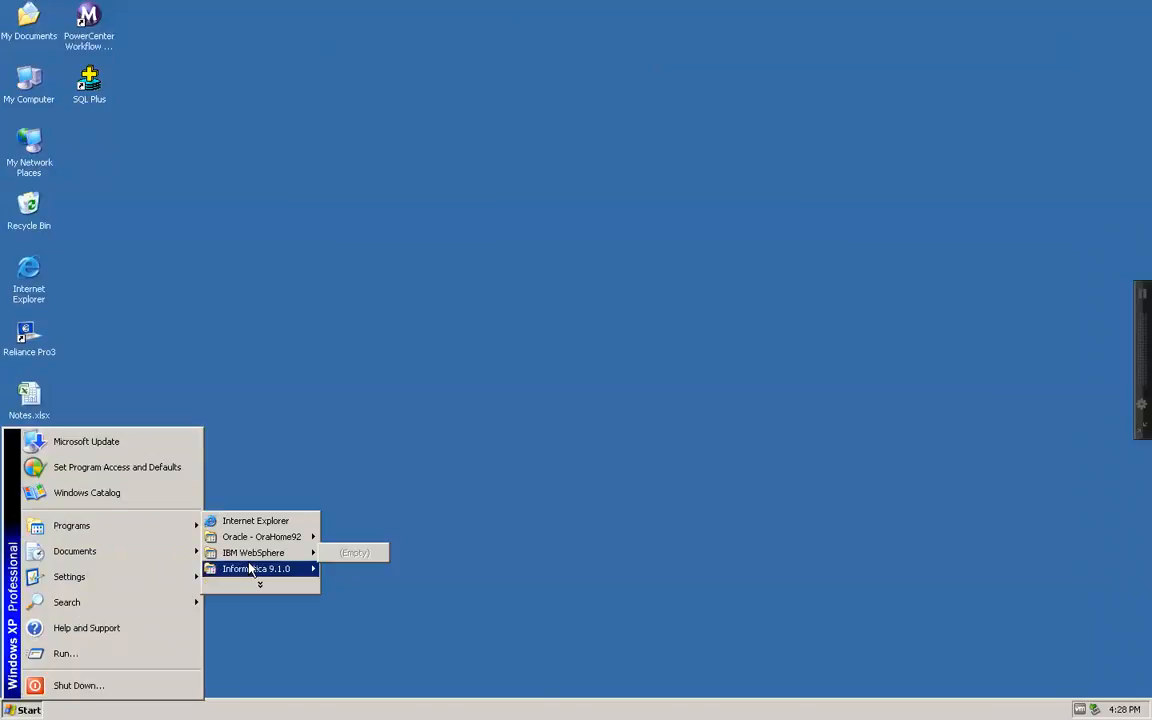
pyautogui.moveTo(250, 569)
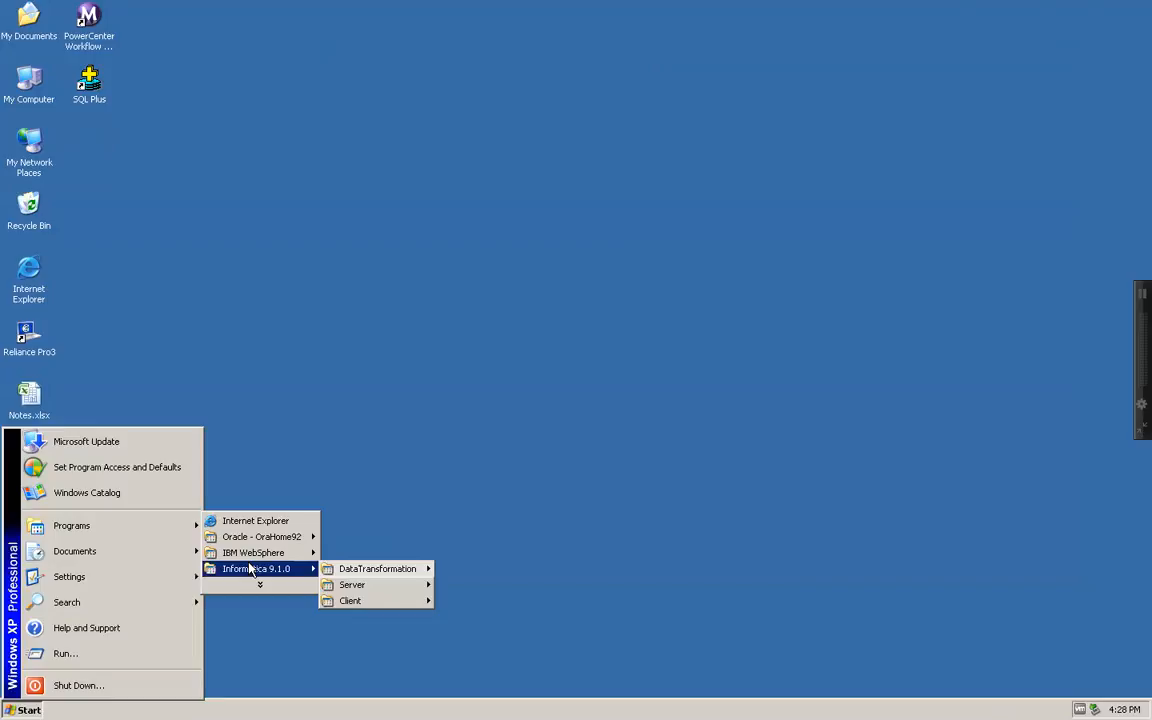
pyautogui.moveTo(352, 585)
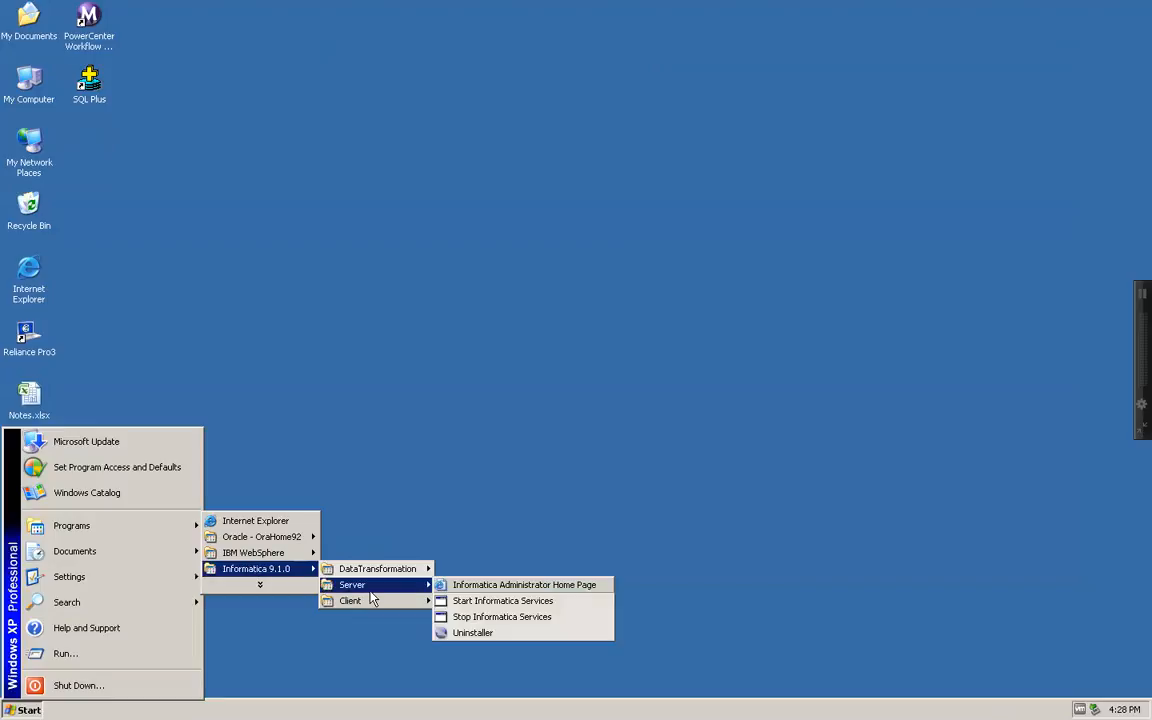
pyautogui.click(464, 586)
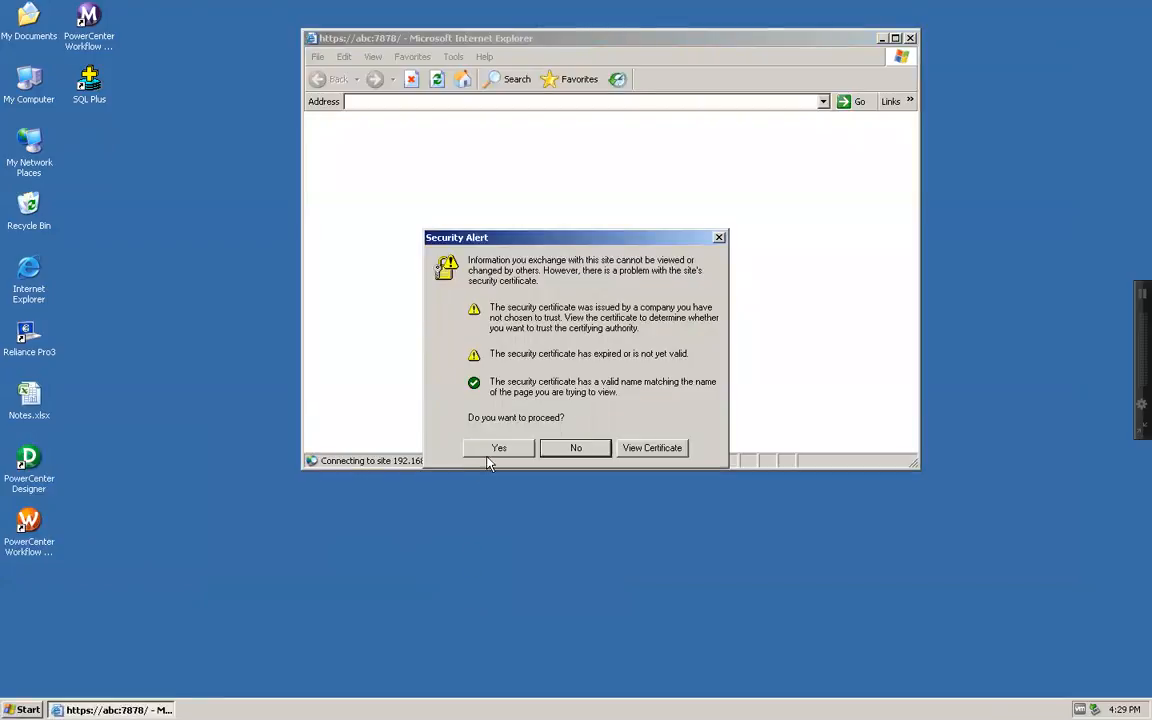
# Accept the security alert, log in with the administrator credentials, and maximize the browser
pyautogui.click(490, 453)
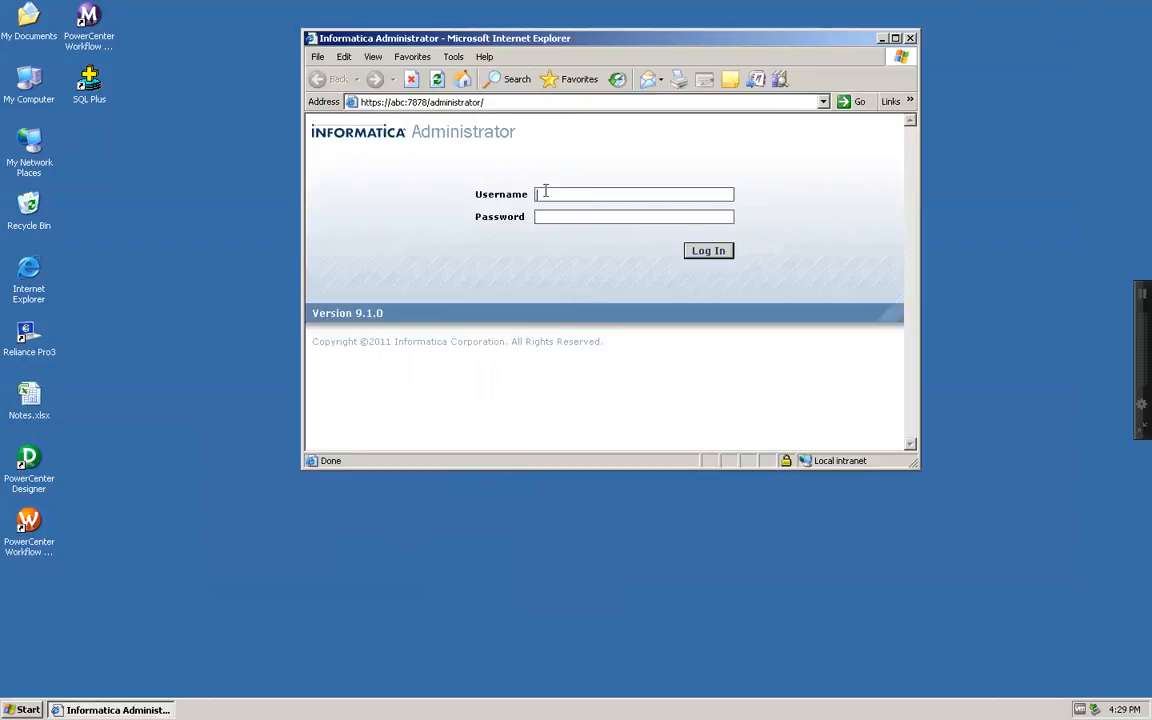
pyautogui.write('Admini')
pyautogui.write('strator')
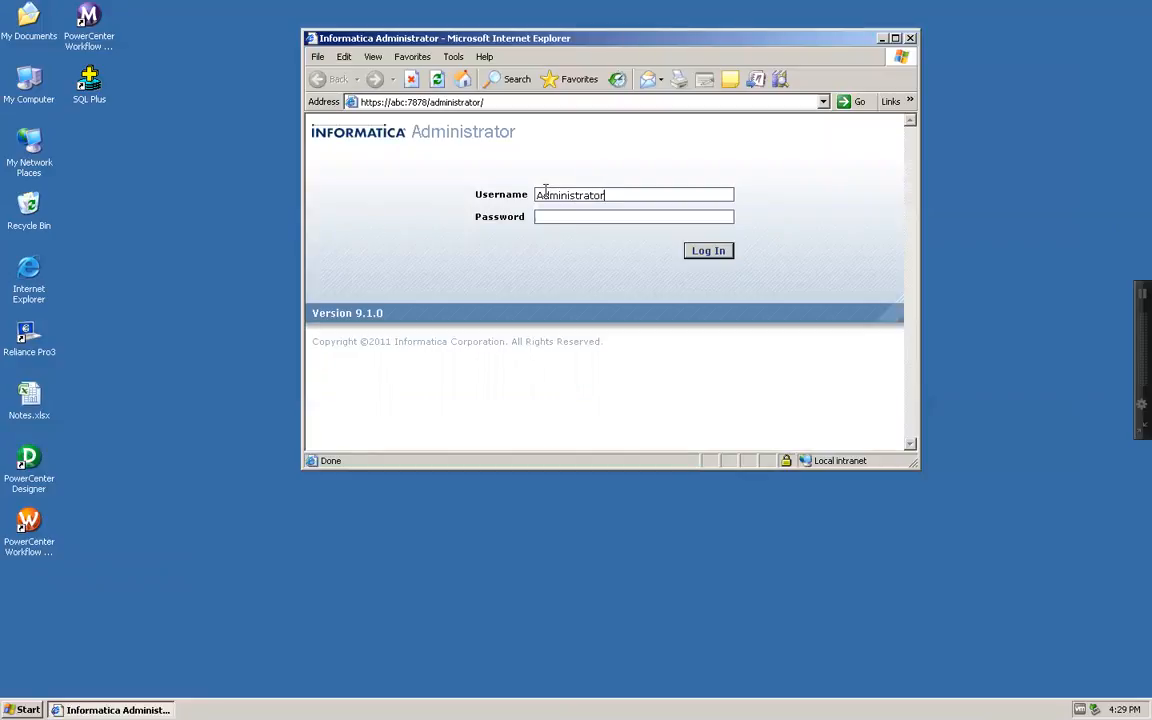
pyautogui.hotkey('shift', 'Left')
pyautogui.hotkey('shift', 'Left')
pyautogui.hotkey('shift', 'Left')
pyautogui.hotkey('shift', 'Left')
pyautogui.hotkey('shift', 'Left')
pyautogui.hotkey('shift', 'Left')
pyautogui.hotkey('shift', 'Left')
pyautogui.hotkey('shift', 'Left')
pyautogui.hotkey('shift', 'Left')
pyautogui.hotkey('shift', 'Left')
pyautogui.hotkey('shift', 'Left')
pyautogui.hotkey('shift', 'Left')
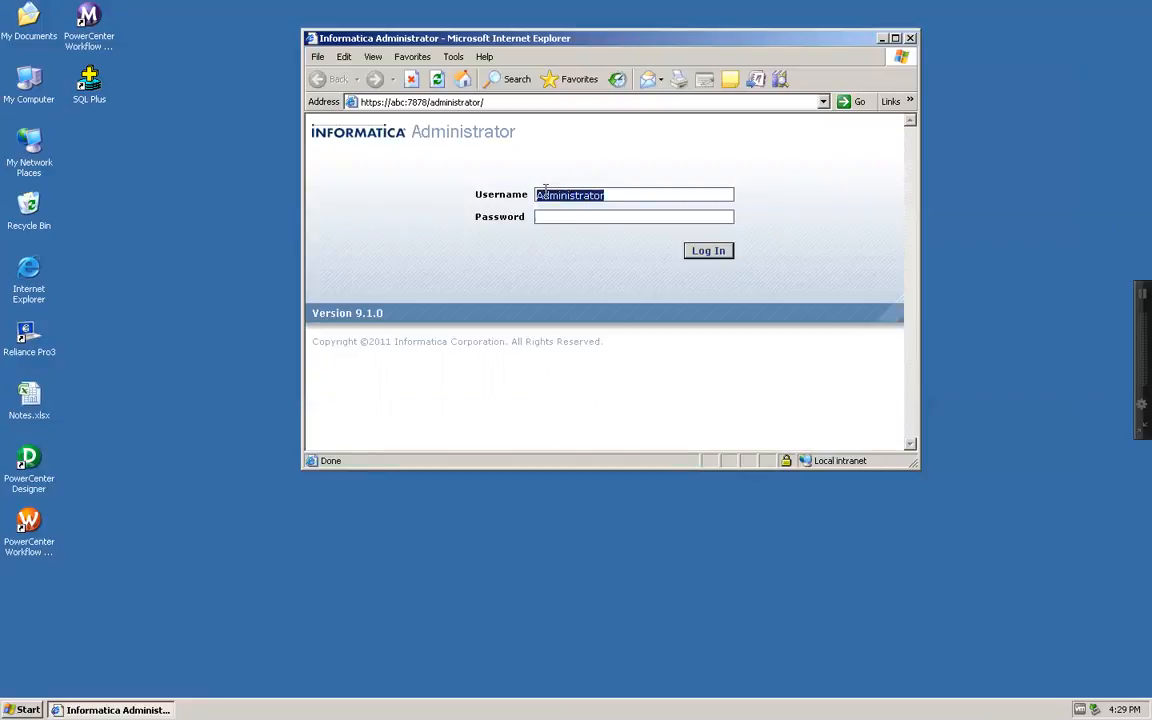
pyautogui.hotkey('ctrl', 'c')
pyautogui.press('Tab')
pyautogui.hotkey('ctrl', 'v')
pyautogui.press('Return')
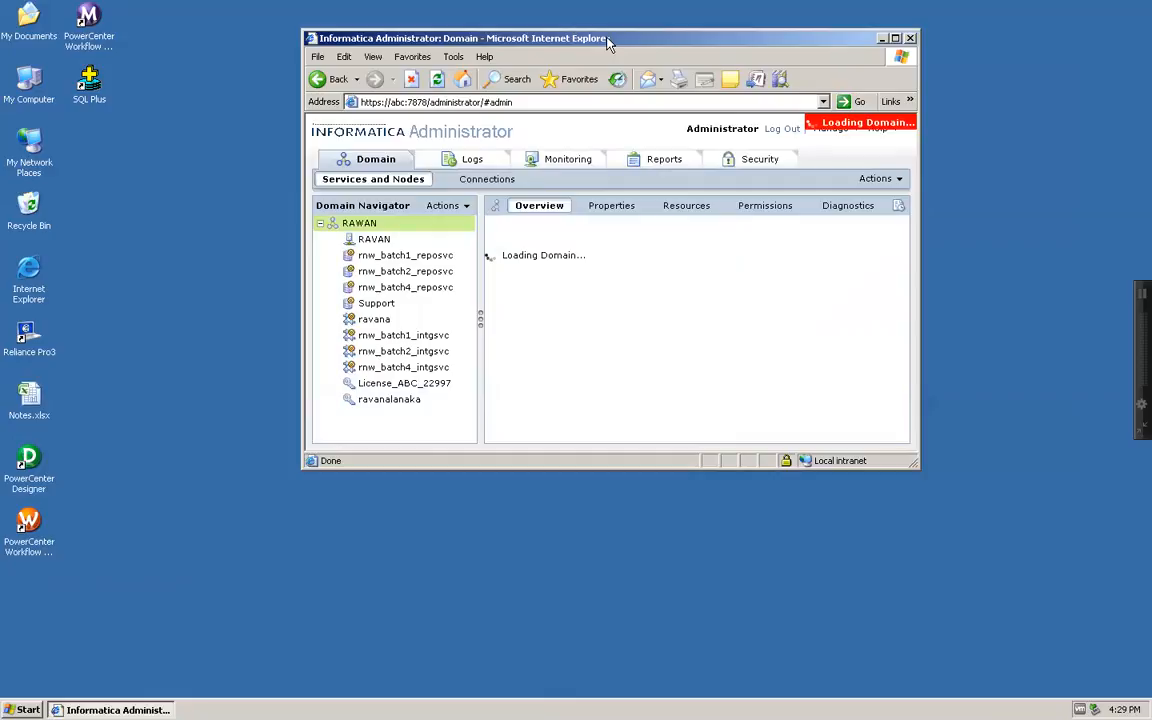
pyautogui.doubleClick(607, 42)
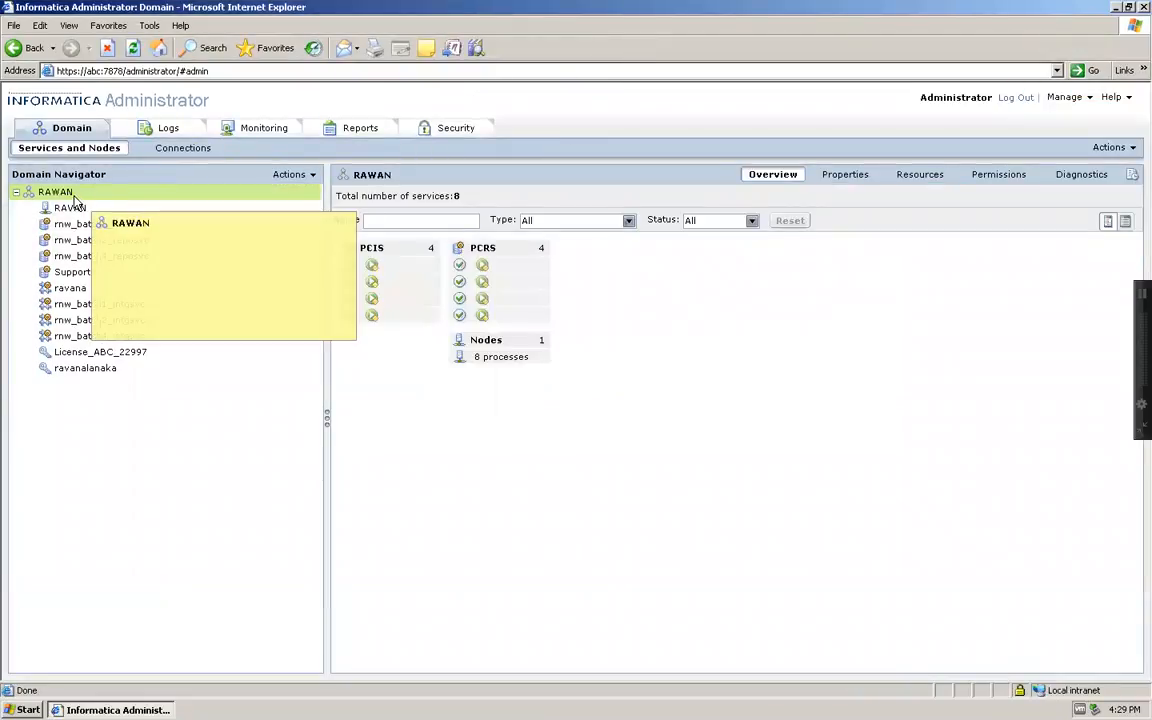
pyautogui.moveTo(77, 213)
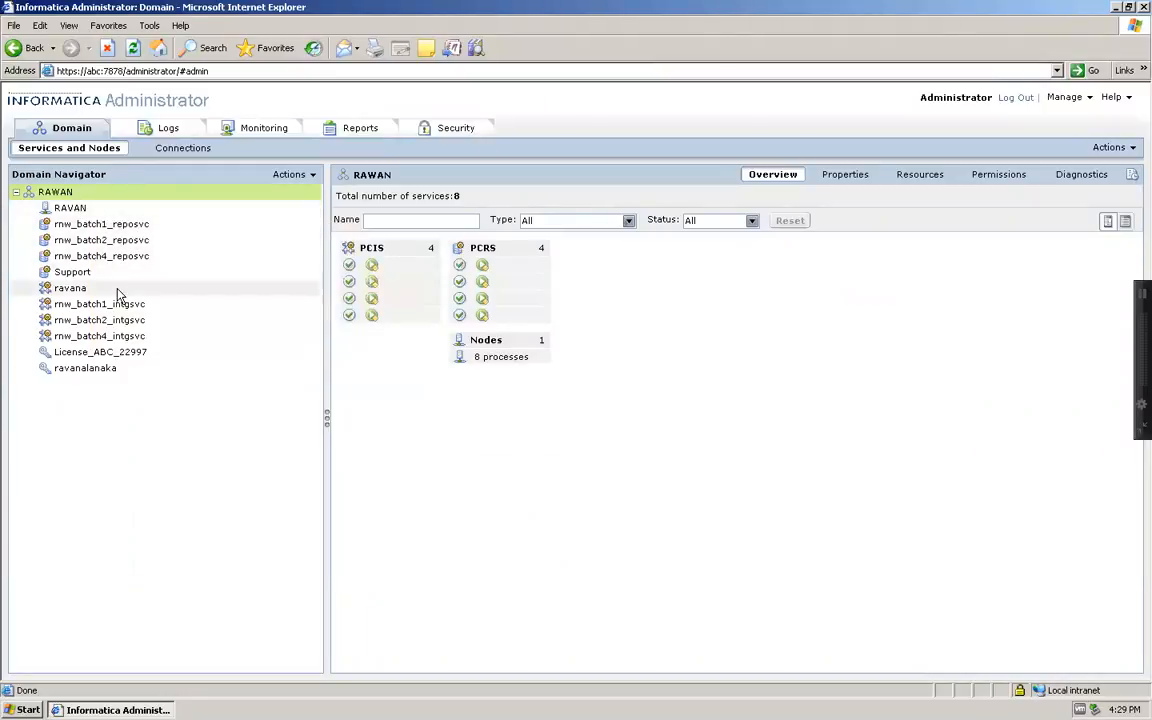
pyautogui.moveTo(113, 354)
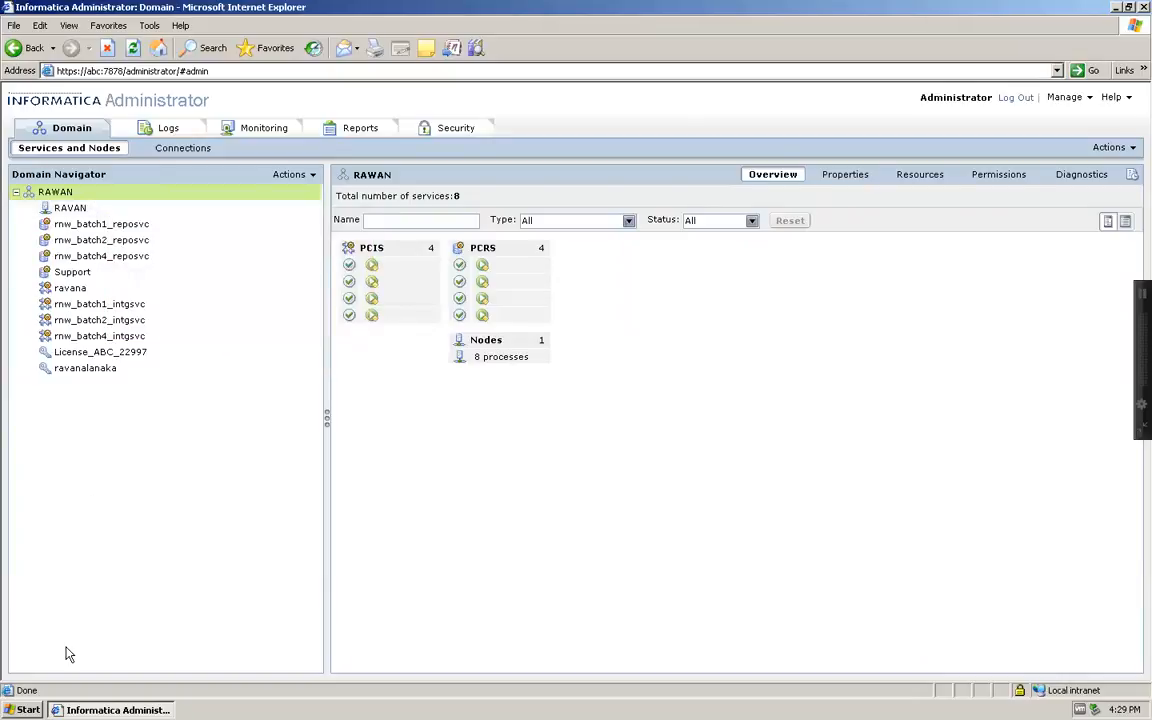
# Launch SQL*Plus Worksheet from Oracle - OraHome92 > Application Development
pyautogui.press('super')
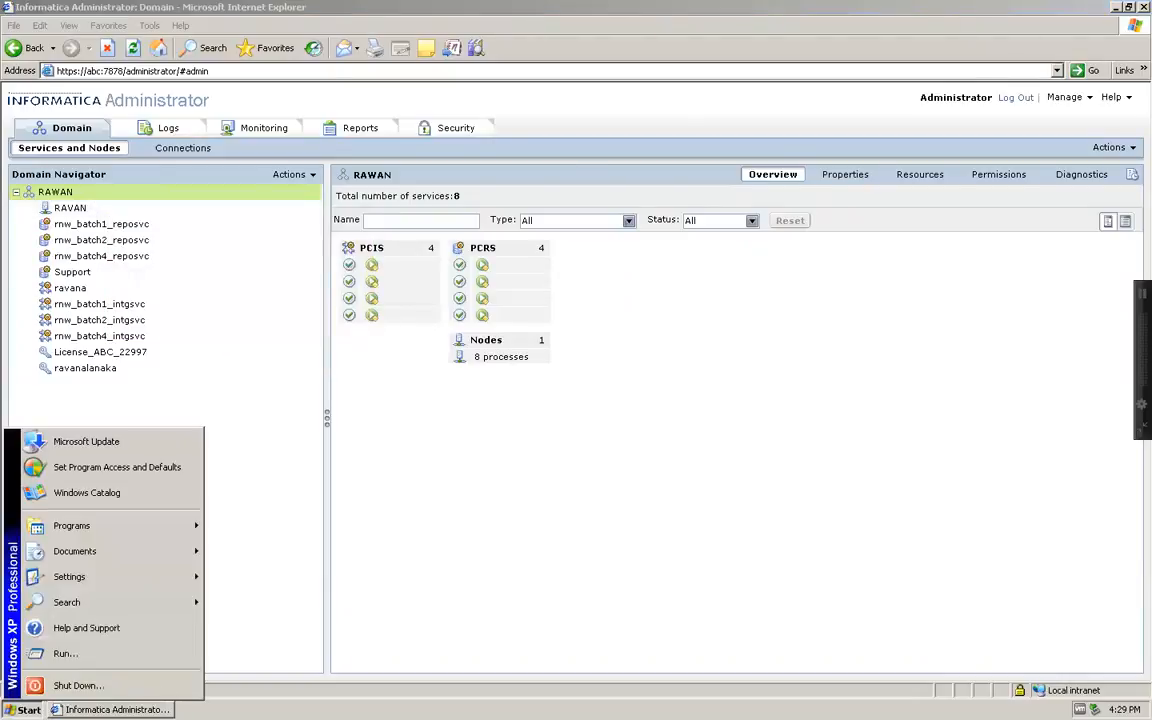
pyautogui.moveTo(73, 533)
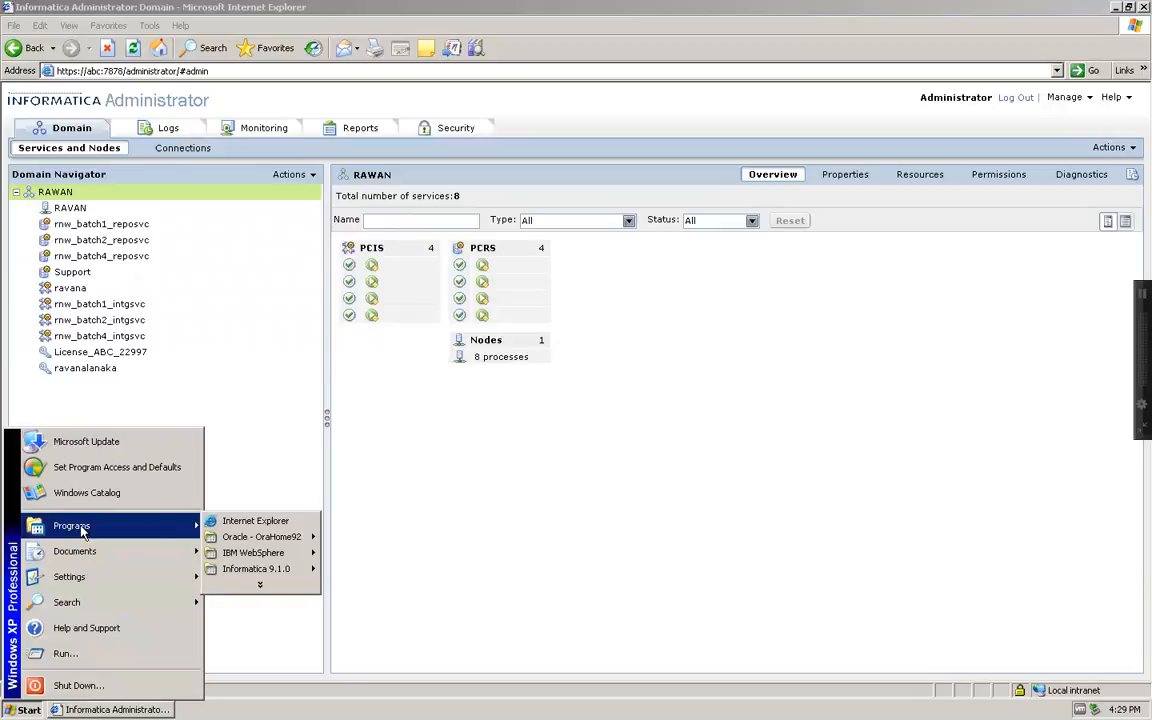
pyautogui.moveTo(241, 540)
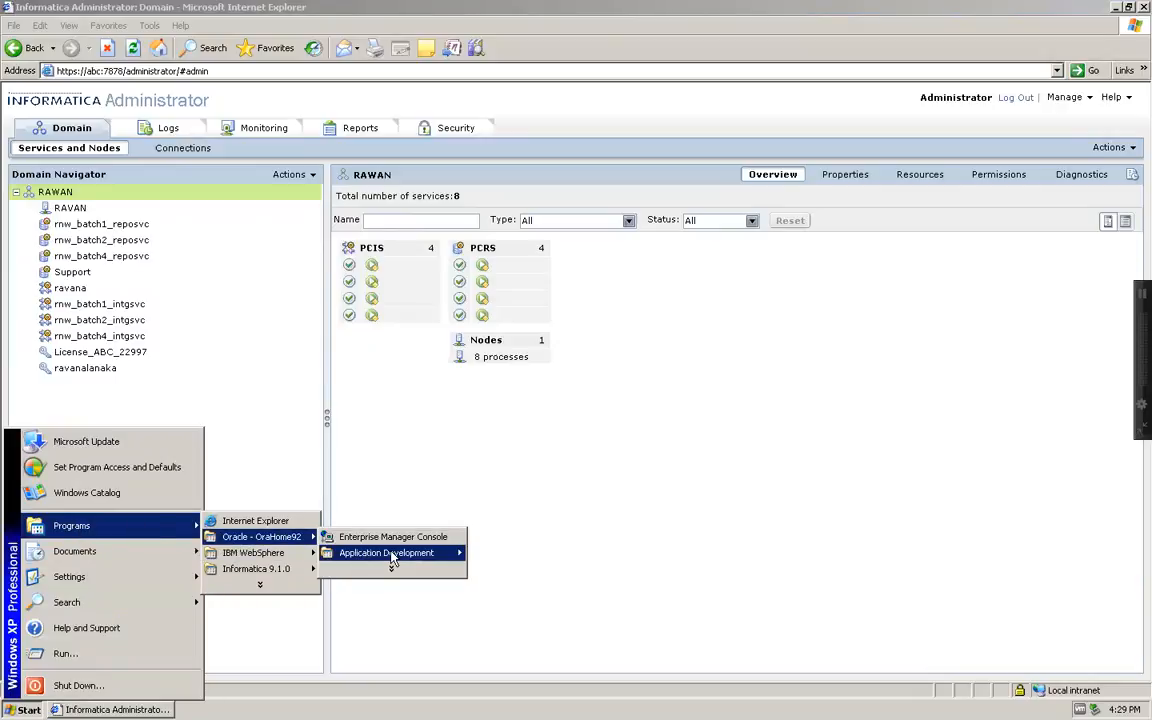
pyautogui.moveTo(391, 558)
pyautogui.click(510, 558)
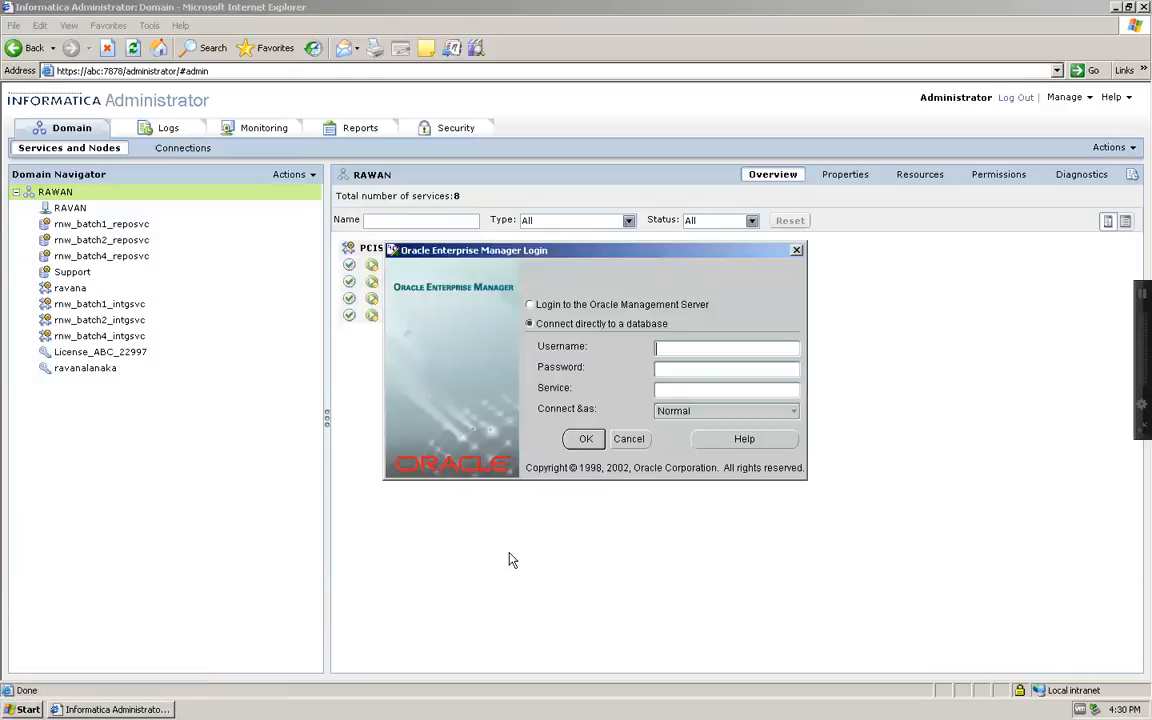
# Log in with the demo database username and password to service oracle
pyautogui.click(693, 354)
pyautogui.write('scott')
pyautogui.press('Tab')
pyautogui.write('tiger')
pyautogui.press('Tab')
pyautogui.write('oracle')
pyautogui.press('Return')
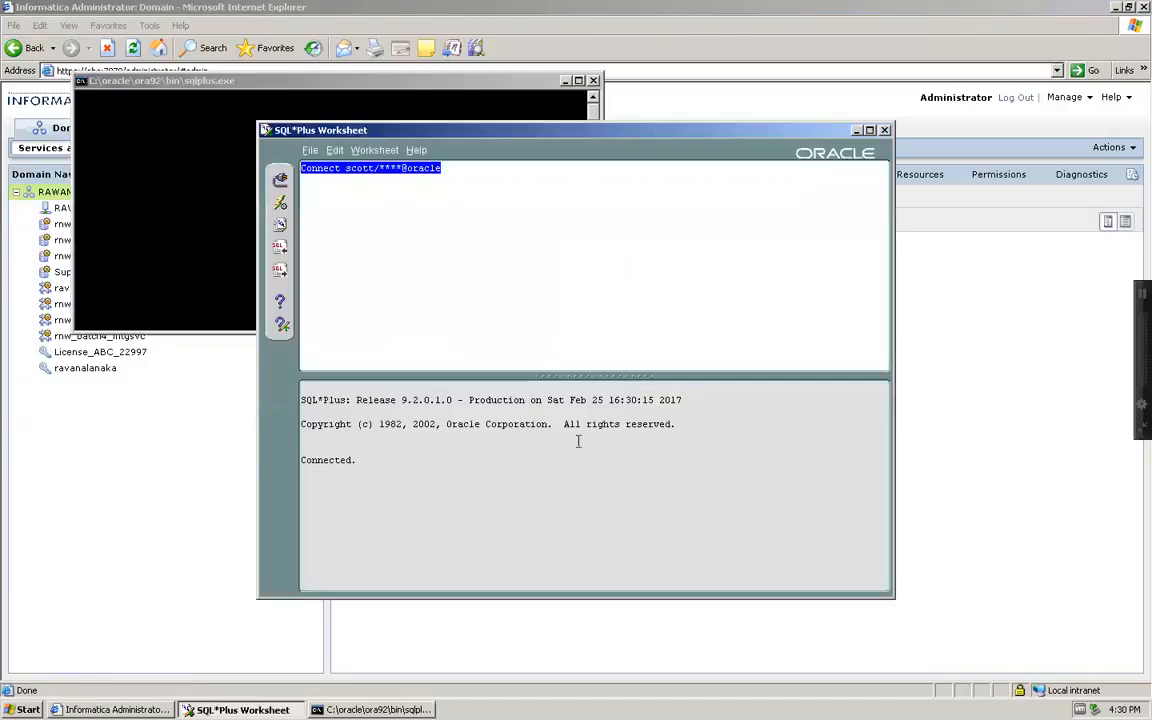
pyautogui.click(397, 168)
# Restore the real password in the connect line and maximize the worksheet
pyautogui.hotkey('shift', 'Left')
pyautogui.hotkey('shift', 'Left')
pyautogui.hotkey('shift', 'Left')
pyautogui.hotkey('shift', 'Left')
pyautogui.write('tiger')
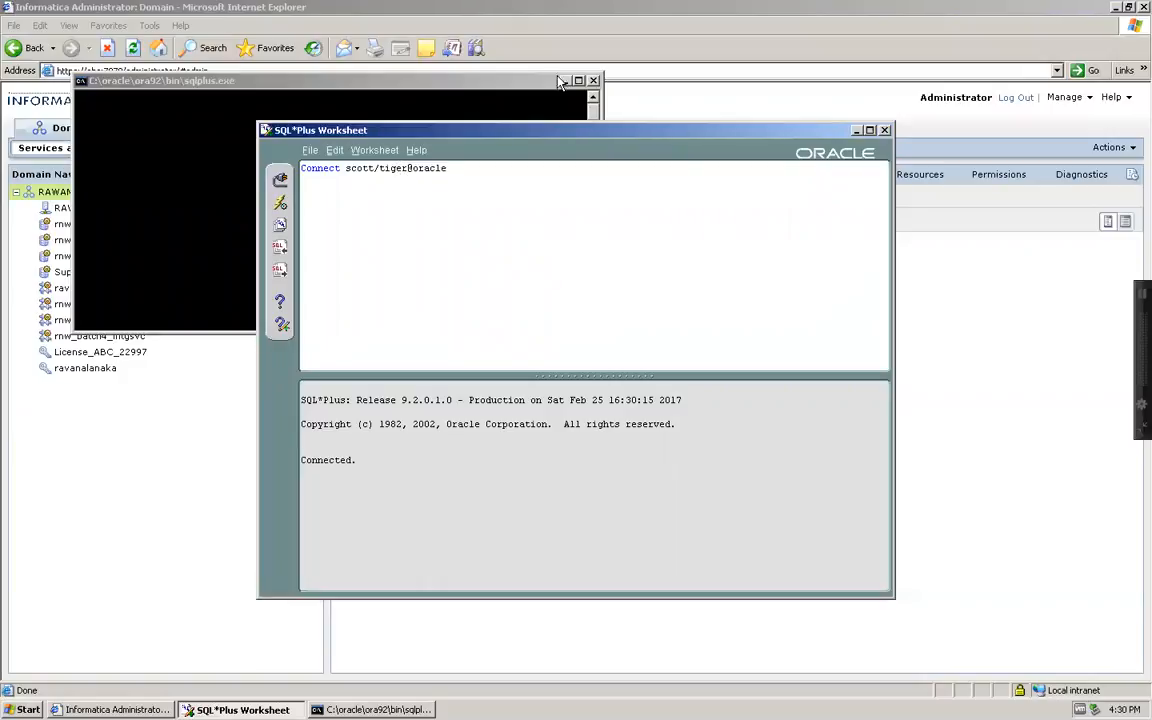
pyautogui.doubleClick(593, 136)
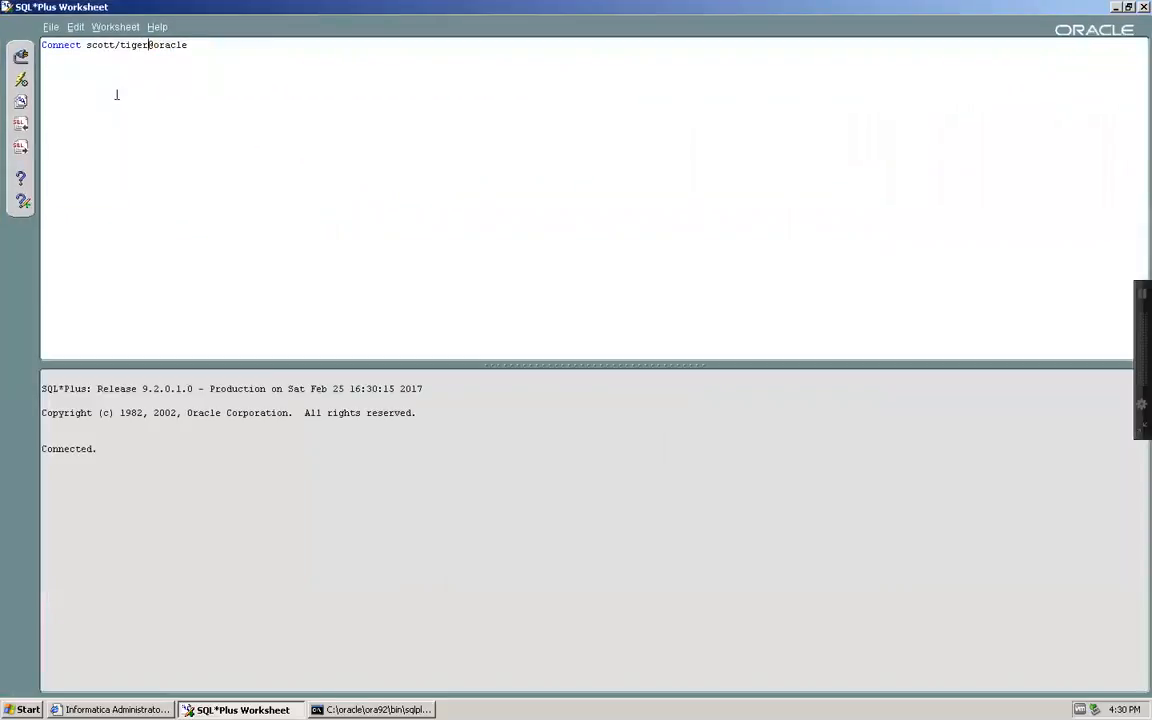
pyautogui.press('Return')
pyautogui.write('create user demo_rnw_repo')
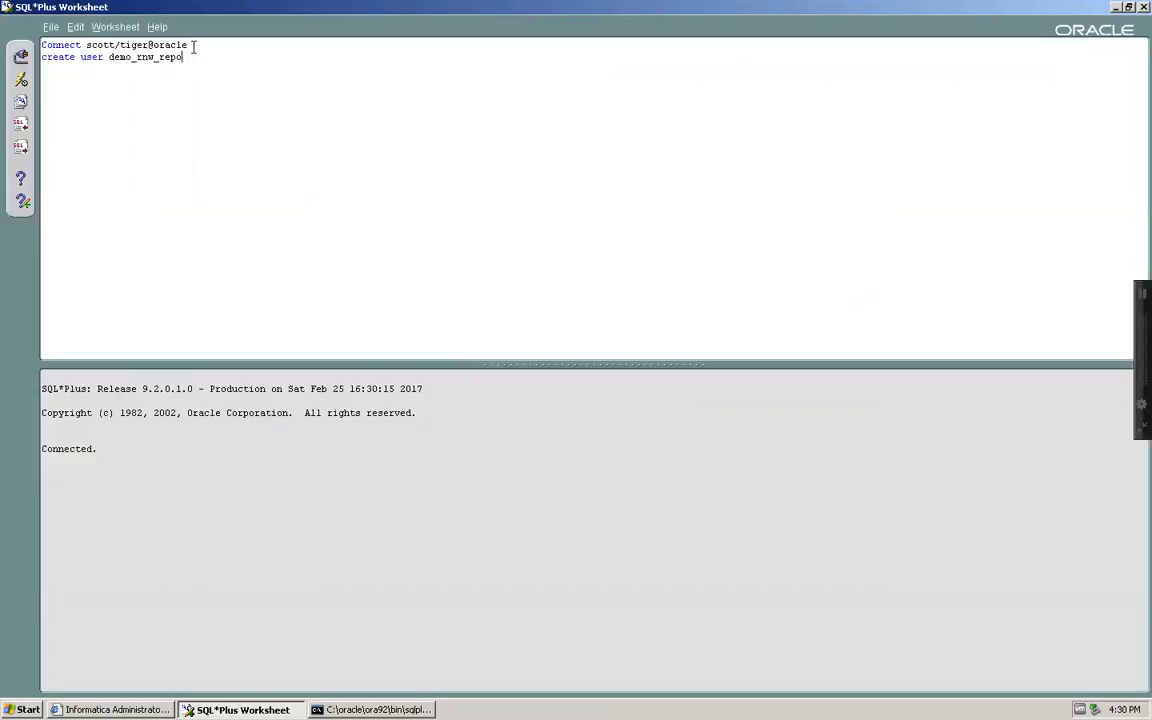
pyautogui.doubleClick(144, 58)
pyautogui.hotkey('ctrl', 'c')
pyautogui.click(206, 59)
pyautogui.write('identified by')
pyautogui.hotkey('ctrl', 'v')
pyautogui.write(';')
# Add a grant all privileges statement to demo_rnw_repo and execute the script
pyautogui.press('Return')
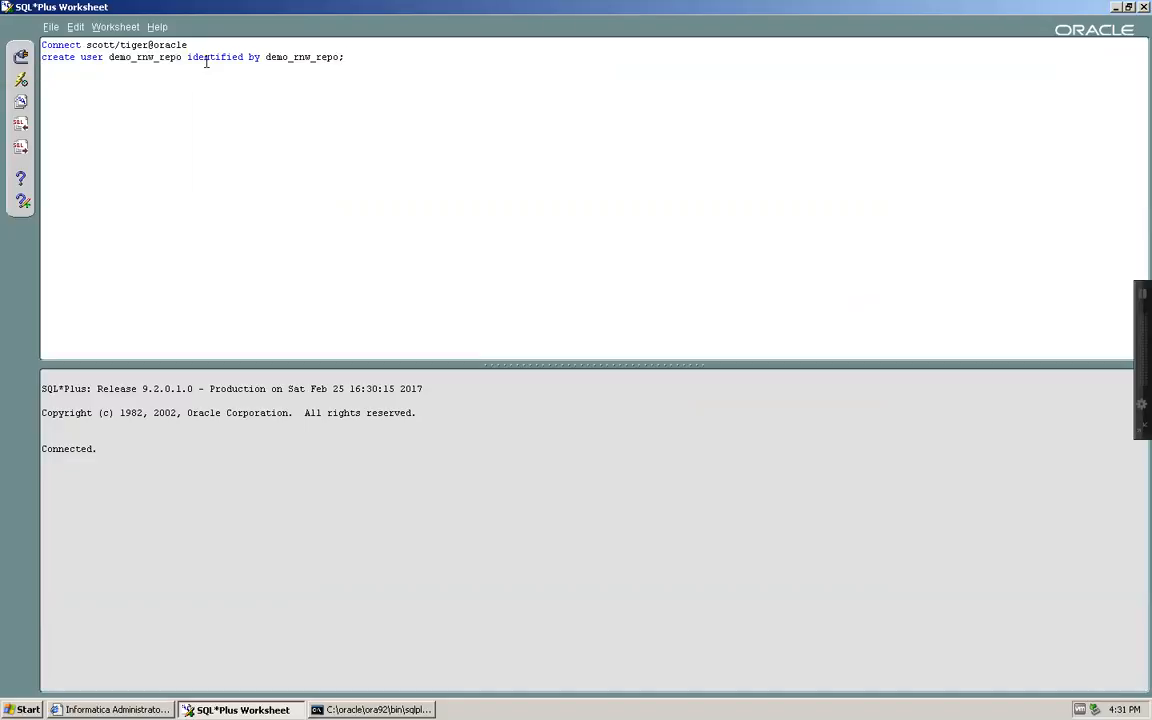
pyautogui.write('grant all privileges')
pyautogui.write('o')
pyautogui.hotkey('ctrl', 'v')
pyautogui.write('iden')
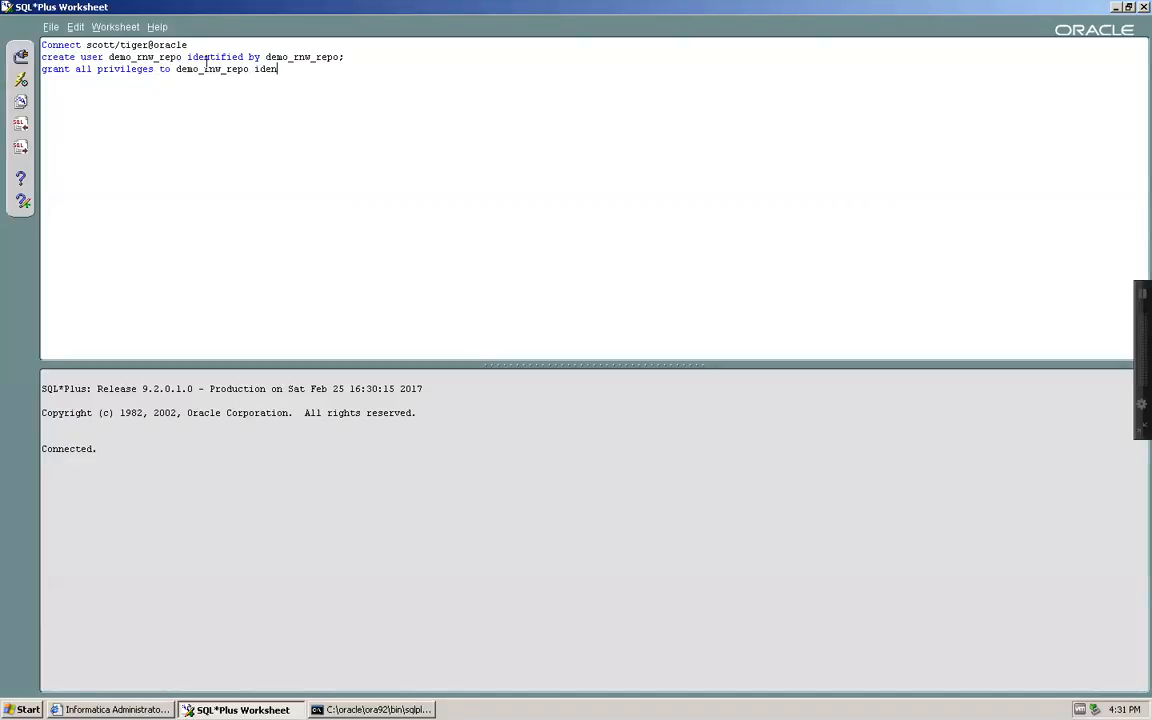
pyautogui.write('tified by')
pyautogui.hotkey('ctrl', 'v')
pyautogui.write(';')
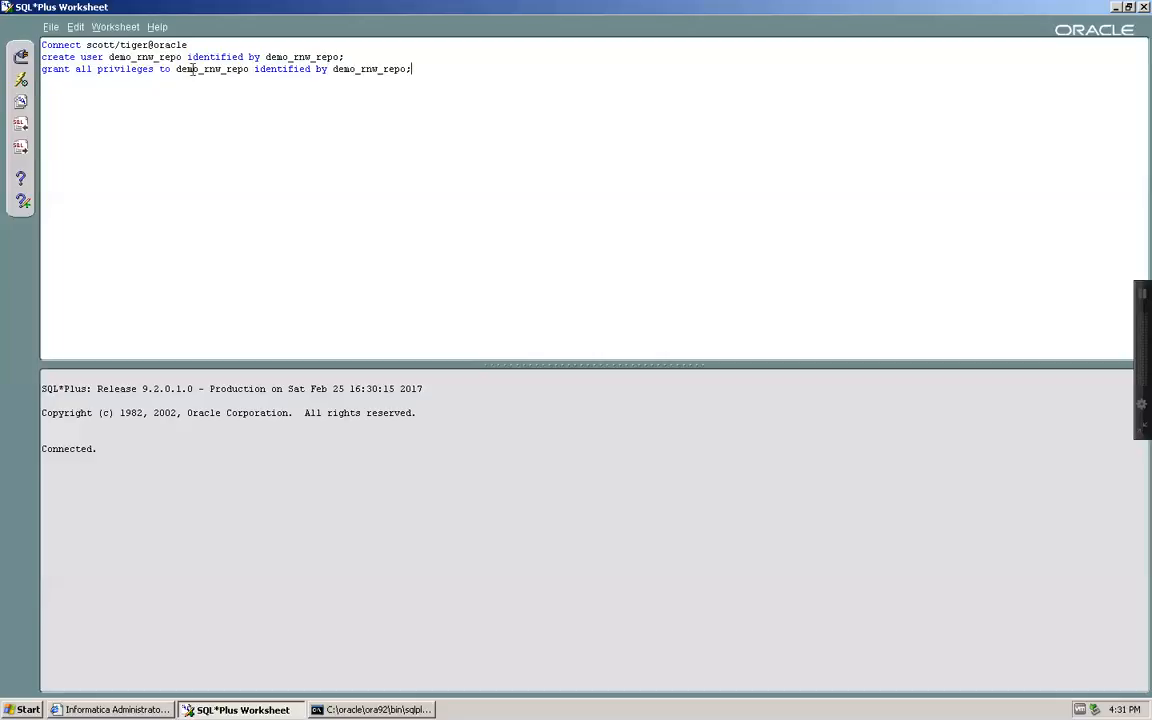
pyautogui.click(22, 82)
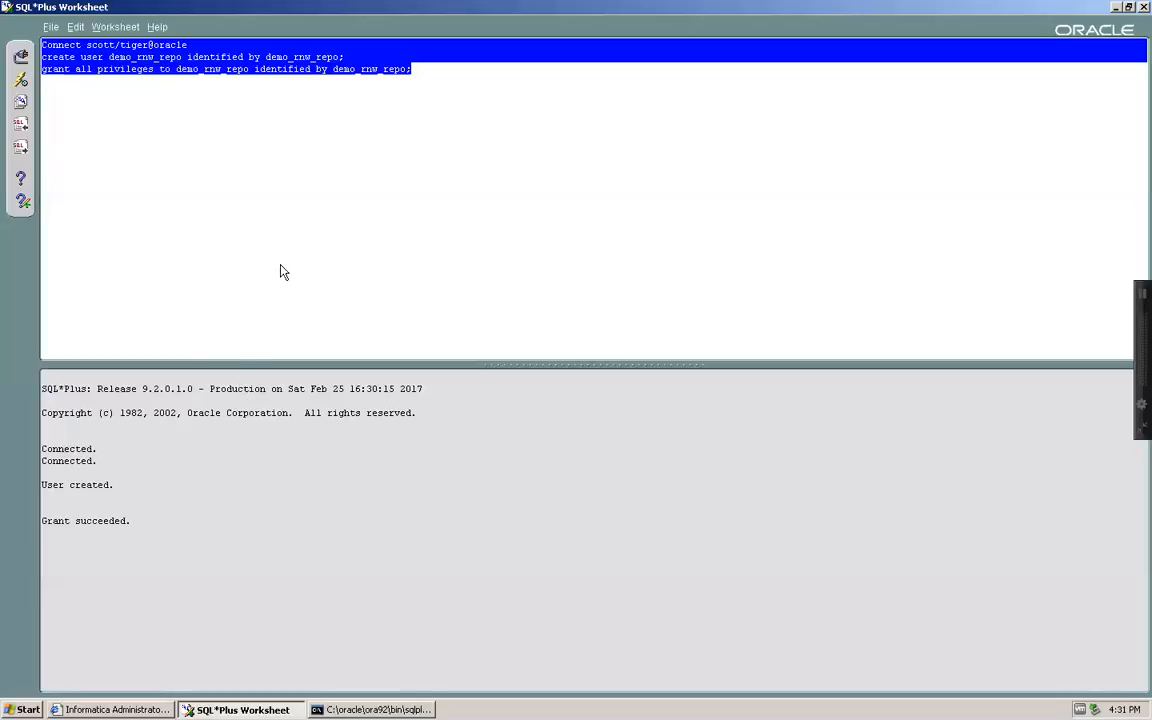
# Connect as demo_rnw_repo and replace the statements with a user_tables query
pyautogui.doubleClick(100, 46)
pyautogui.hotkey('ctrl', 'v')
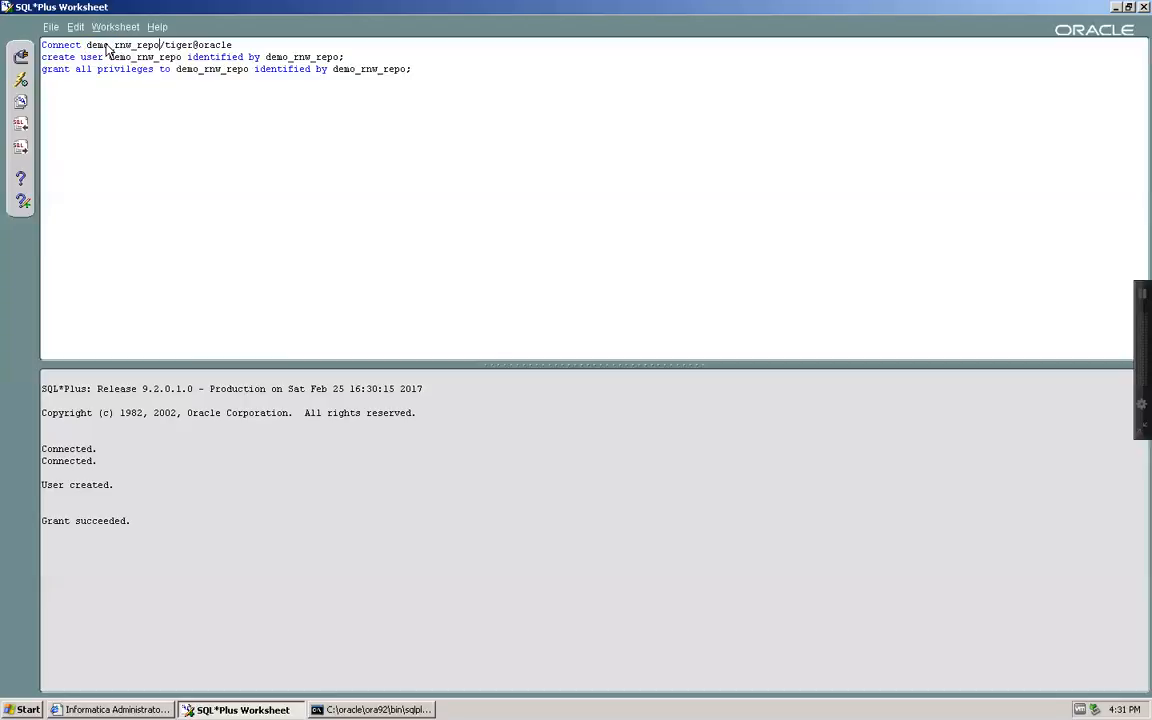
pyautogui.doubleClick(171, 49)
pyautogui.hotkey('ctrl', 'v')
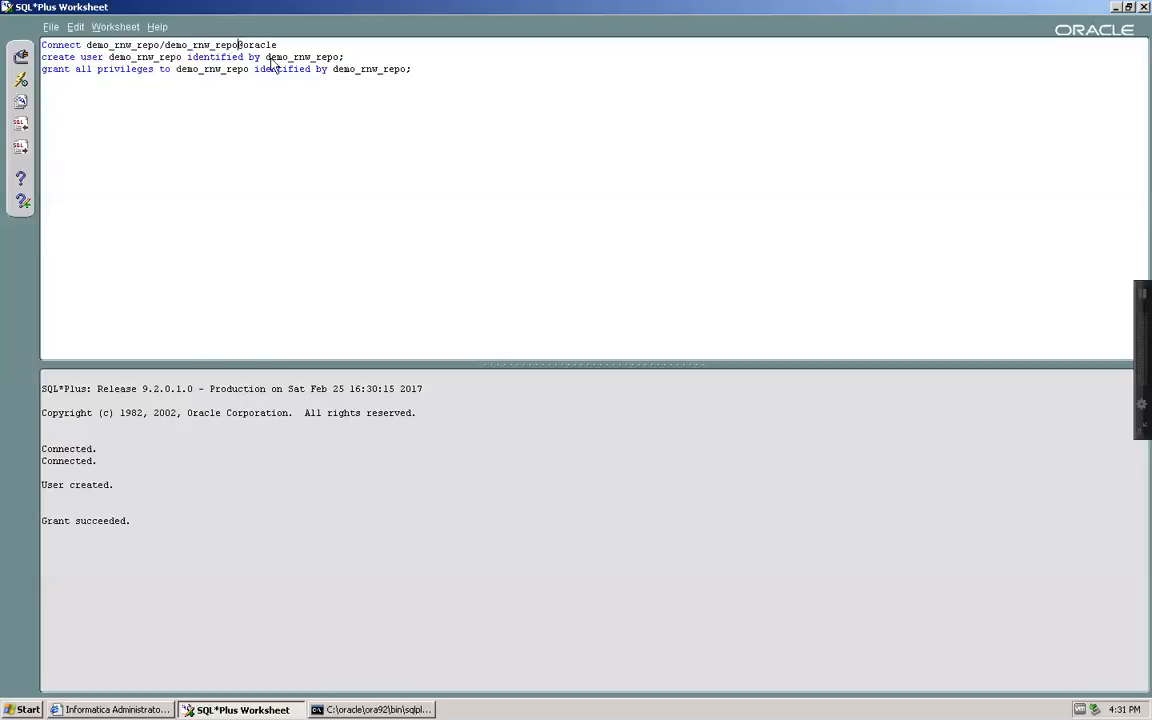
pyautogui.moveTo(447, 78); pyautogui.dragTo(42, 60)
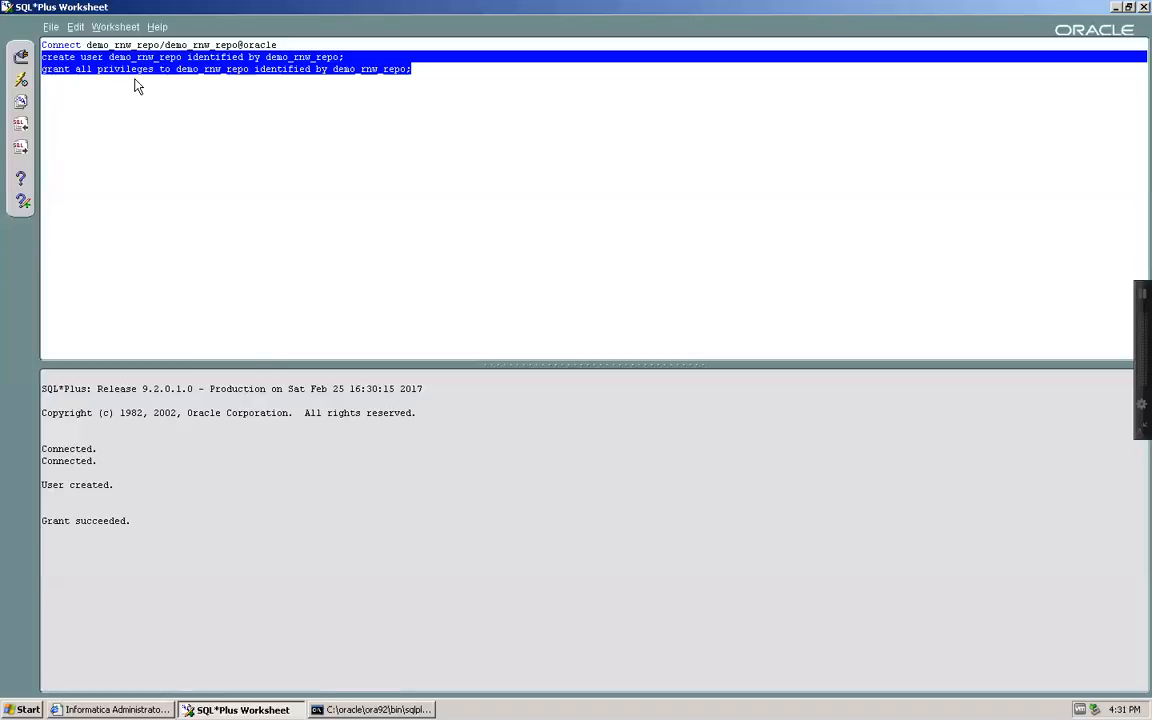
pyautogui.write('selec')
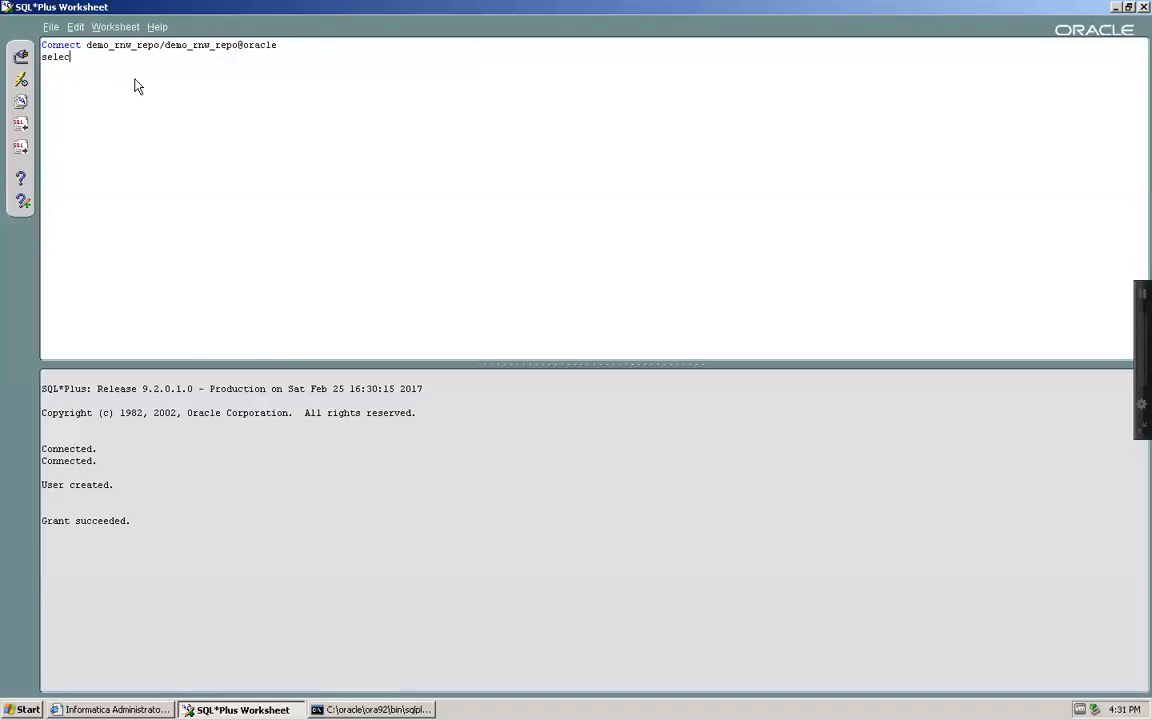
pyautogui.write('t * from table_name from ')
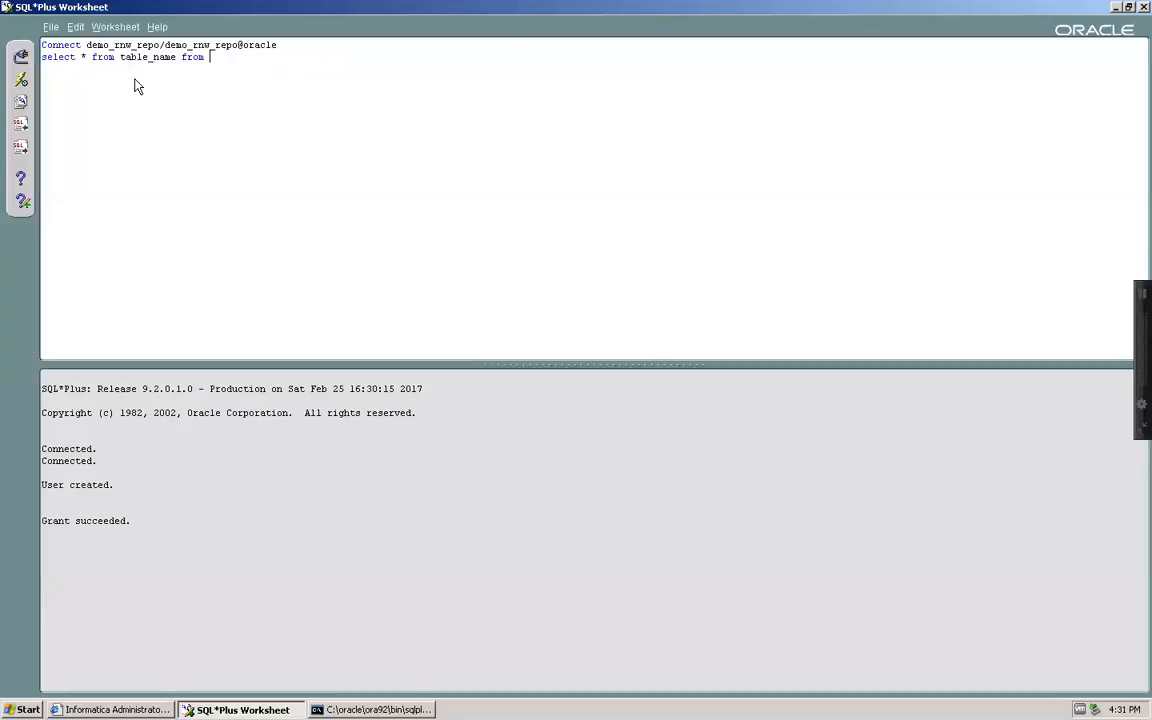
pyautogui.write('user_tables;')
pyautogui.doubleClick(141, 49)
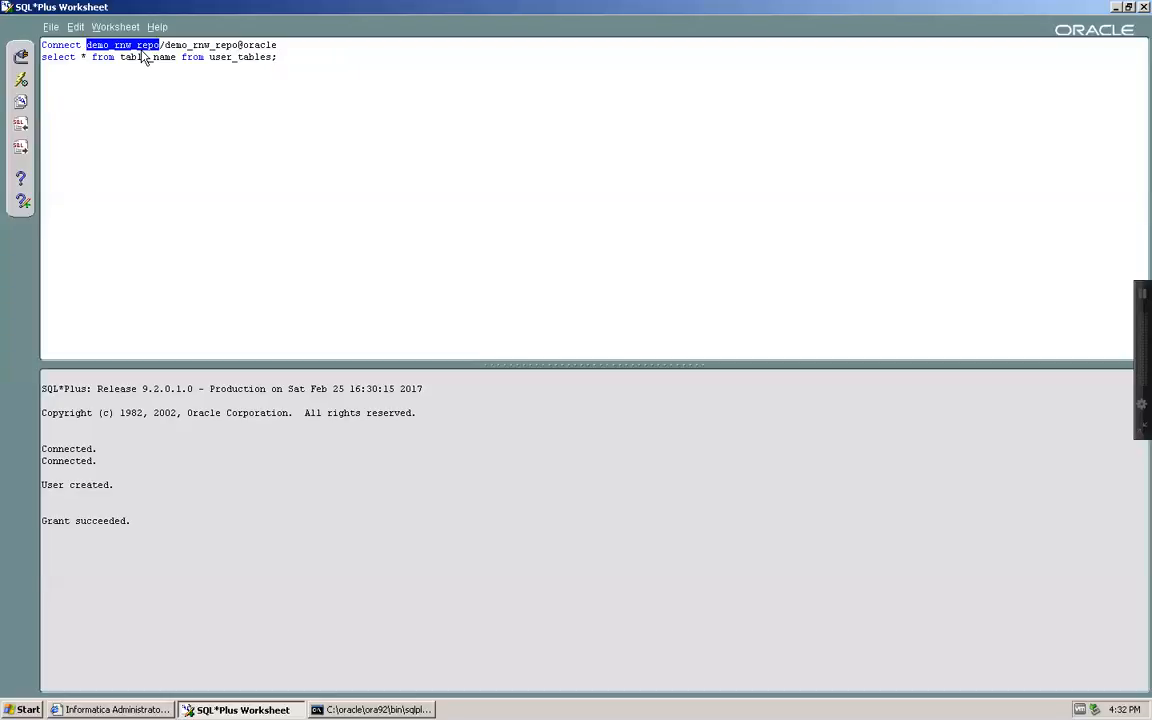
pyautogui.click(22, 81)
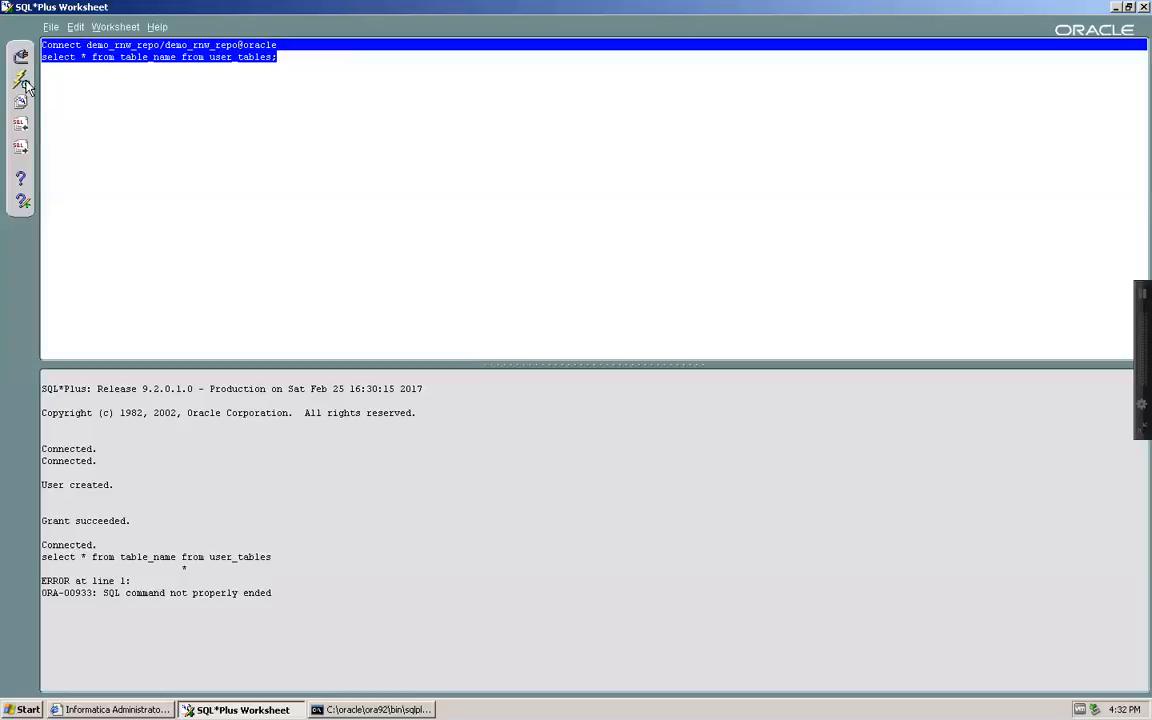
# Remove the stray asterisk and rerun the query, confirming no rows selected
pyautogui.click(83, 57)
pyautogui.hotkey('shift', 'Right')
pyautogui.hotkey('shift', 'Right')
pyautogui.hotkey('shift', 'Right')
pyautogui.hotkey('shift', 'Right')
pyautogui.hotkey('shift', 'Right')
pyautogui.hotkey('shift', 'Right')
pyautogui.hotkey('shift', 'Right')
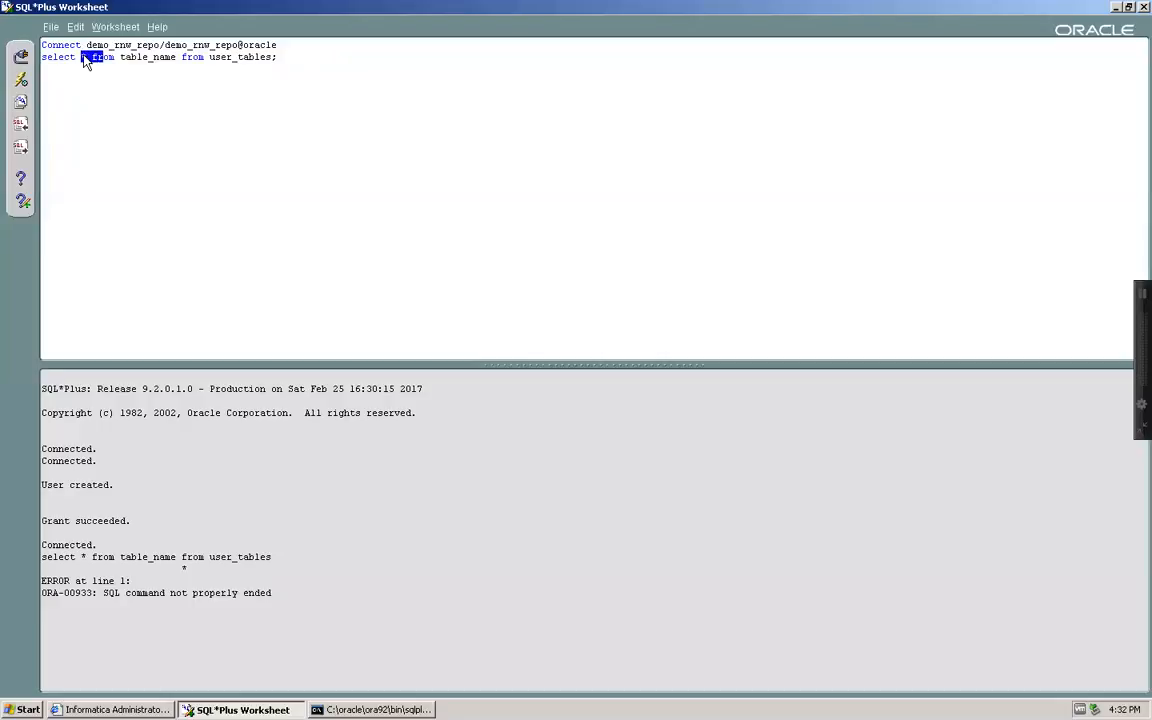
pyautogui.press('Delete')
pyautogui.click(242, 58)
pyautogui.click(23, 79)
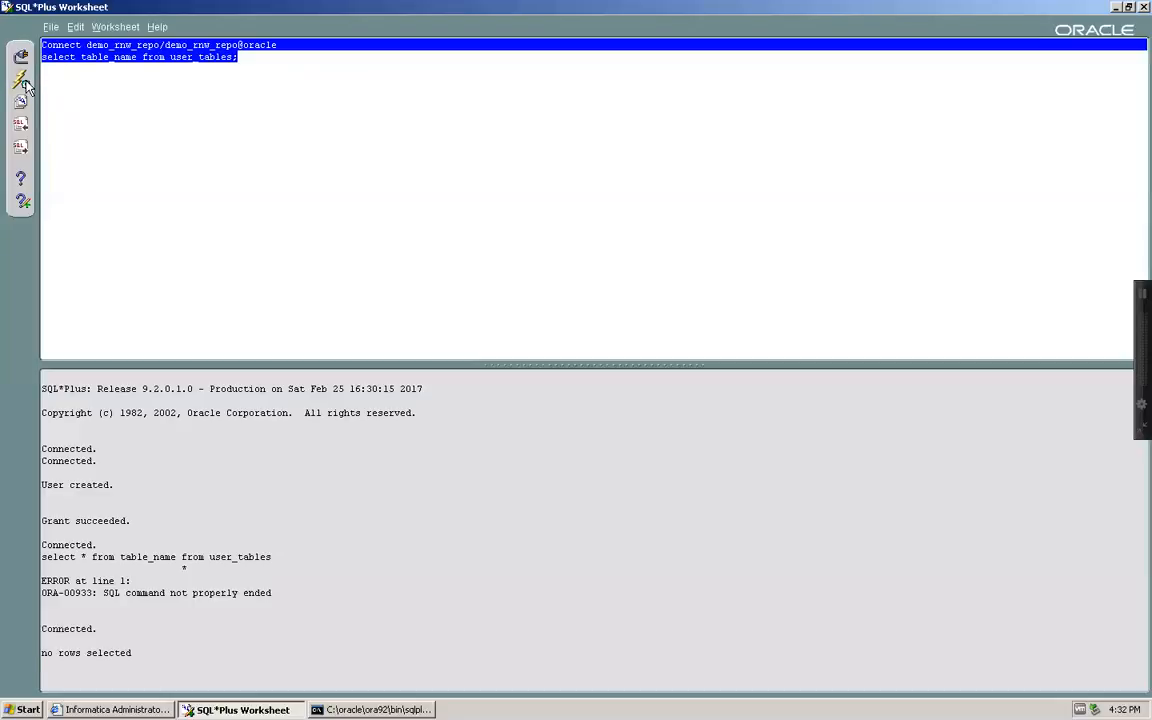
pyautogui.moveTo(134, 655); pyautogui.dragTo(44, 658)
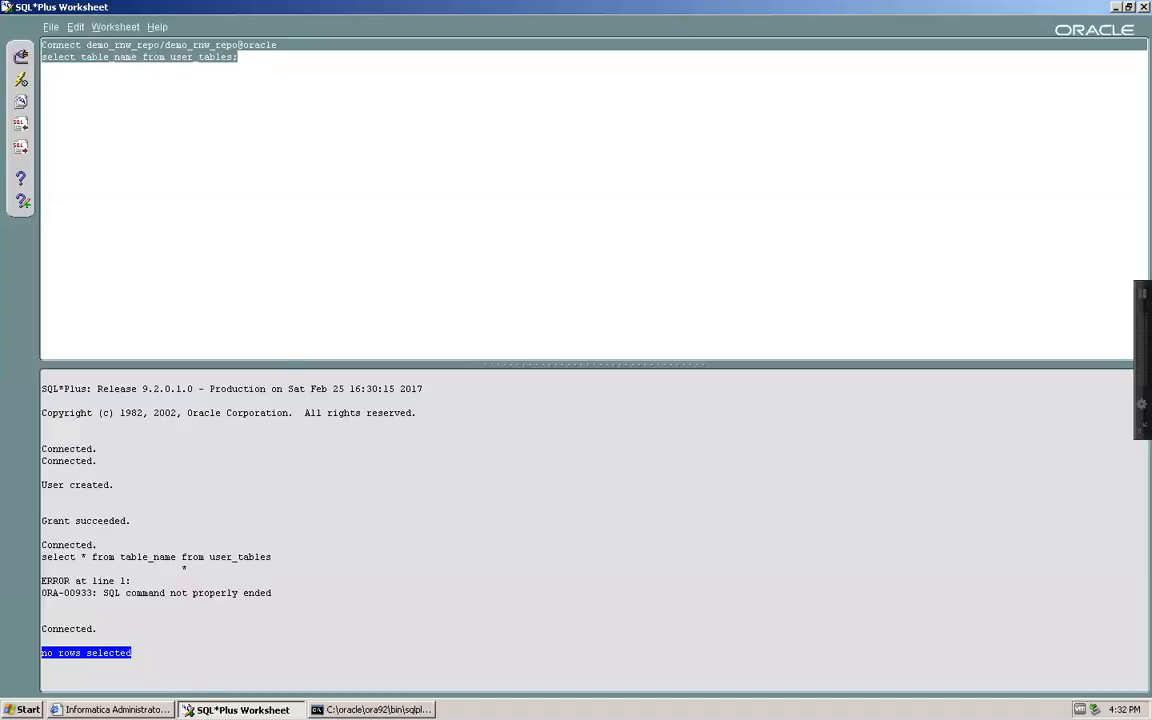
pyautogui.hotkey('alt', 'Tab')
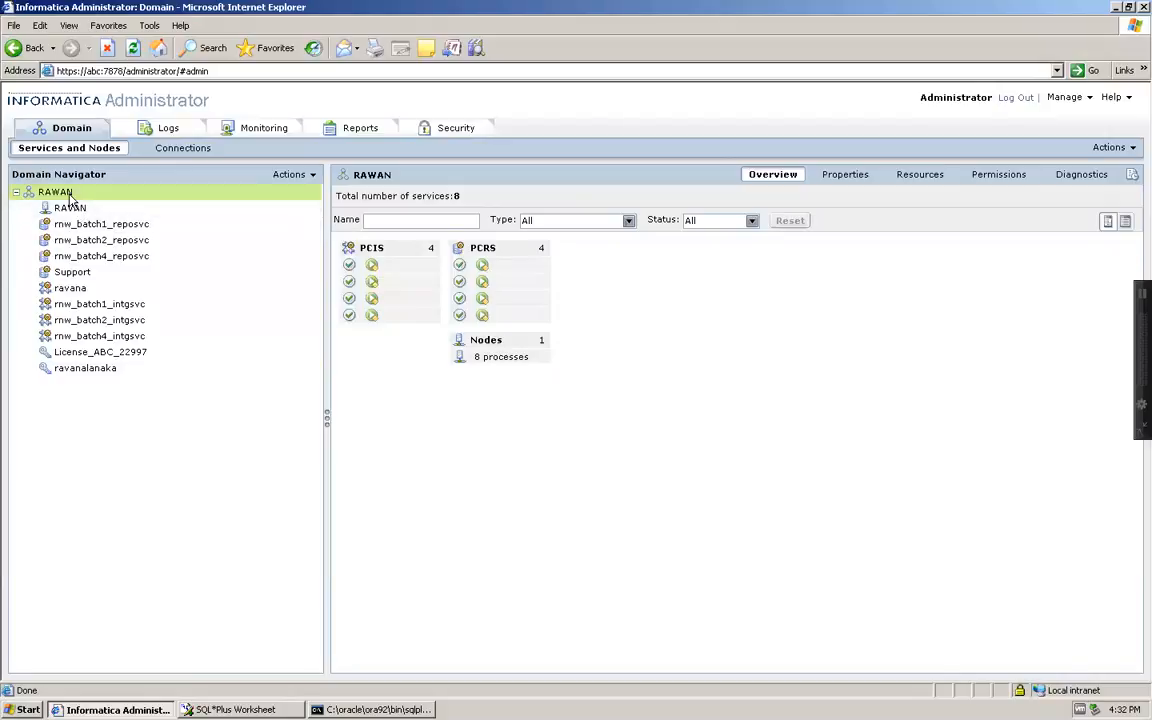
# Start a new PowerCenter Repository Service from the RAWAN domain
pyautogui.moveTo(70, 196)
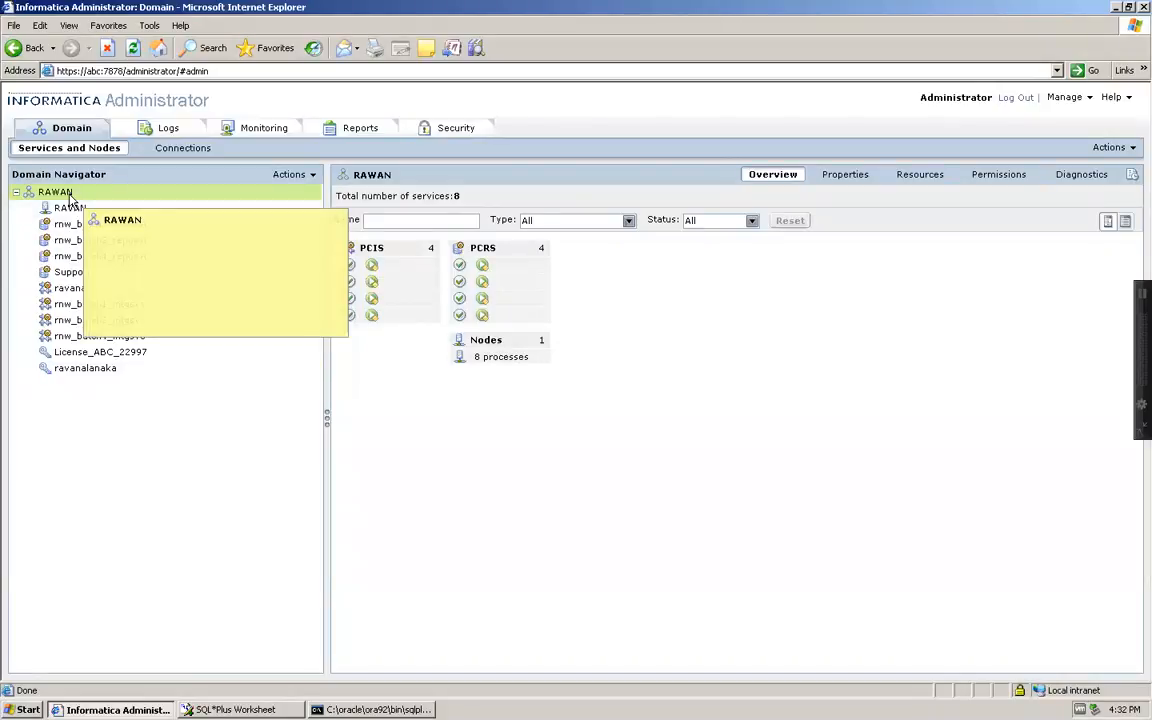
pyautogui.rightClick(70, 193)
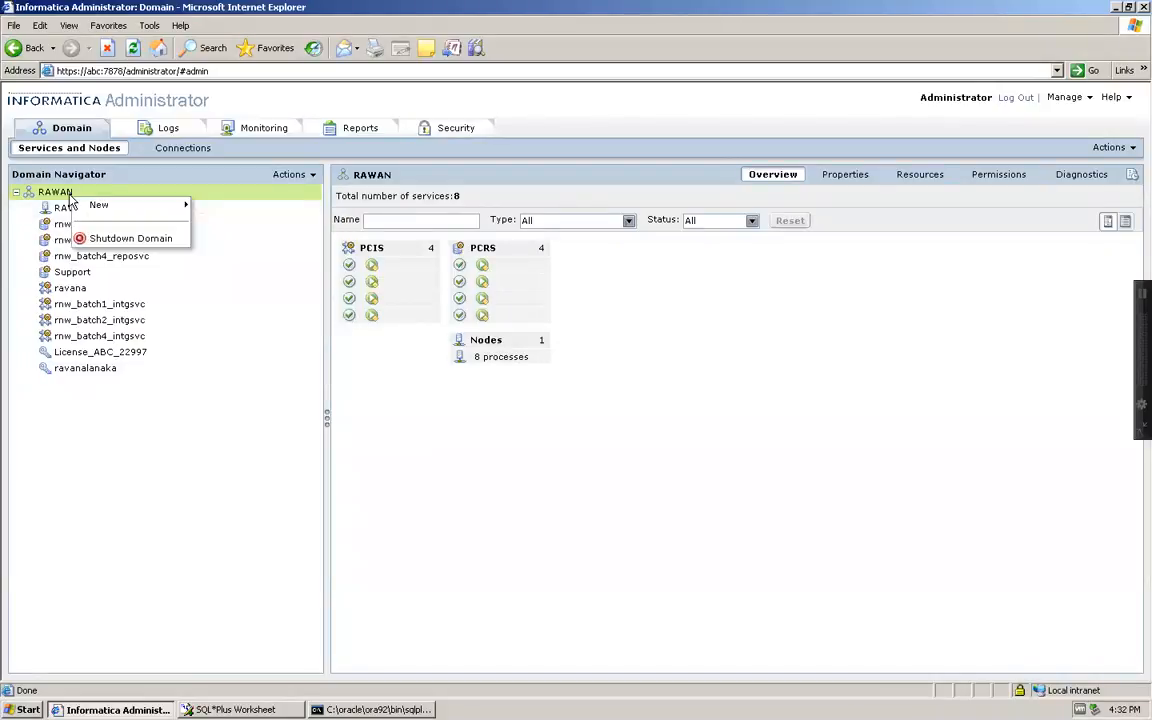
pyautogui.moveTo(93, 206)
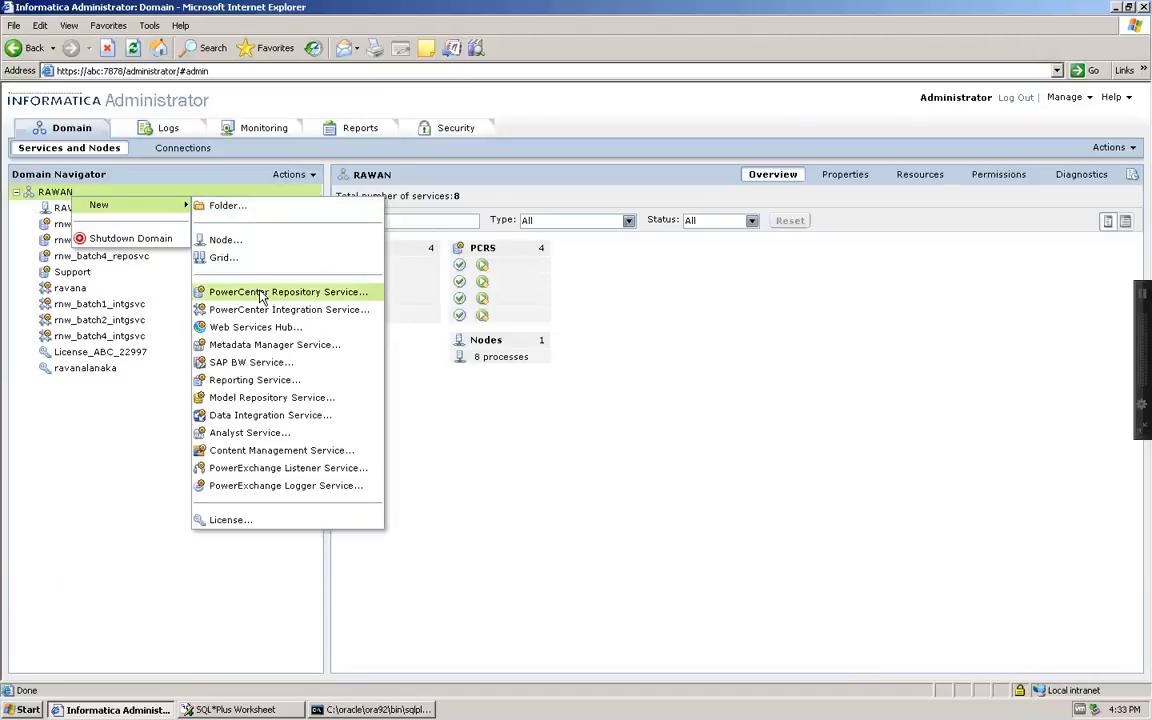
pyautogui.click(295, 293)
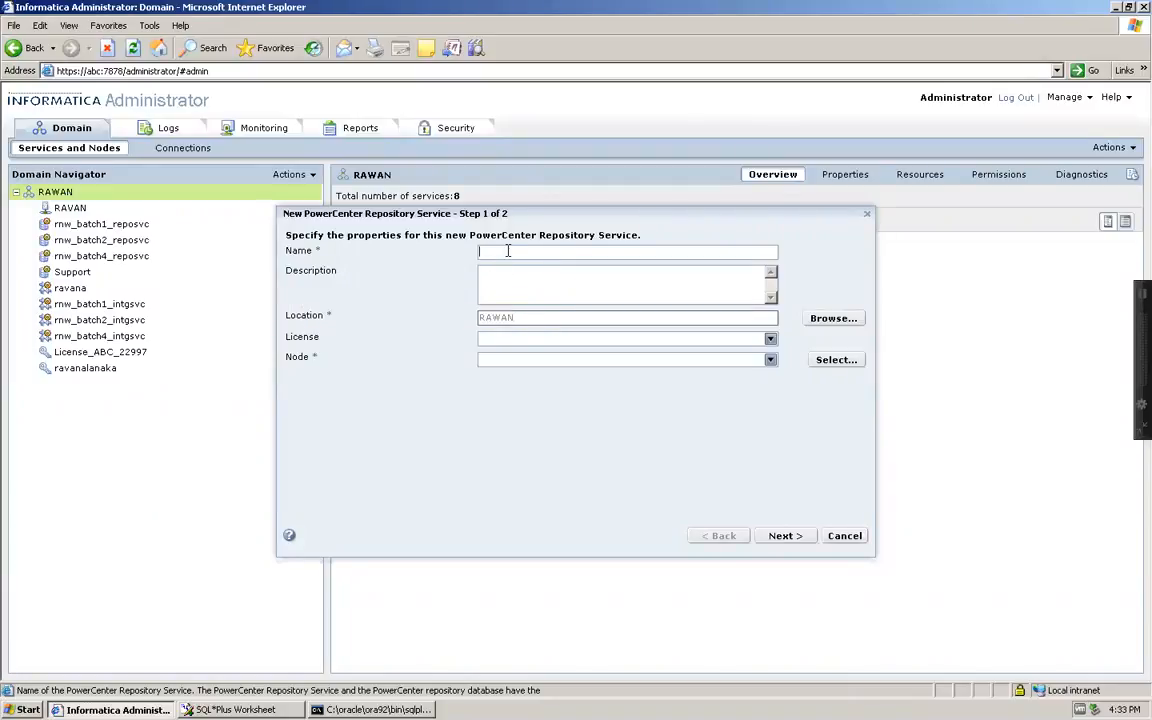
# Name the service DEMO_RNW_REPO_SVC and use the same text as its description
pyautogui.write('DEMO_RNE_REPO_SVC')
pyautogui.hotkey('shift', 'Left')
pyautogui.hotkey('shift', 'Left')
pyautogui.hotkey('shift', 'Left')
pyautogui.hotkey('shift', 'Left')
pyautogui.hotkey('shift', 'Left')
pyautogui.hotkey('shift', 'Left')
pyautogui.hotkey('shift', 'Left')
pyautogui.hotkey('shift', 'Left')
pyautogui.hotkey('shift', 'Left')
pyautogui.hotkey('shift', 'Left')
pyautogui.hotkey('shift', 'Left')
pyautogui.hotkey('shift', 'Left')
pyautogui.hotkey('shift', 'Left')
pyautogui.hotkey('shift', 'Left')
pyautogui.hotkey('shift', 'Left')
pyautogui.hotkey('shift', 'Left')
pyautogui.hotkey('shift', 'Left')
pyautogui.press('Right')
pyautogui.press('Left')
pyautogui.press('Left')
pyautogui.press('BackSpace')
pyautogui.write('W')
pyautogui.hotkey('ctrl', 'a')
pyautogui.hotkey('ctrl', 'c')
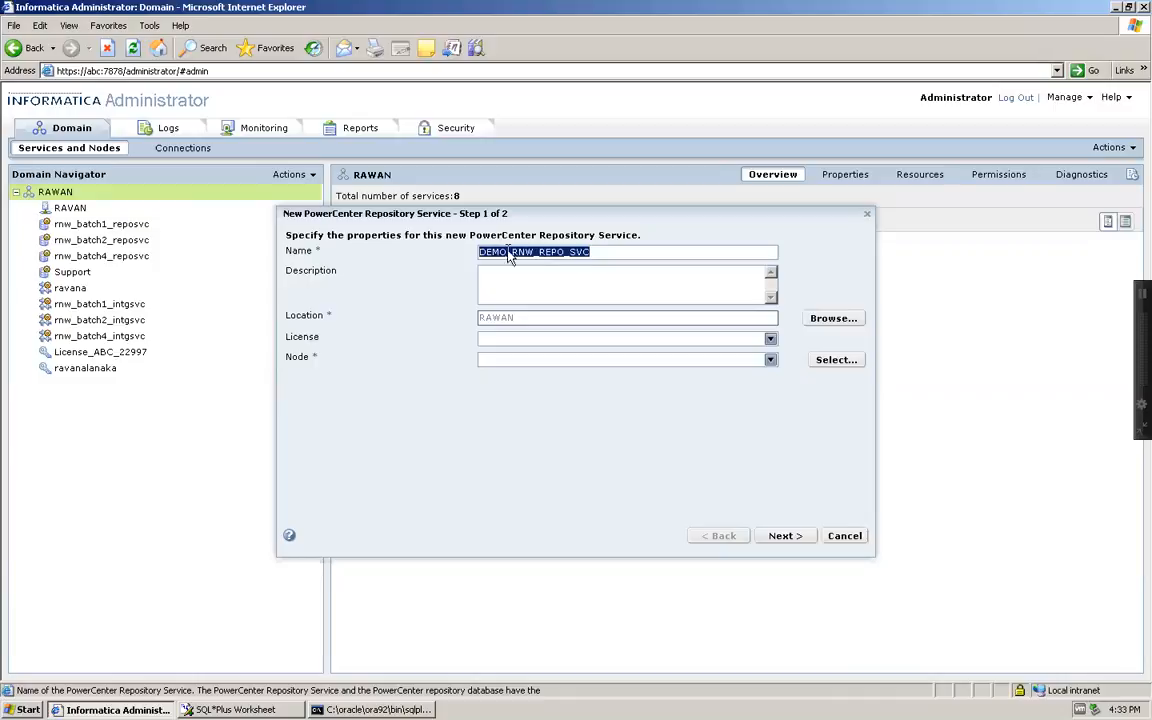
pyautogui.click(548, 285)
pyautogui.hotkey('ctrl', 'v')
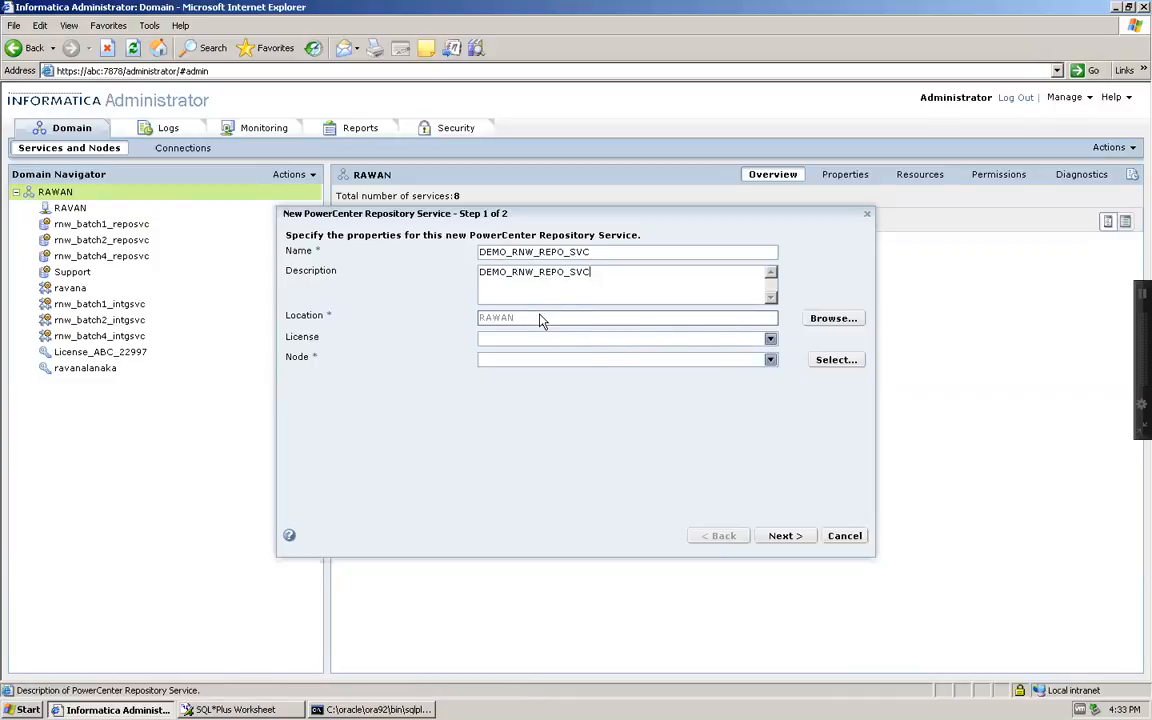
# Set location RAWAN, the second licence, and node RAWAN
pyautogui.click(829, 318)
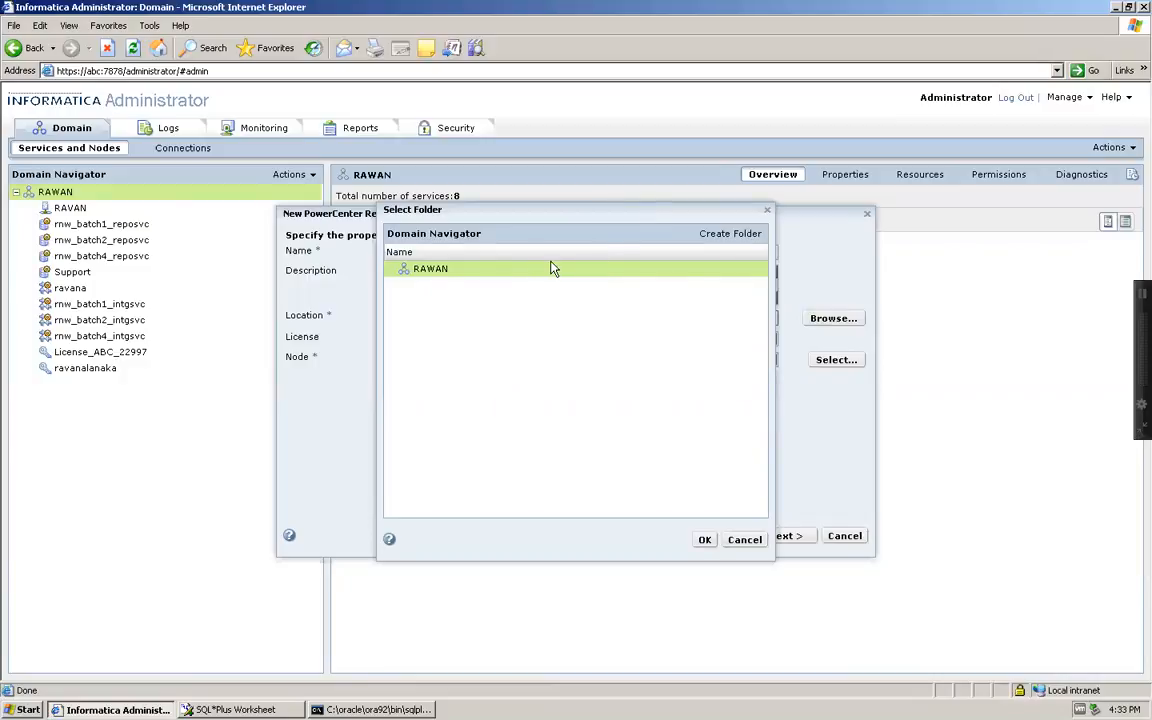
pyautogui.click(744, 540)
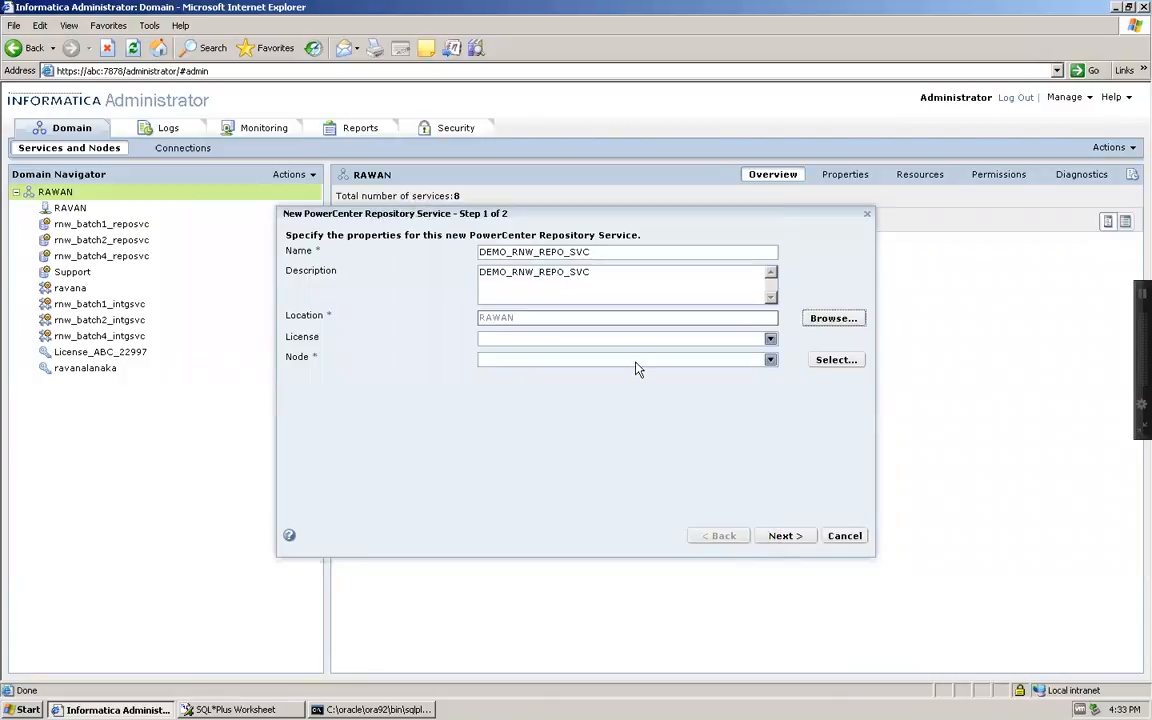
pyautogui.click(770, 339)
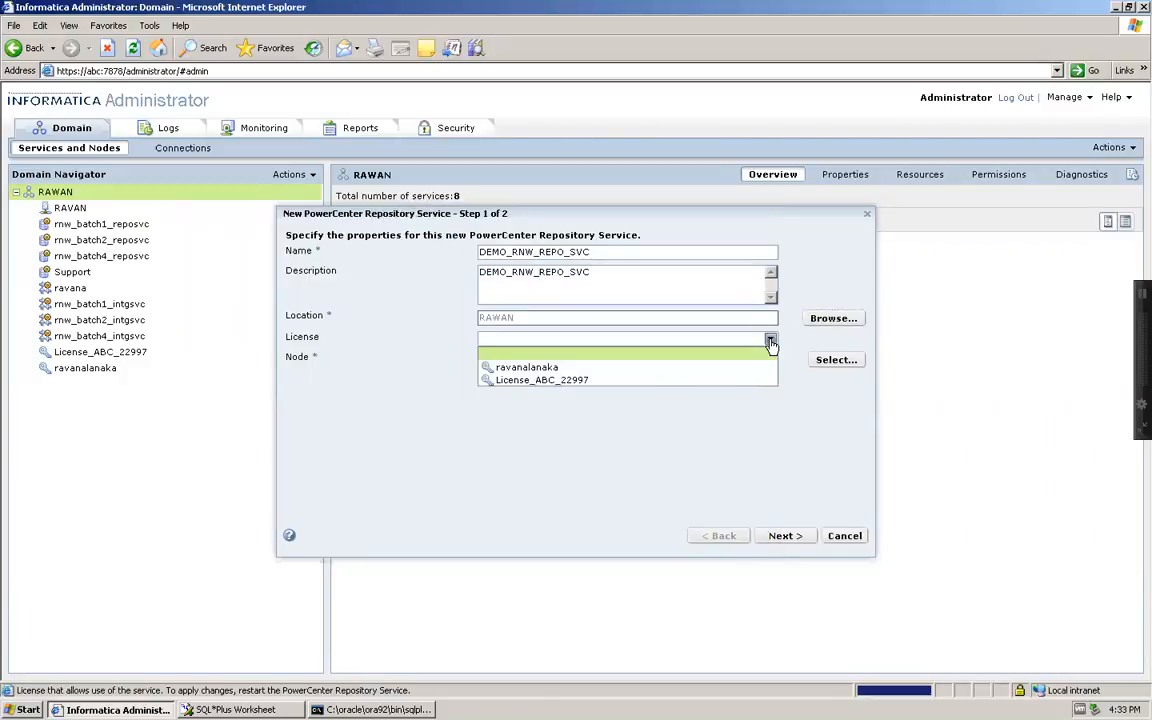
pyautogui.click(607, 382)
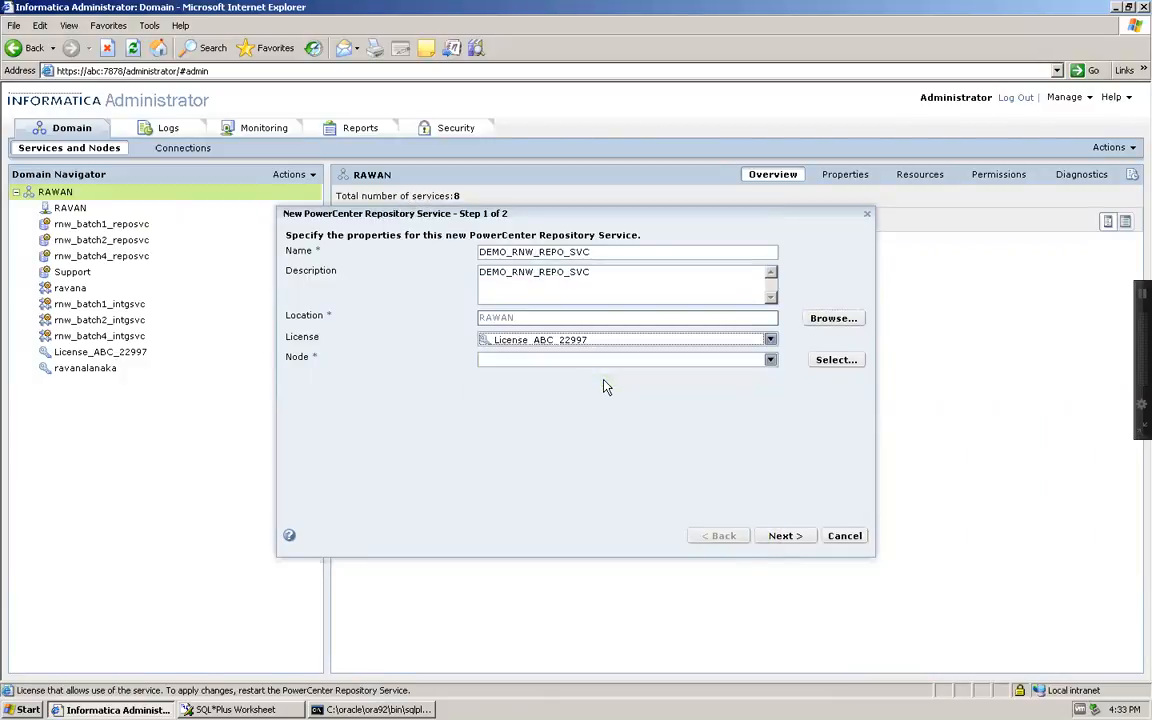
pyautogui.click(771, 361)
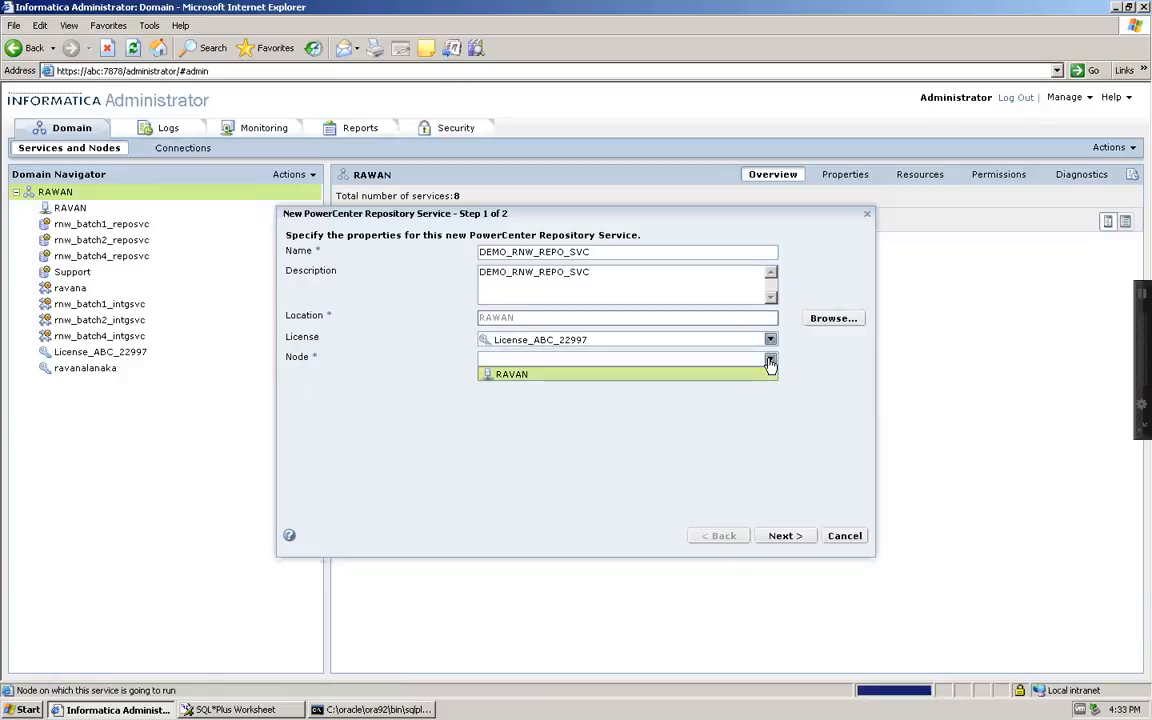
pyautogui.click(570, 381)
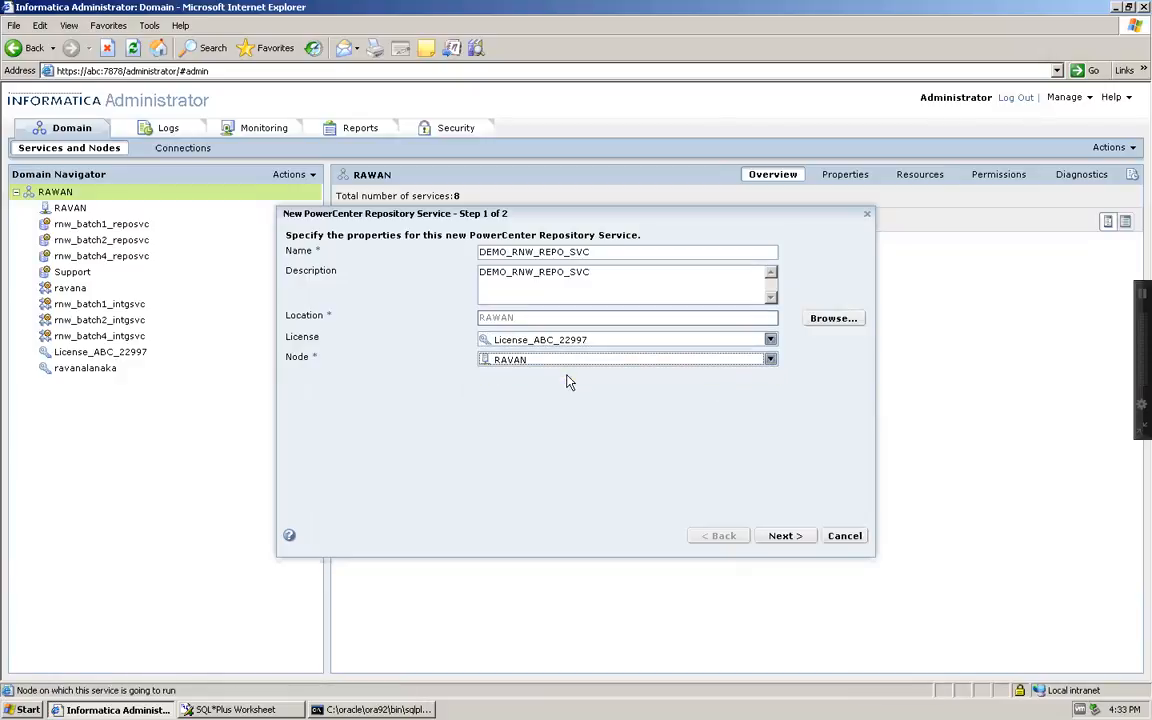
pyautogui.click(784, 537)
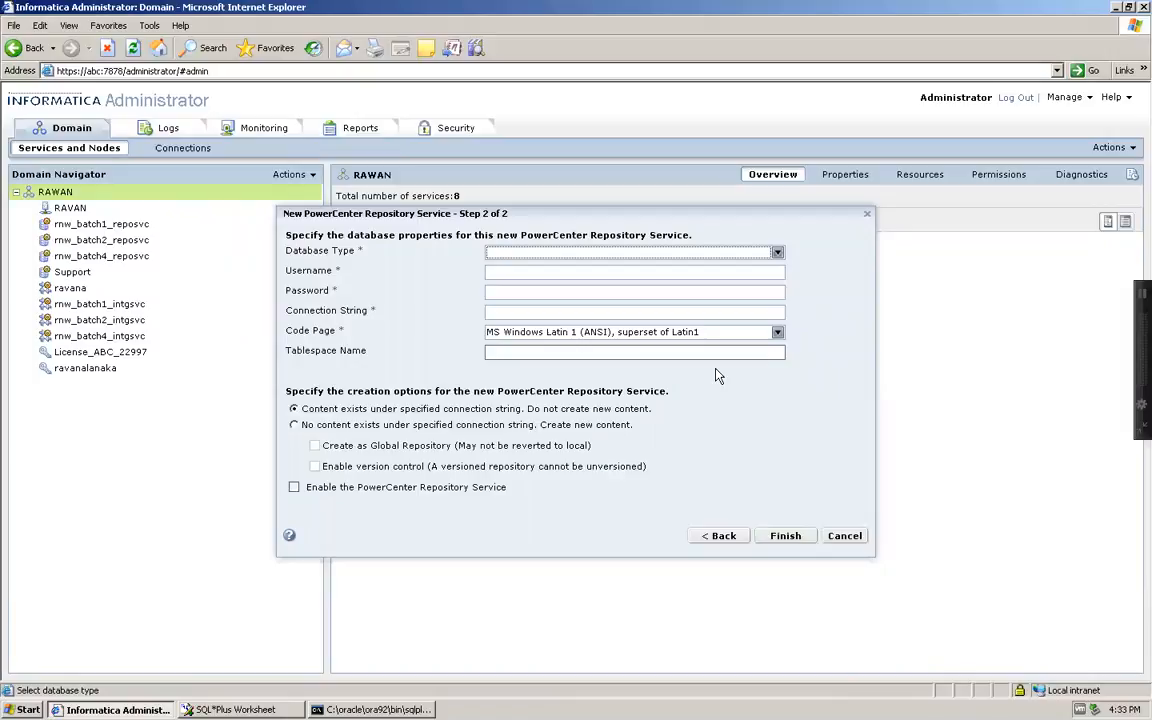
# Choose Oracle, enter the demo_rnw_repo username and password, and set connection string oracle
pyautogui.click(780, 256)
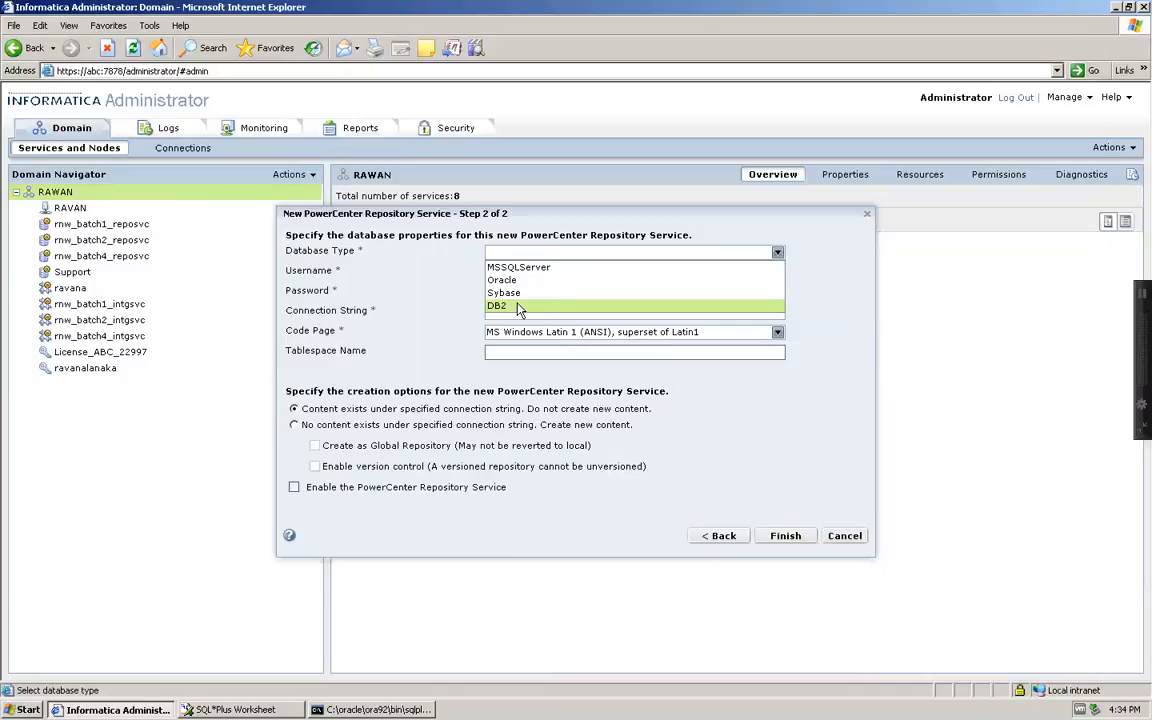
pyautogui.click(513, 281)
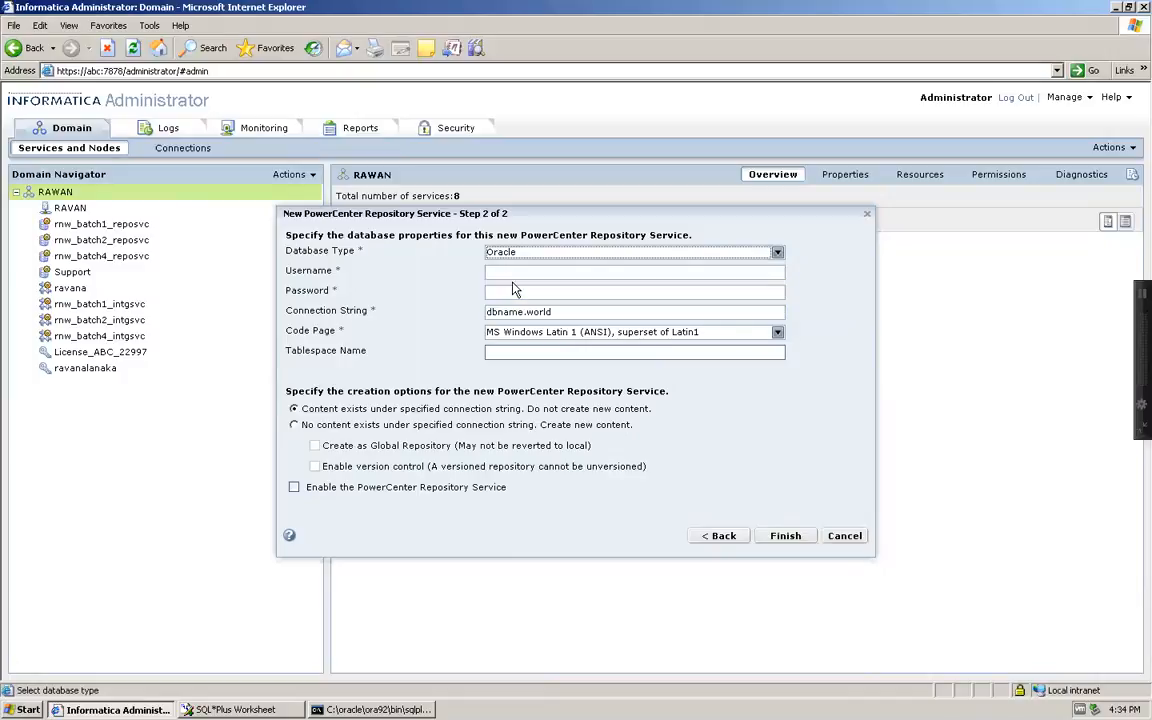
pyautogui.click(511, 274)
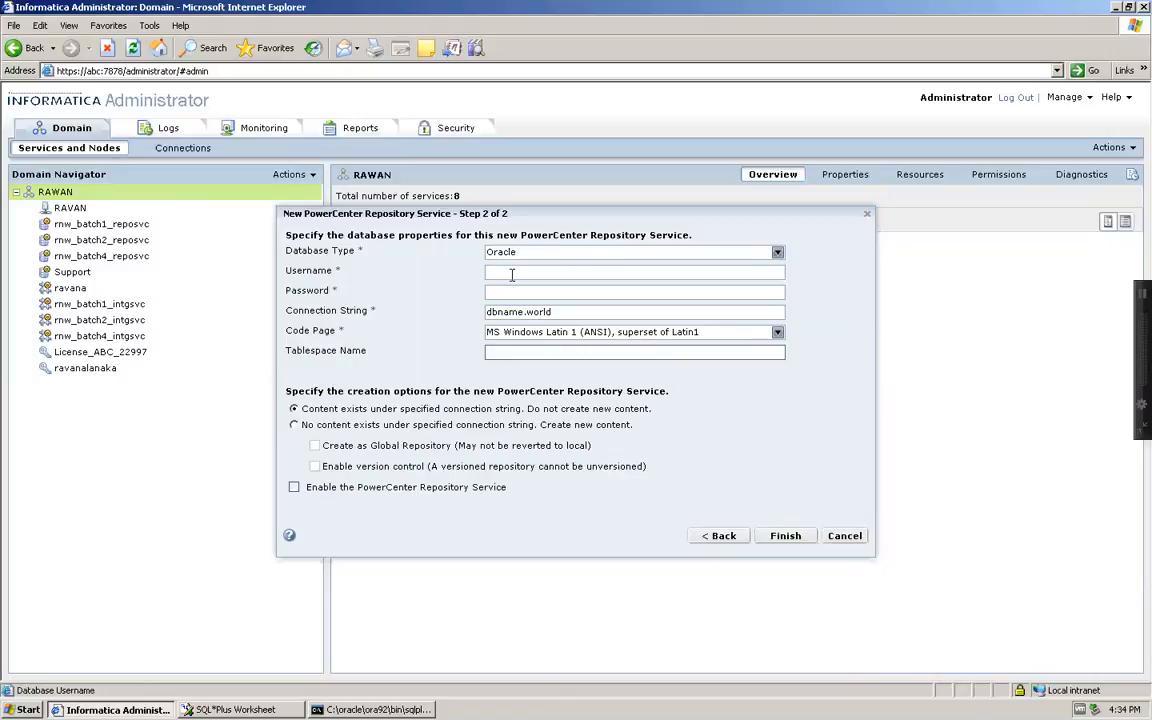
pyautogui.hotkey('alt', 'Tab')
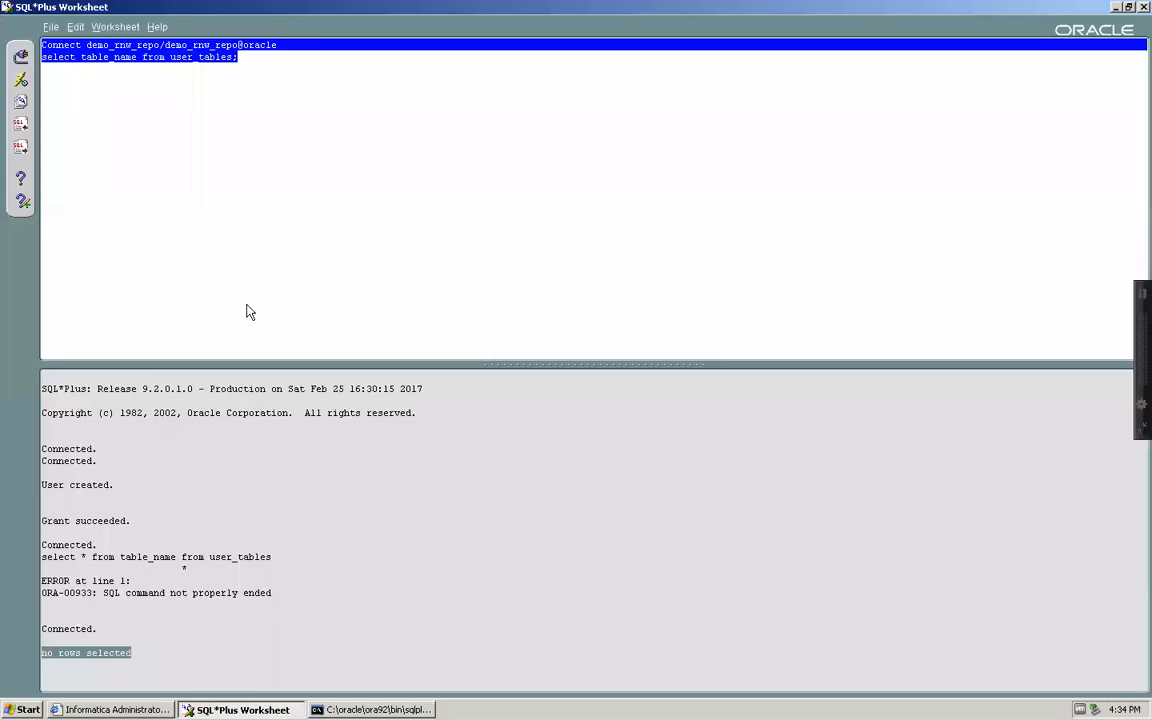
pyautogui.doubleClick(125, 46)
pyautogui.hotkey('ctrl', 'c')
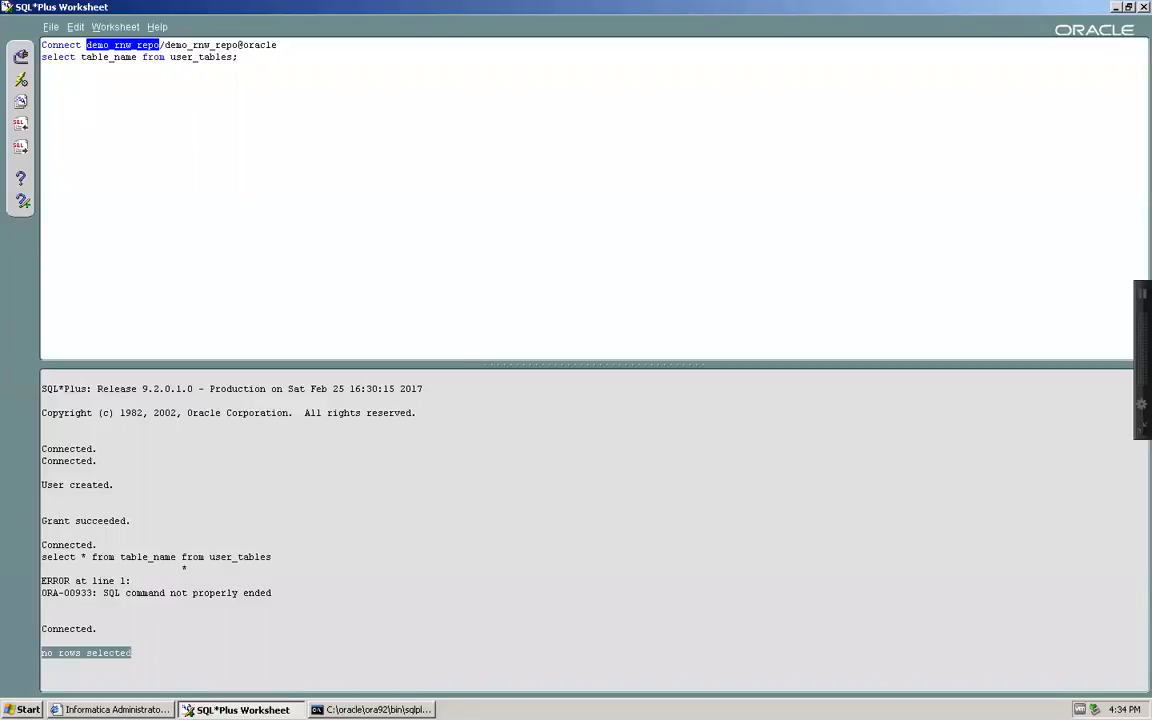
pyautogui.hotkey('alt', 'Tab')
pyautogui.hotkey('ctrl', 'v')
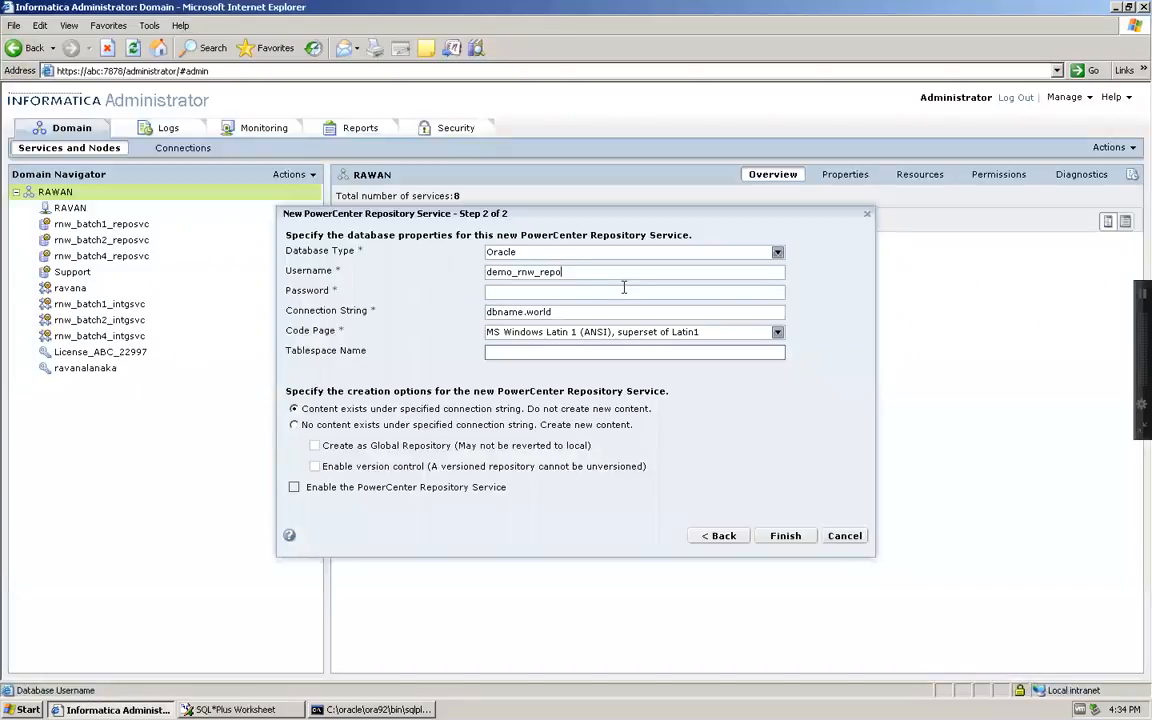
pyautogui.click(560, 292)
pyautogui.hotkey('ctrl', 'v')
pyautogui.click(565, 312)
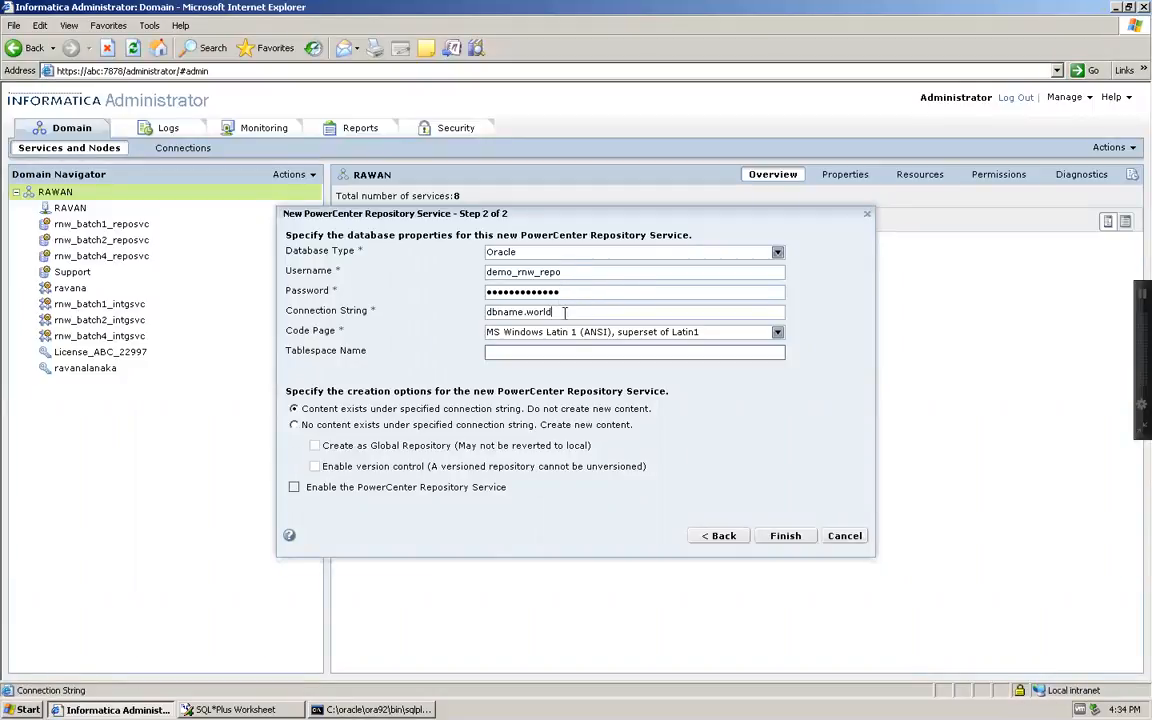
pyautogui.moveTo(565, 313); pyautogui.dragTo(431, 312)
pyautogui.write('oracle')
# Choose to create new content under the oracle connection string
pyautogui.click(569, 272)
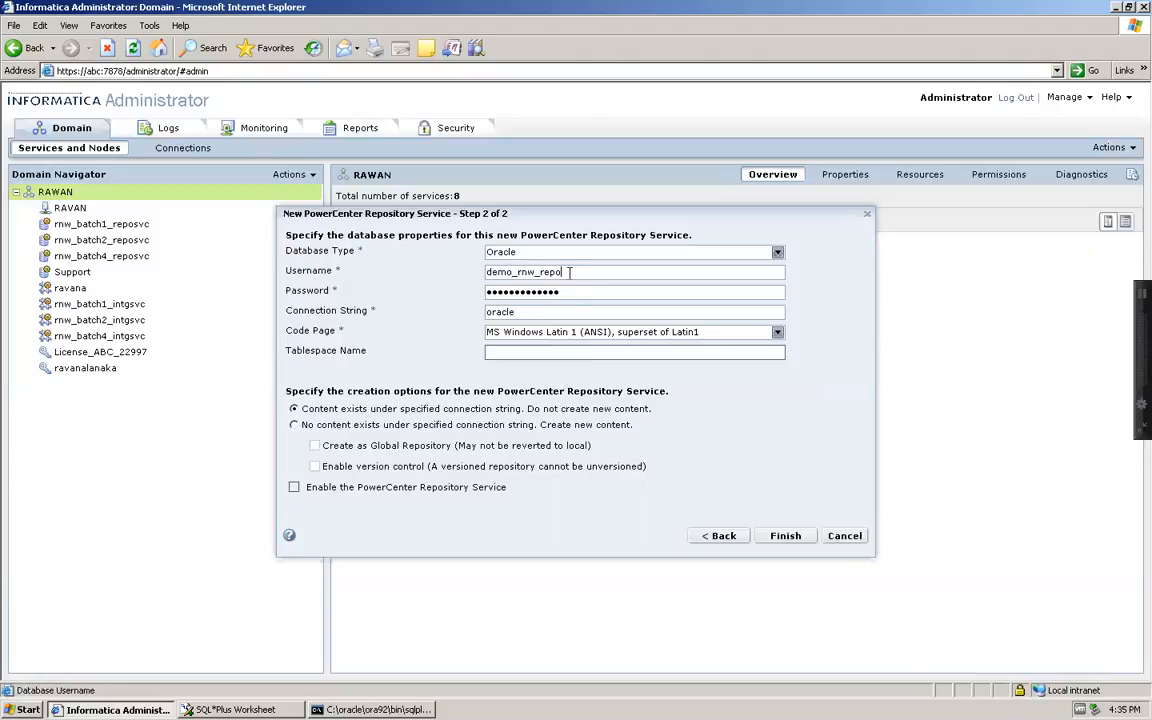
pyautogui.moveTo(569, 272); pyautogui.dragTo(487, 272)
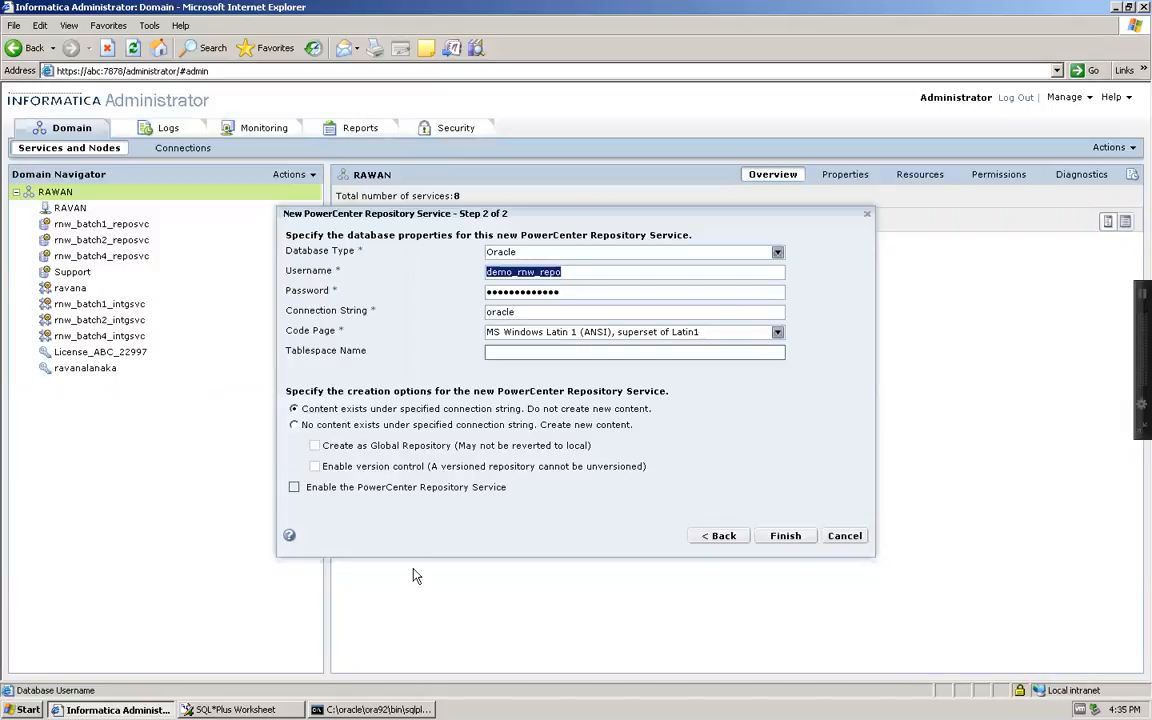
pyautogui.click(293, 424)
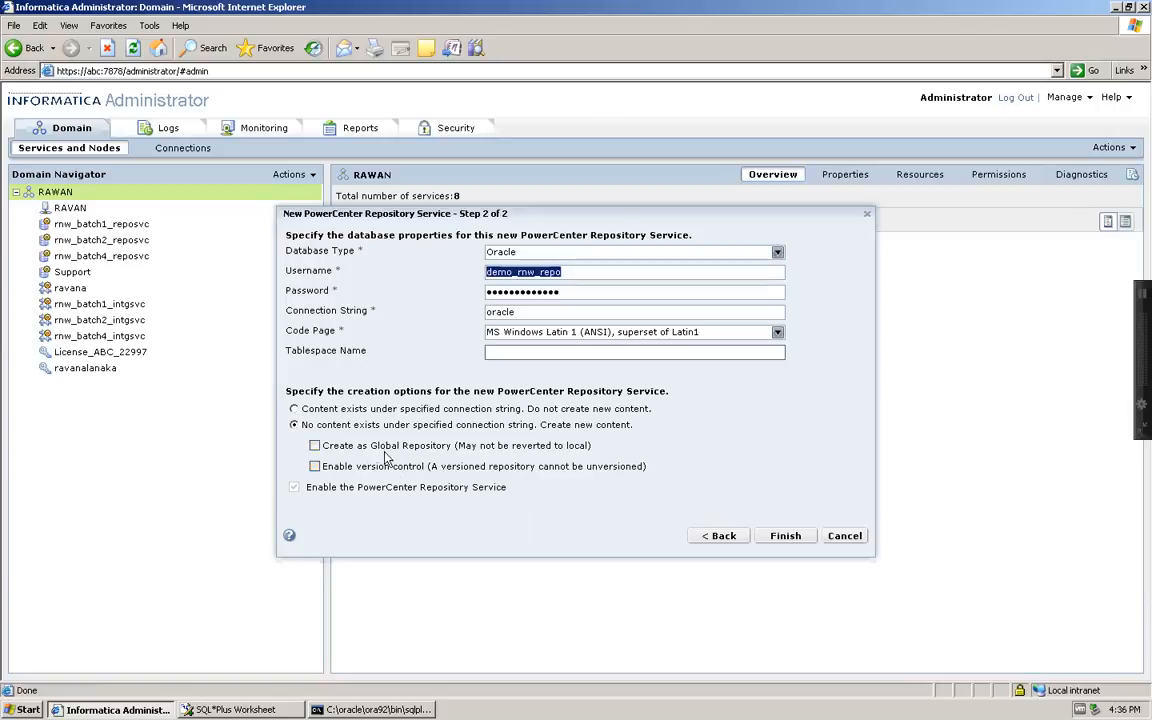
# Enable version control and finish creating DEMO_RNW_REPO_SVC
pyautogui.click(314, 467)
pyautogui.click(779, 535)
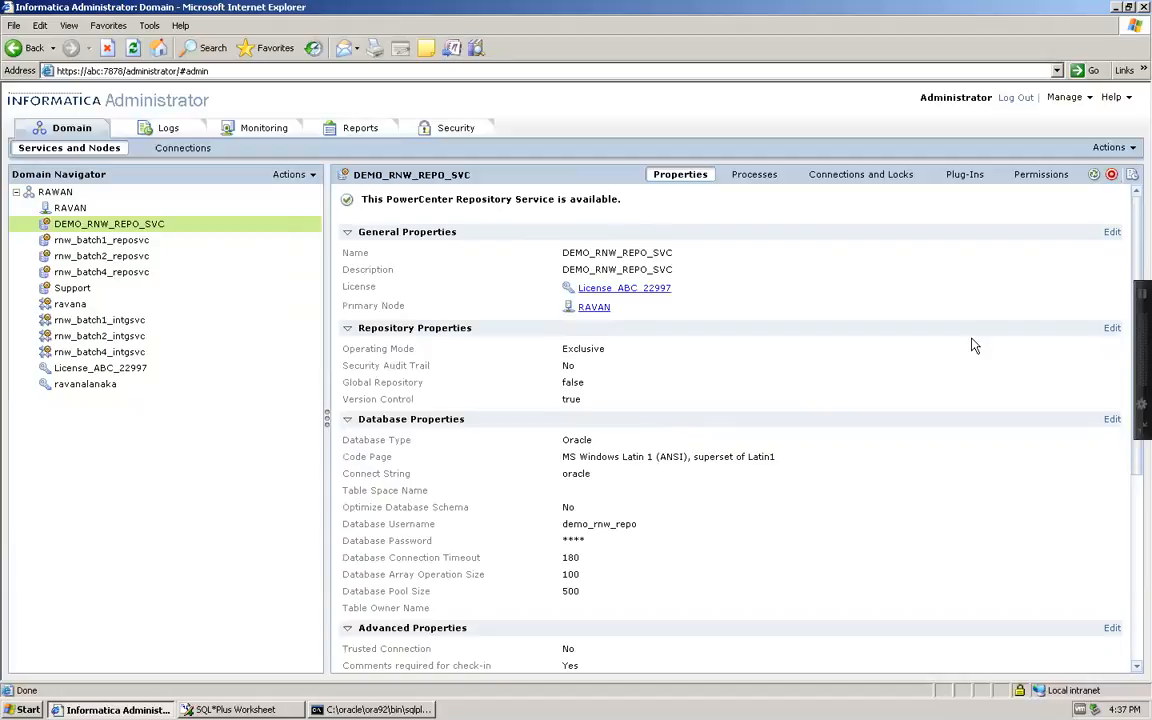
# Change DEMO_RNW_REPO_SVC's operating mode to Normal, restarting after running processes complete
pyautogui.click(1112, 329)
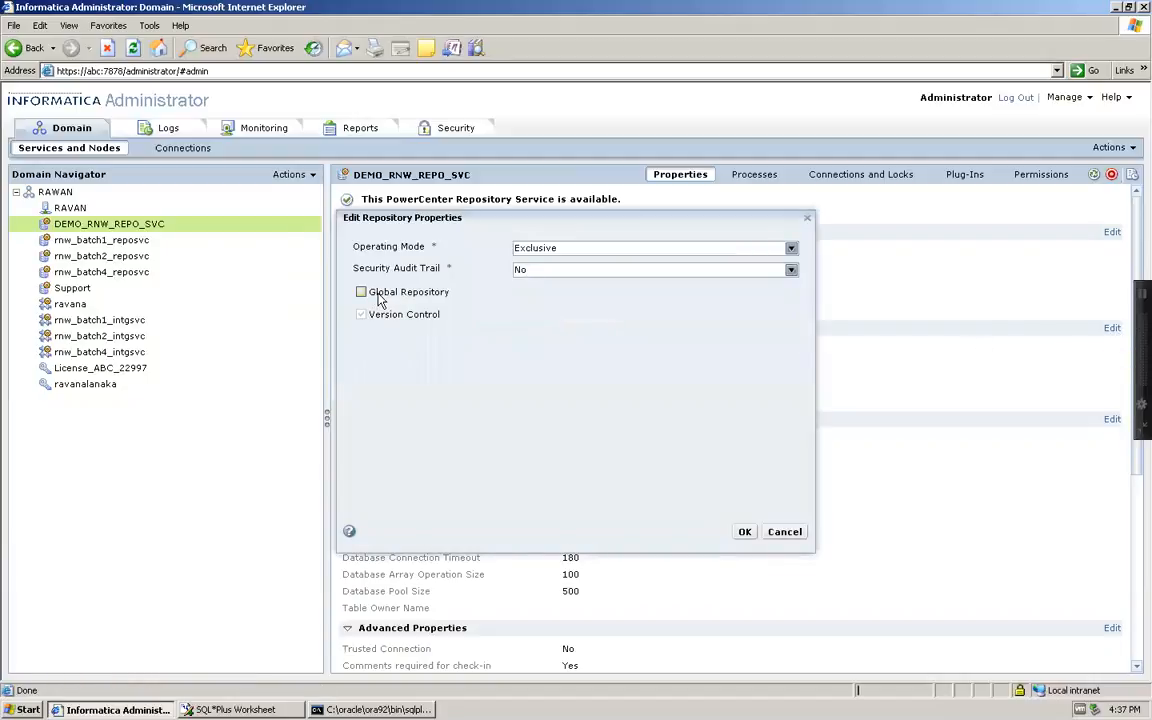
pyautogui.click(791, 249)
pyautogui.click(655, 274)
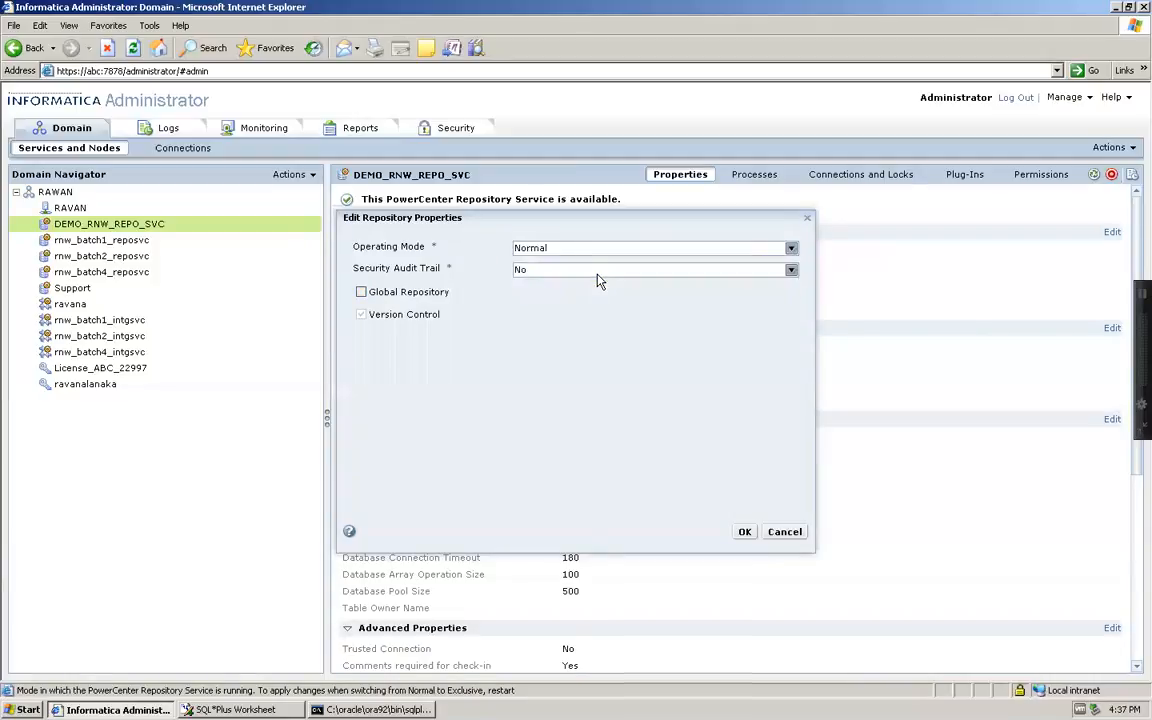
pyautogui.click(744, 531)
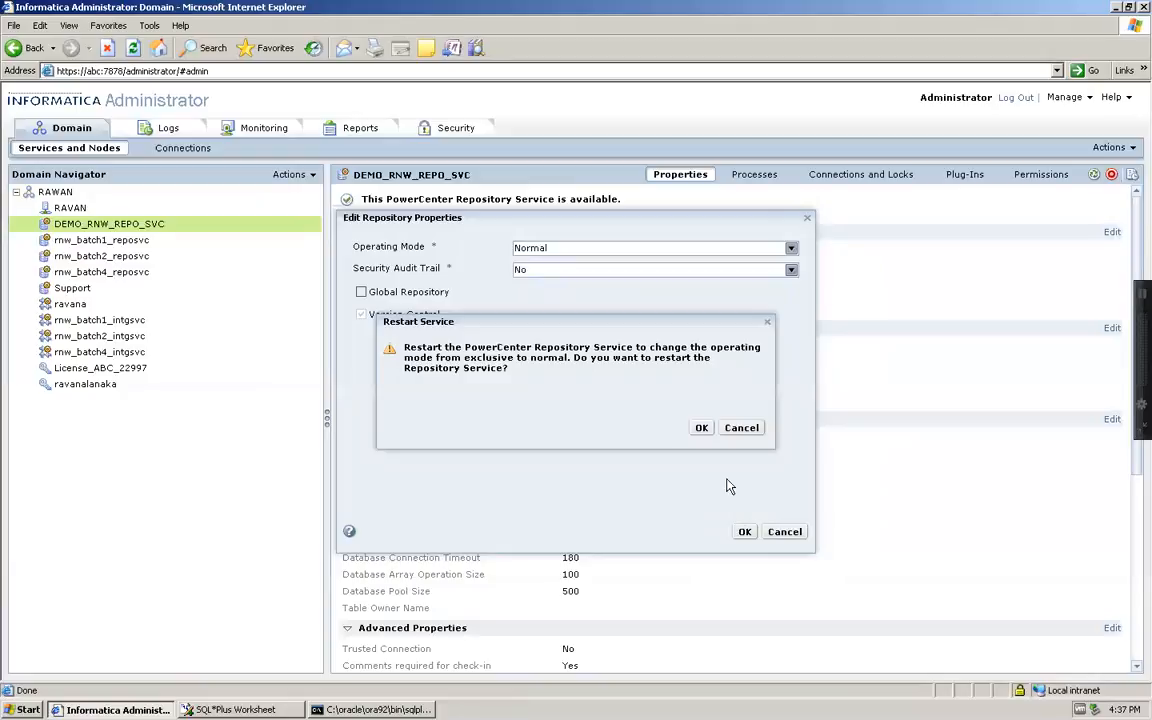
pyautogui.click(700, 428)
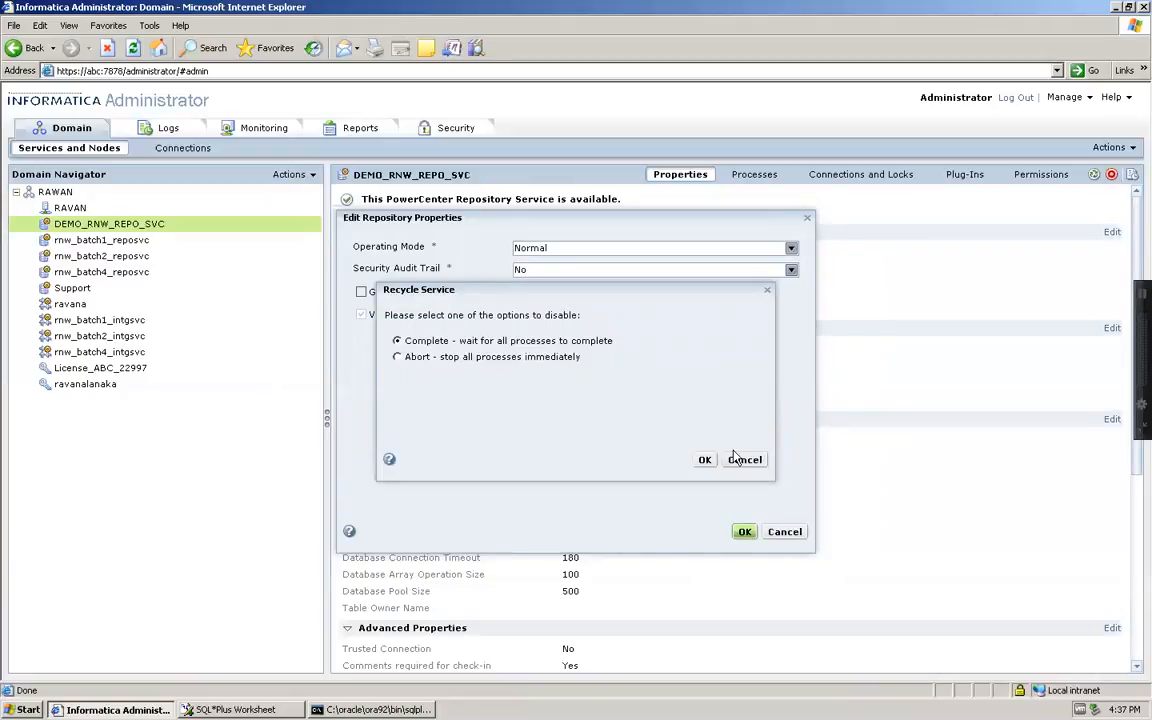
pyautogui.click(706, 462)
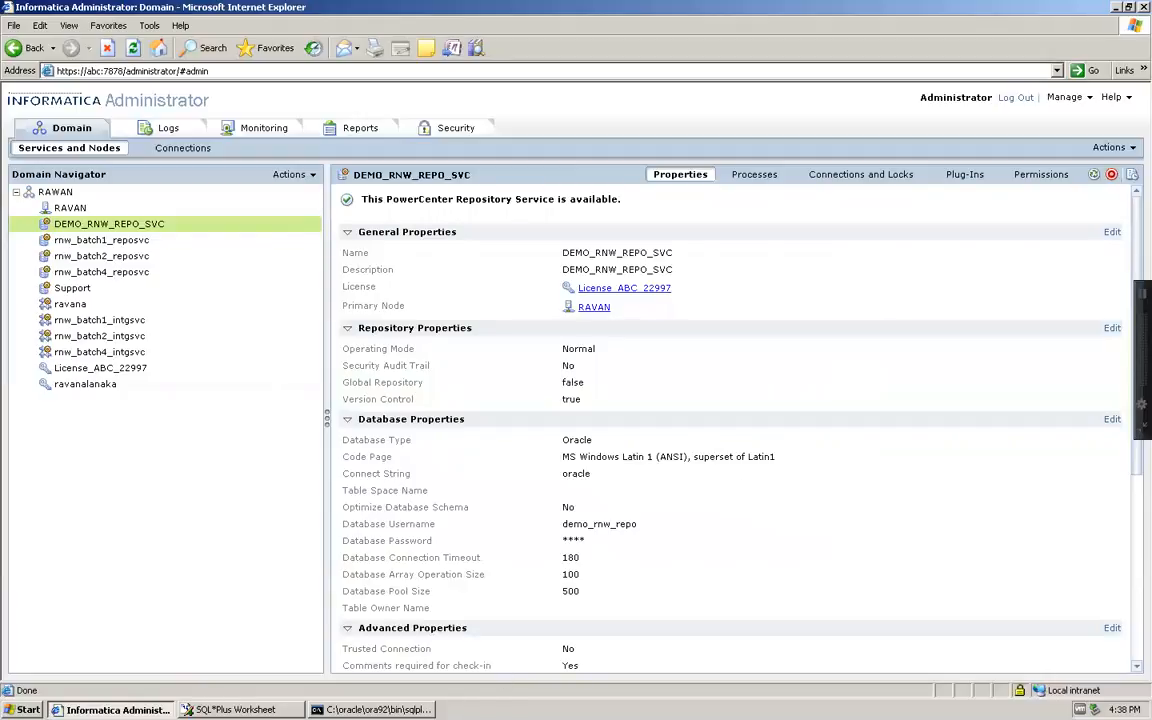
pyautogui.click(283, 709)
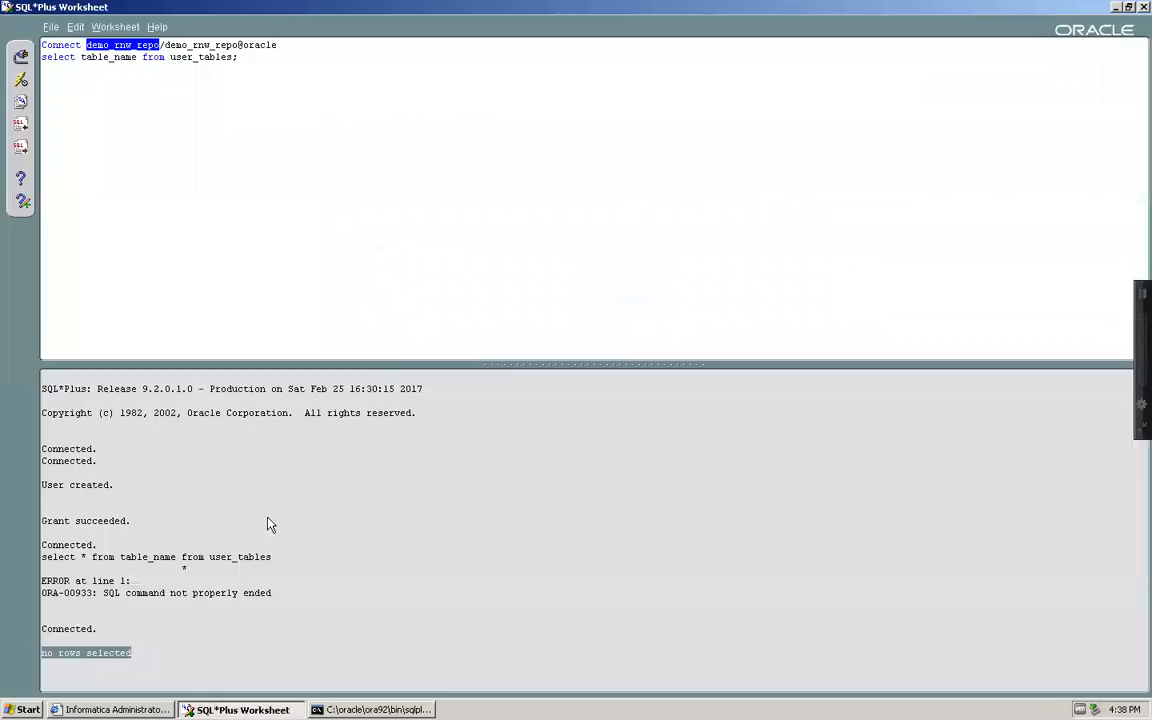
# Rerun the user_tables query and highlight the '342 rows selected' result
pyautogui.doubleClick(113, 62)
pyautogui.click(250, 57)
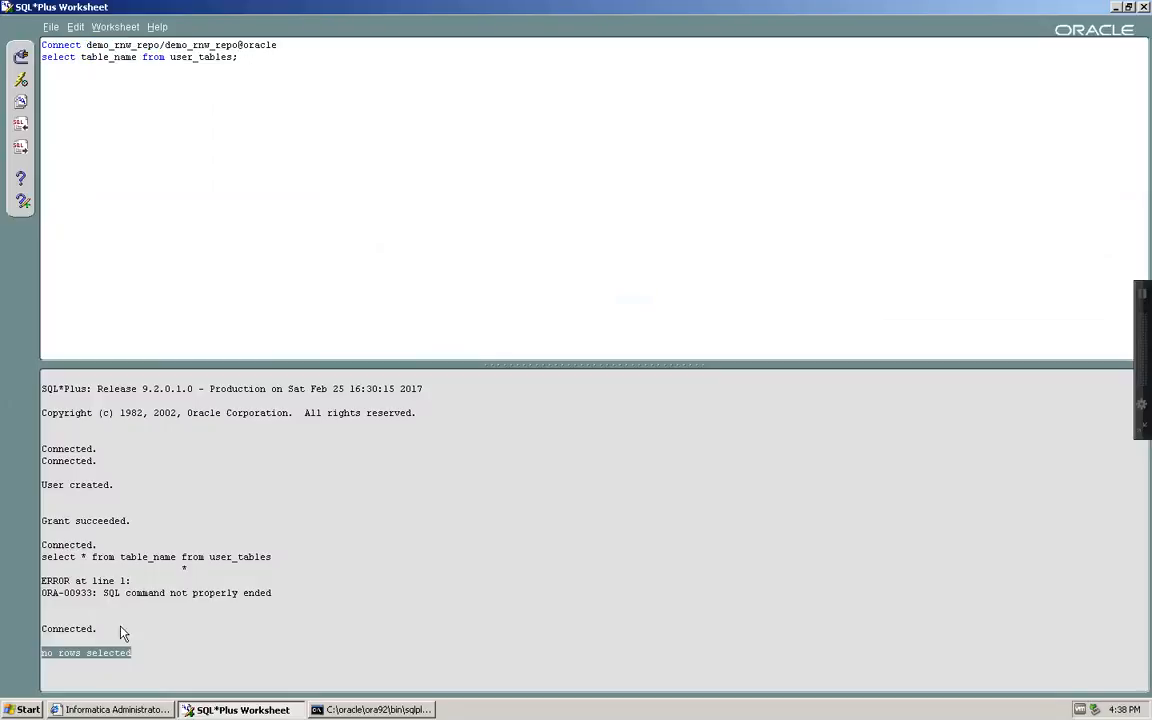
pyautogui.click(136, 661)
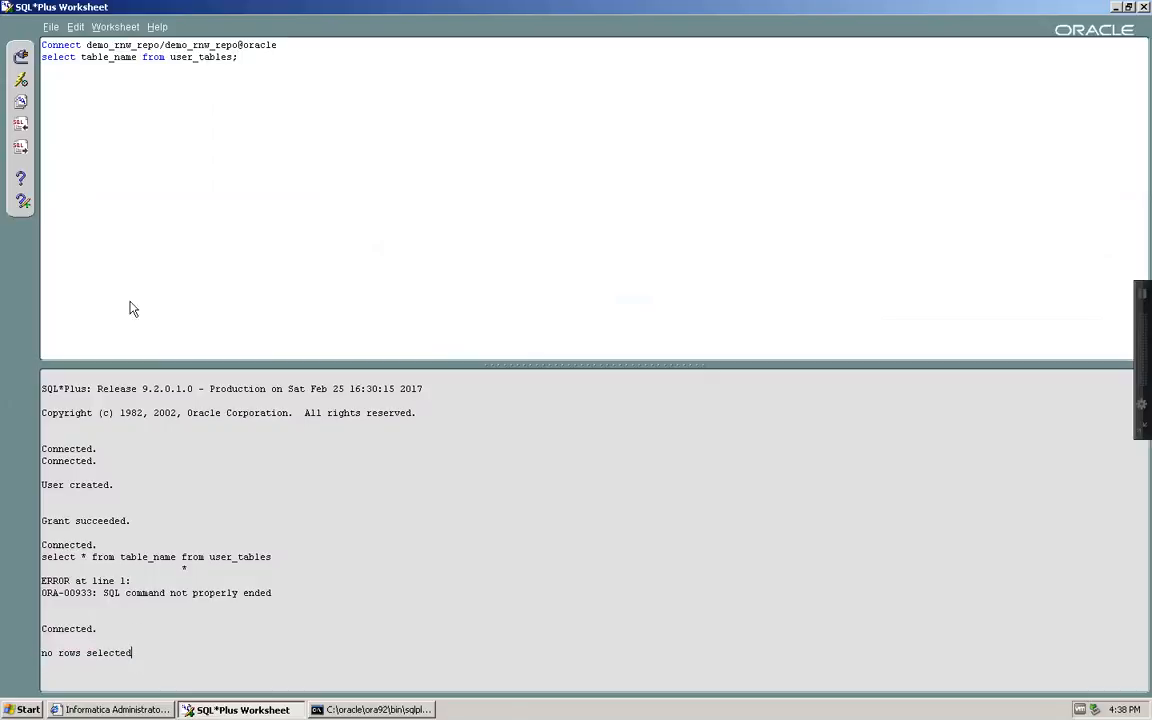
pyautogui.click(21, 79)
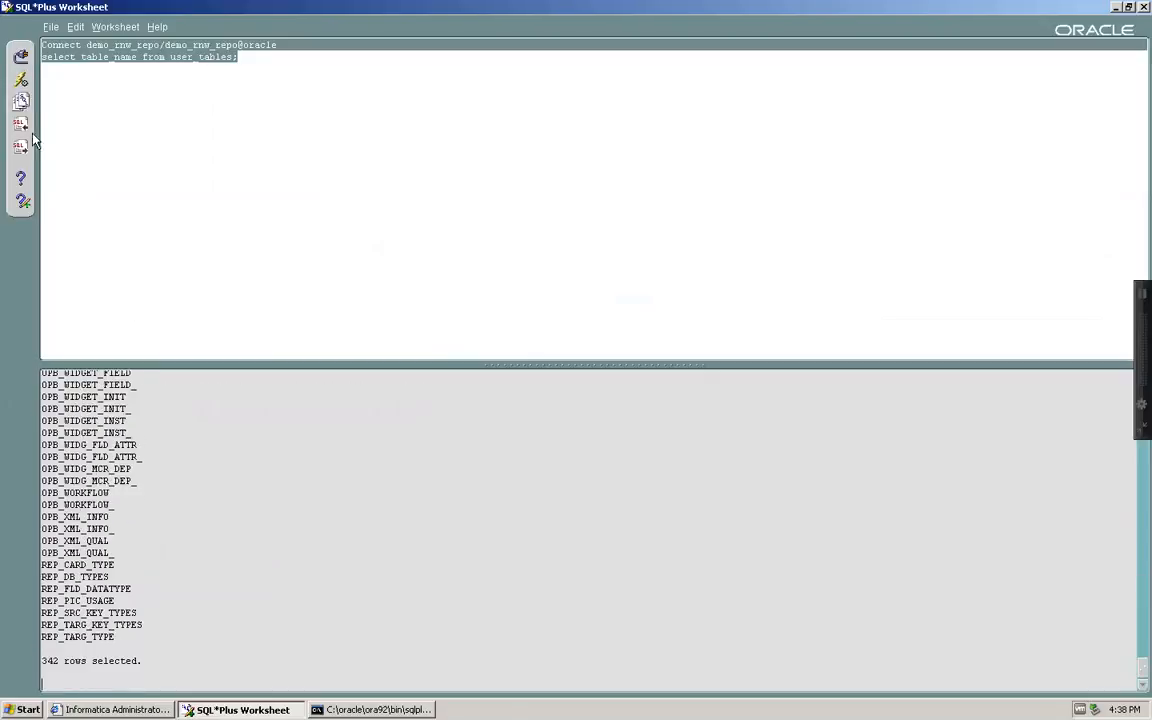
pyautogui.click(150, 668)
pyautogui.moveTo(150, 668); pyautogui.dragTo(44, 668)
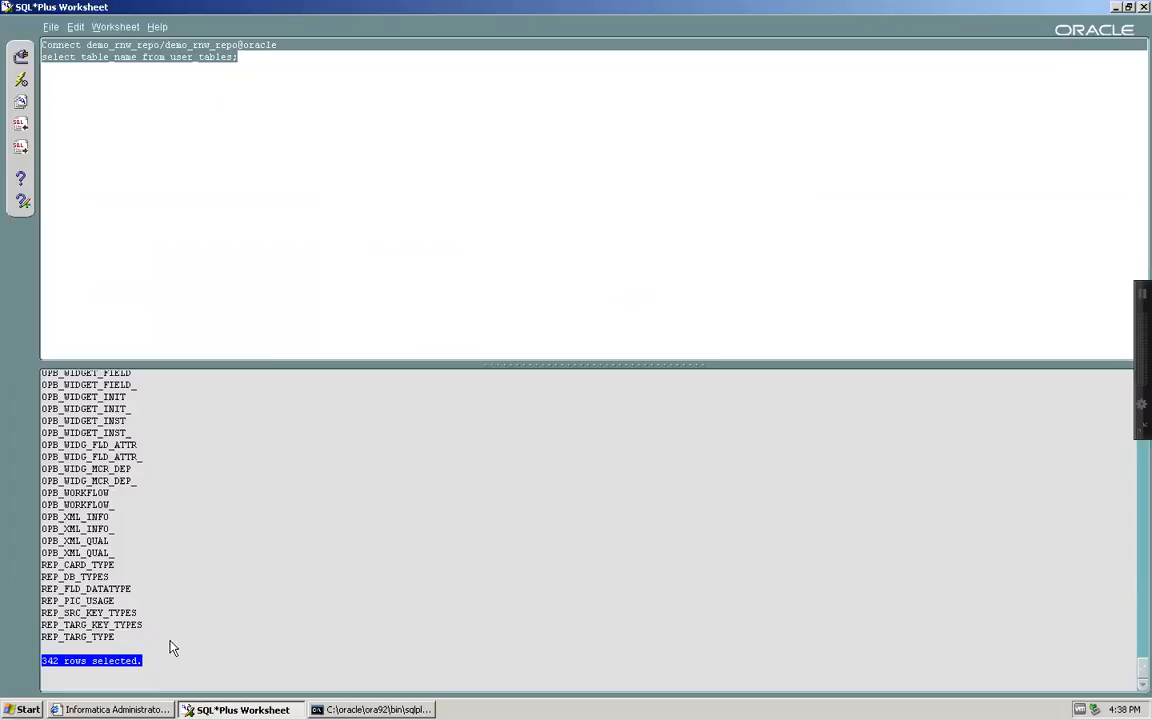
# Return to the Administrator console and show the RAWAN domain overview listing 9 services
pyautogui.click(115, 709)
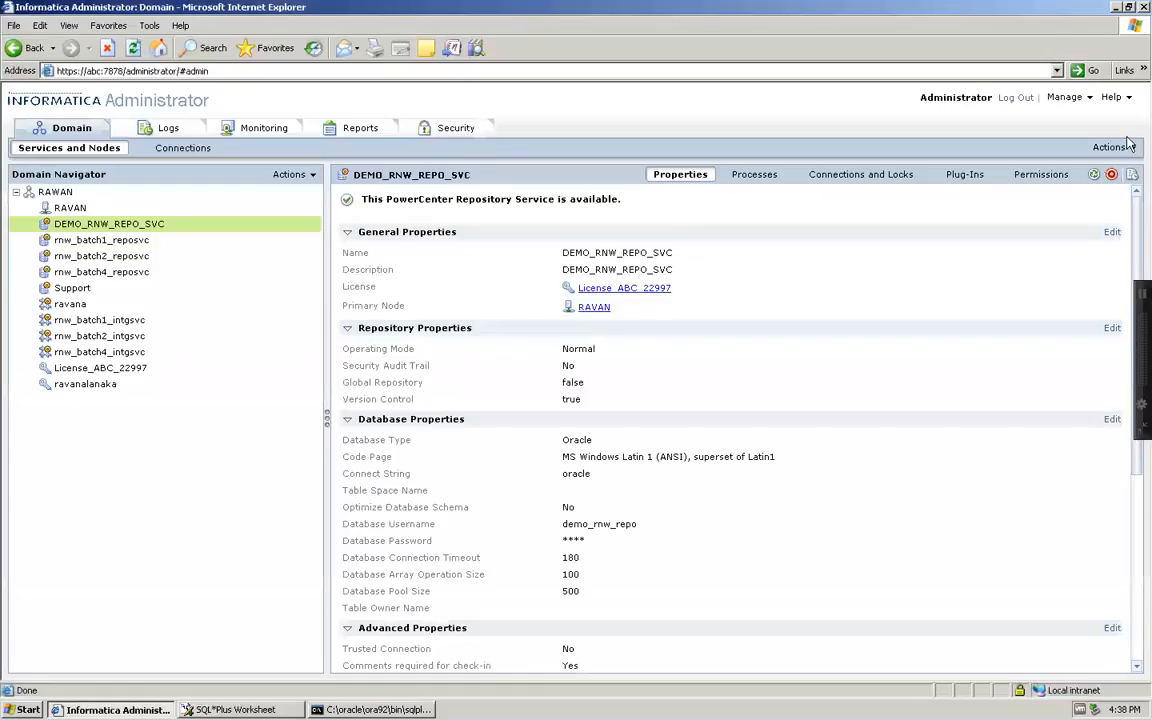
pyautogui.click(1124, 148)
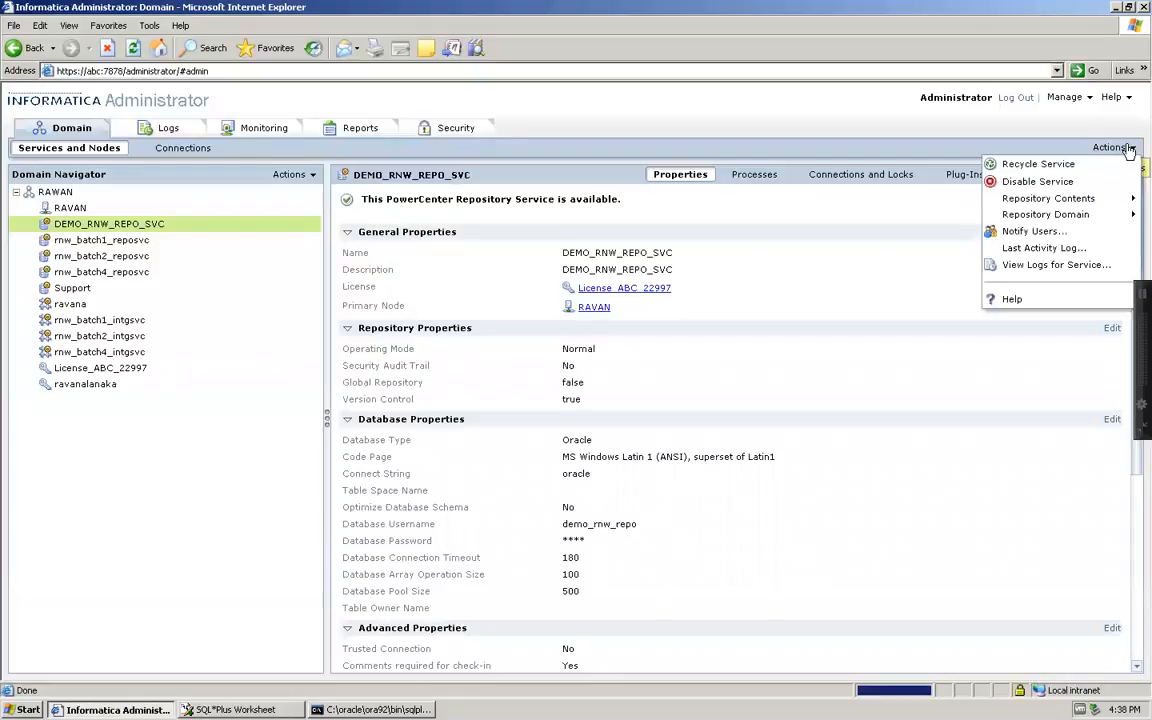
pyautogui.moveTo(1051, 204)
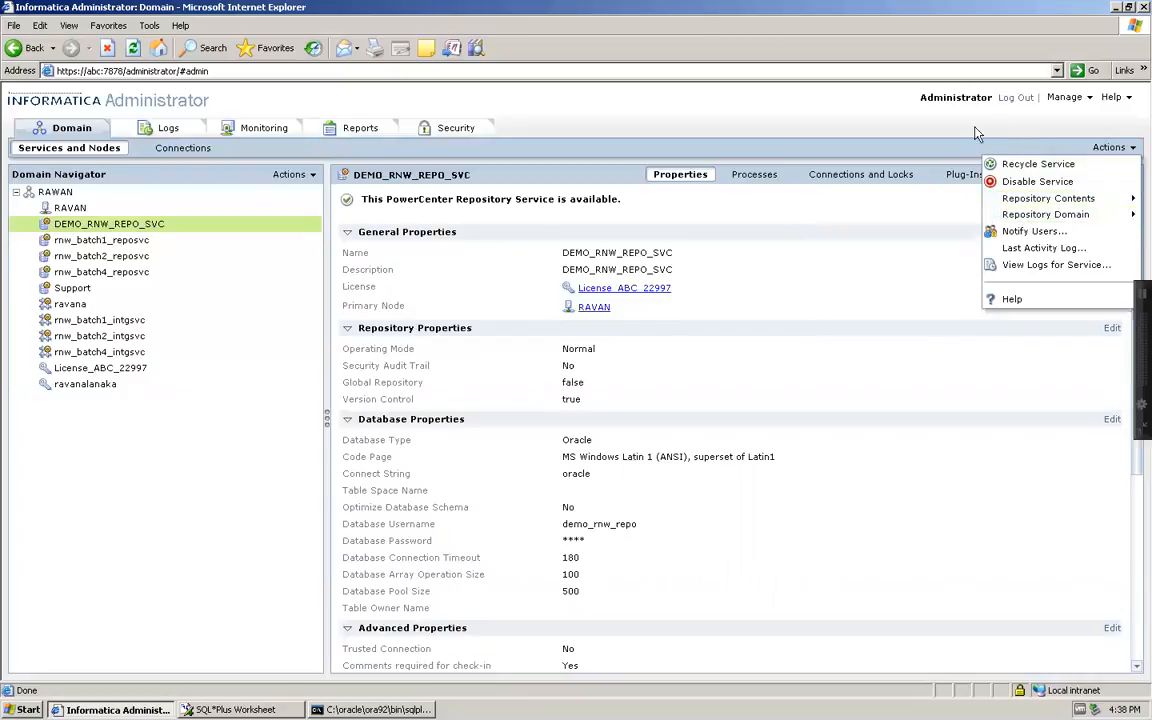
pyautogui.click(864, 234)
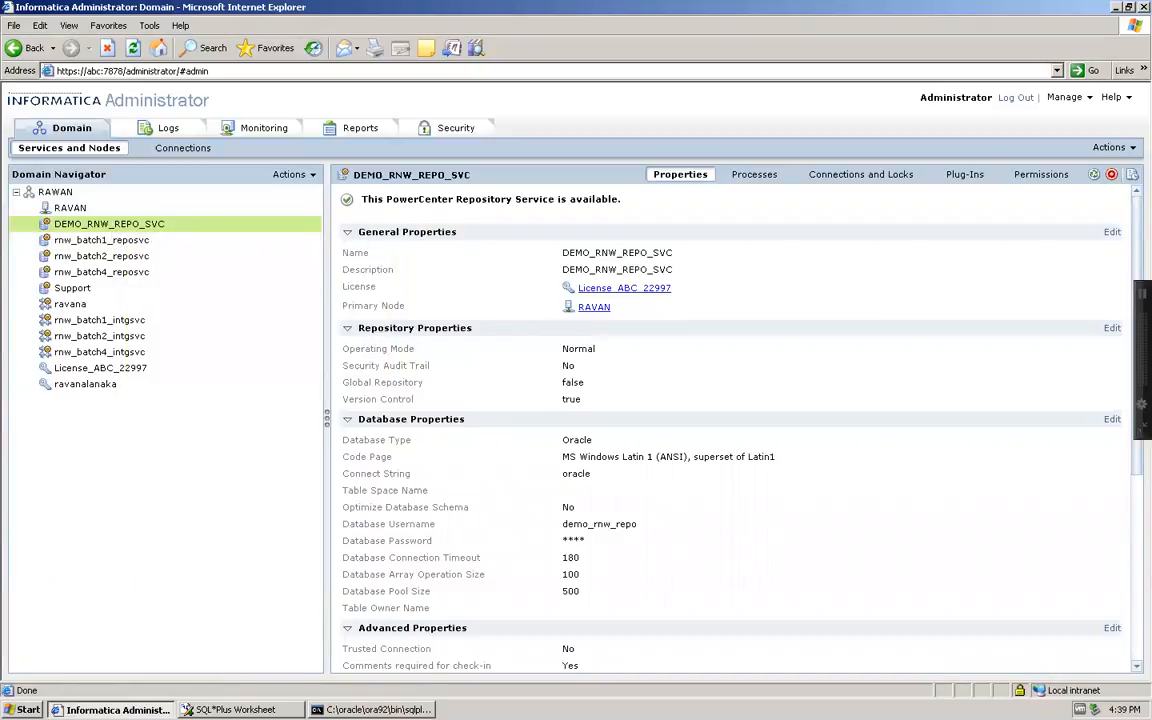
pyautogui.click(236, 709)
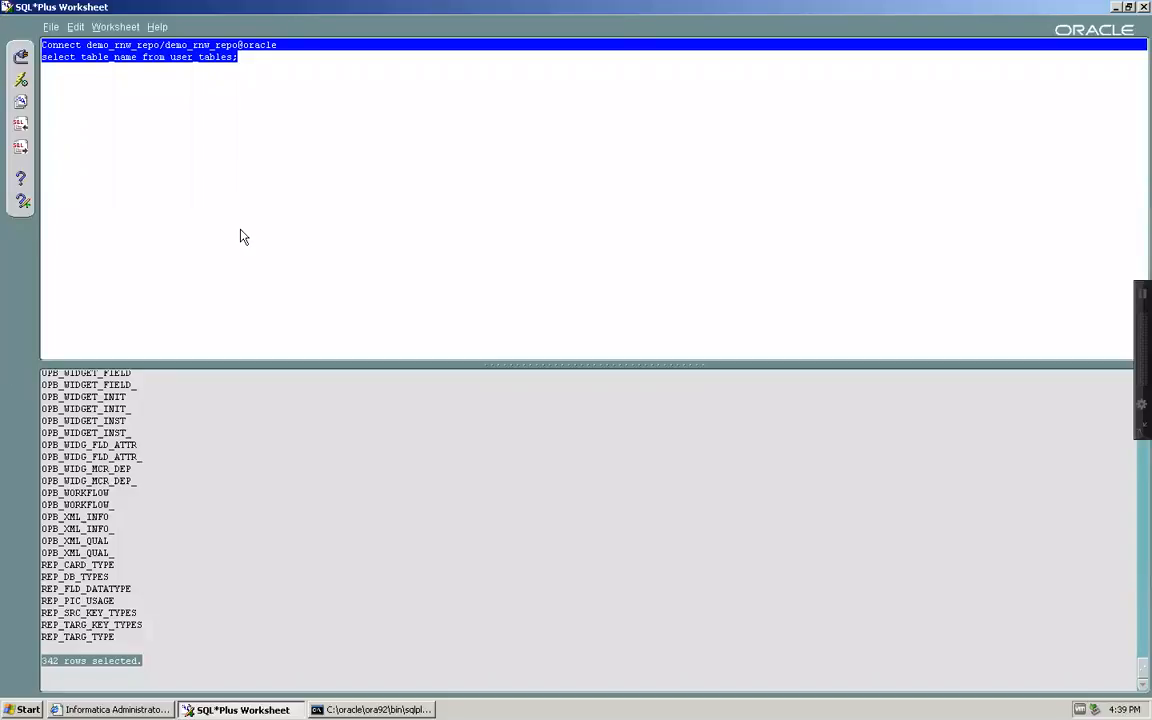
pyautogui.click(112, 709)
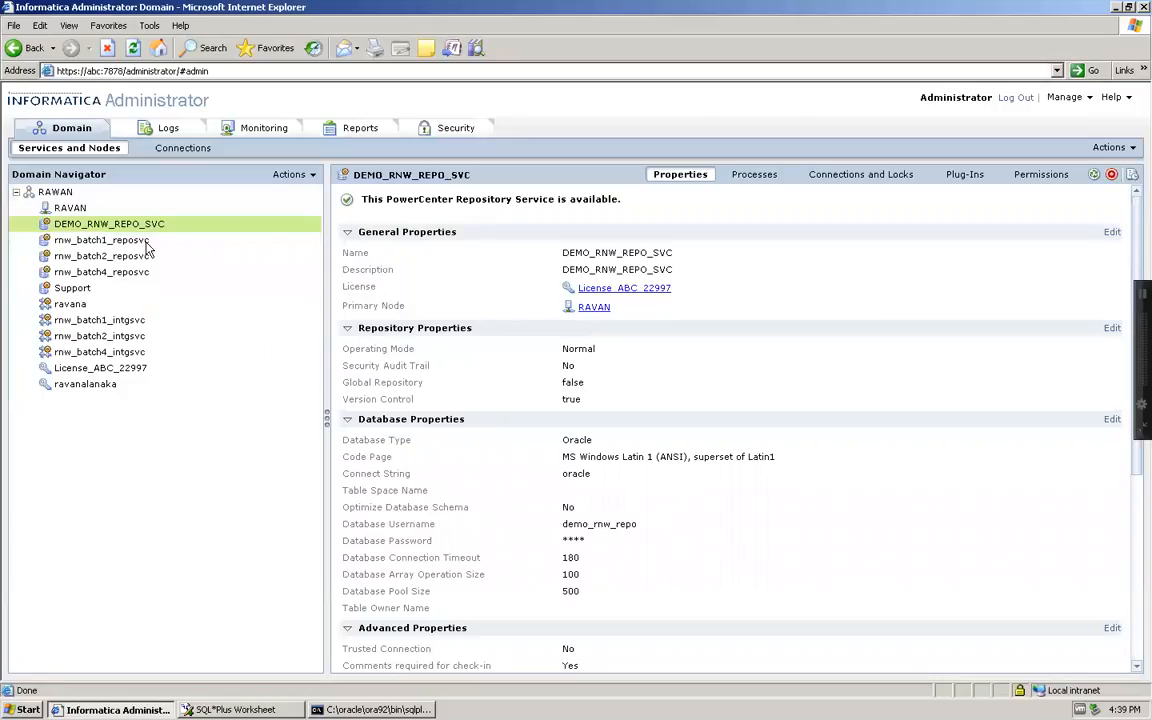
pyautogui.moveTo(145, 236)
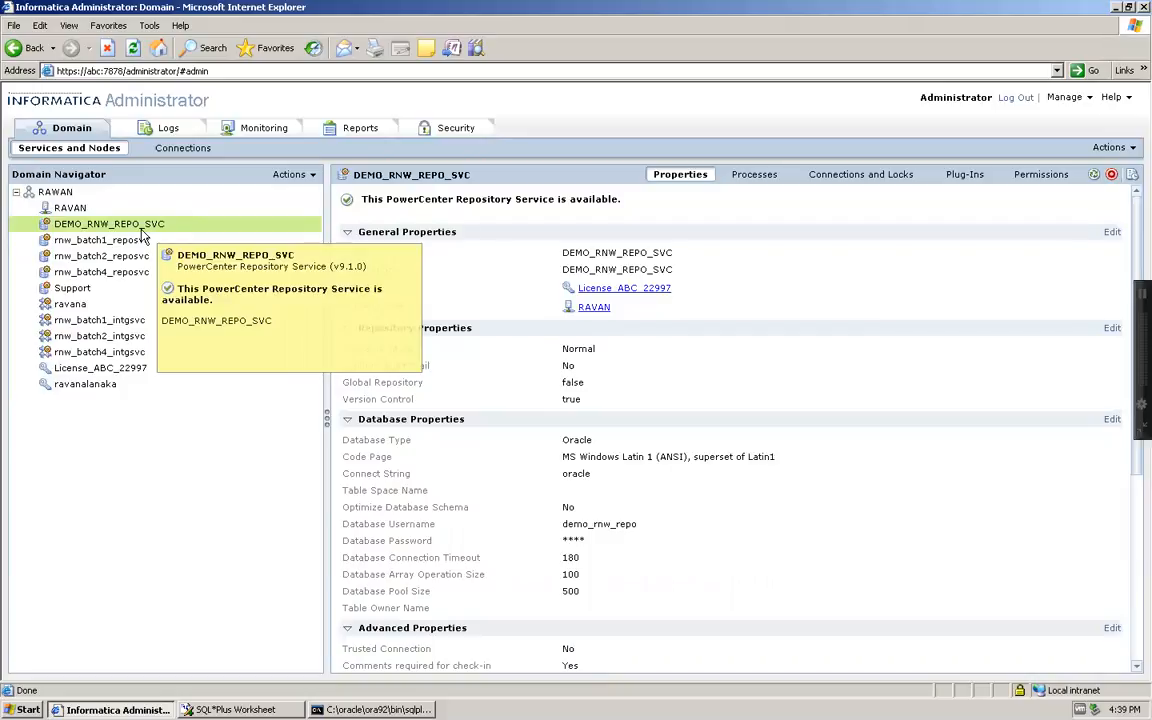
pyautogui.click(70, 193)
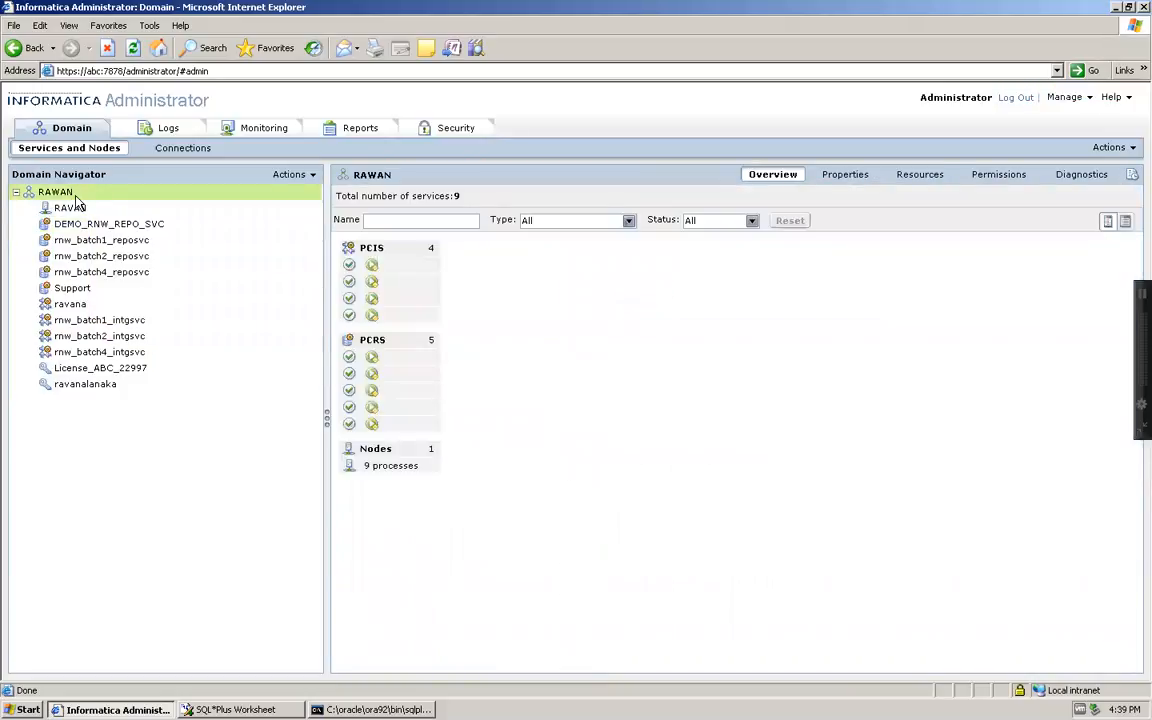
# Start a new integration service named DEMO_RNW_INTG_SVC, using the name as its description
pyautogui.rightClick(78, 199)
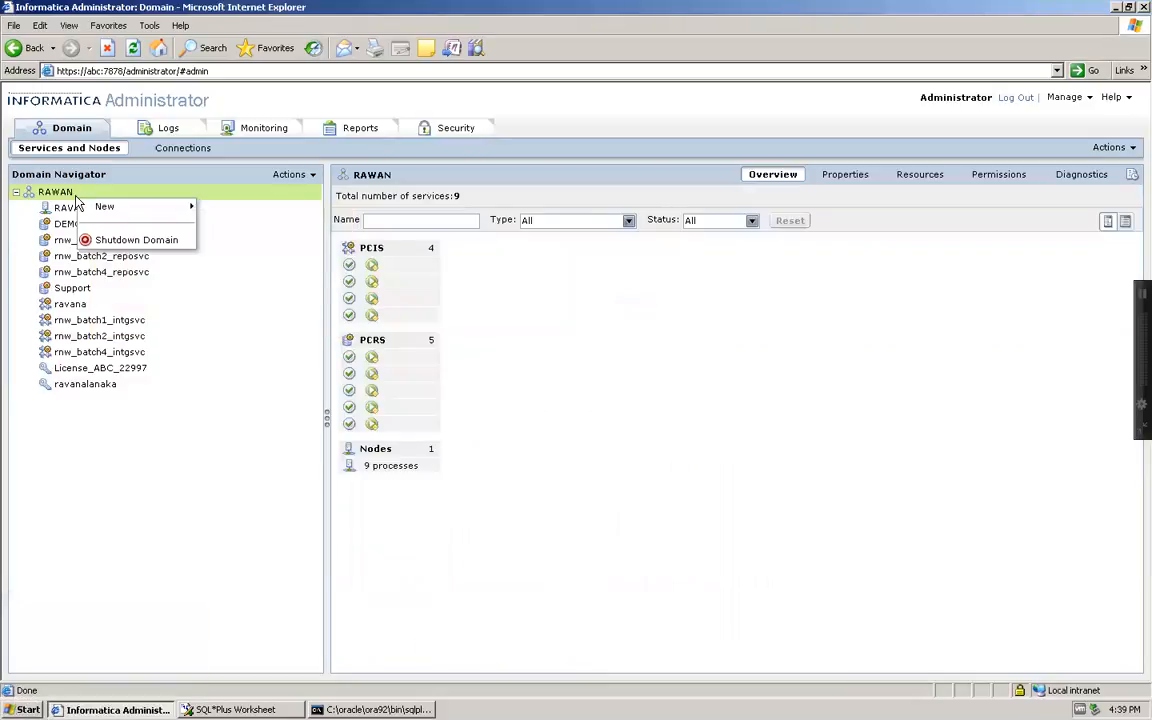
pyautogui.moveTo(110, 208)
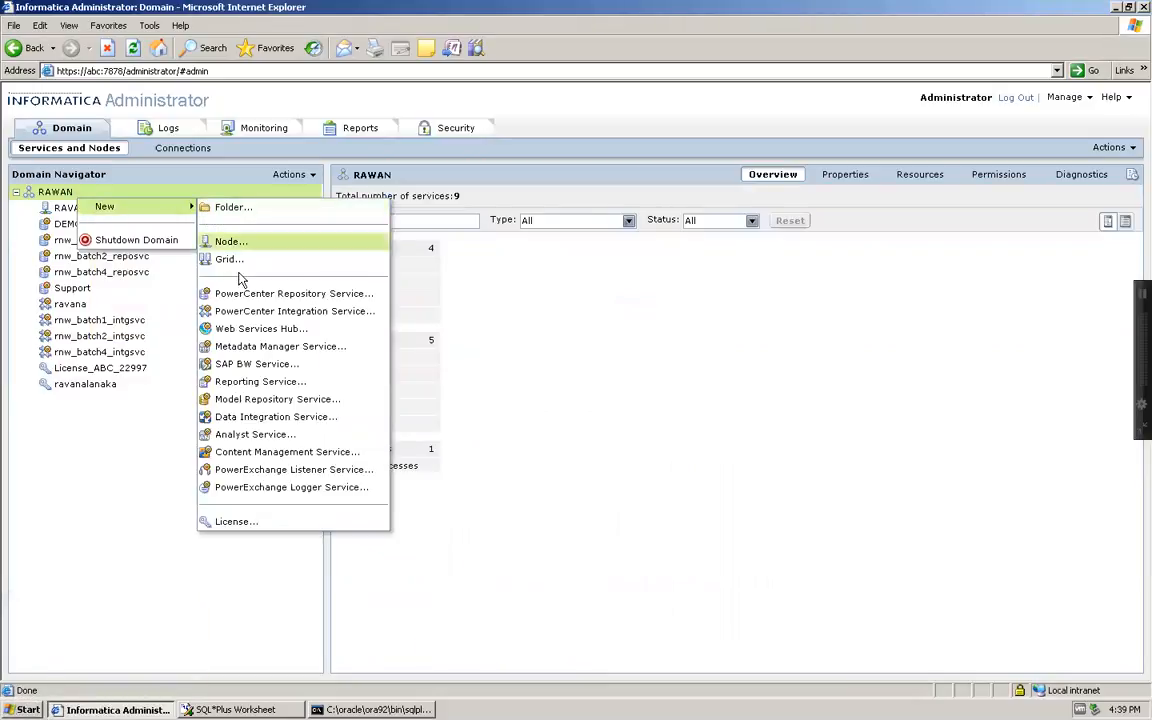
pyautogui.click(312, 318)
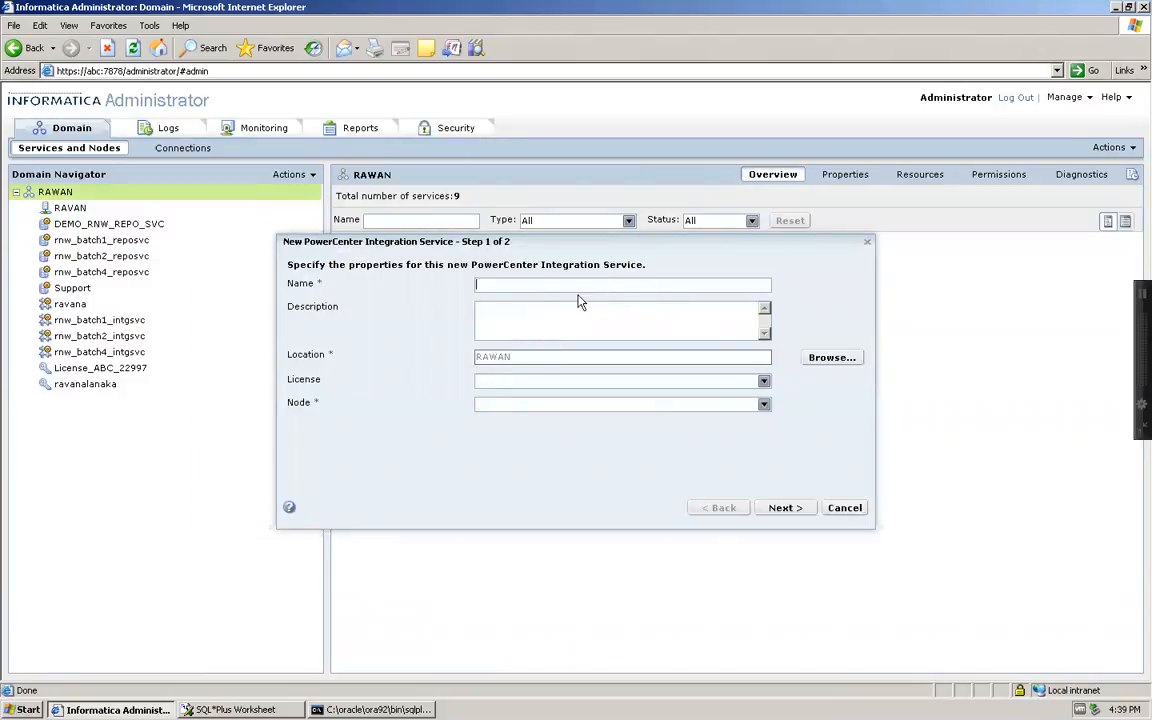
pyautogui.click(538, 286)
pyautogui.write('DEMO_RNW_INTG_SVC')
pyautogui.hotkey('shift', 'Left')
pyautogui.hotkey('shift', 'Left')
pyautogui.hotkey('shift', 'Left')
pyautogui.hotkey('shift', 'Left')
pyautogui.hotkey('shift', 'Left')
pyautogui.hotkey('shift', 'Left')
pyautogui.hotkey('shift', 'Left')
pyautogui.hotkey('shift', 'Left')
pyautogui.hotkey('shift', 'Left')
pyautogui.hotkey('shift', 'Left')
pyautogui.hotkey('shift', 'Left')
pyautogui.hotkey('shift', 'Left')
pyautogui.hotkey('shift', 'Left')
pyautogui.hotkey('shift', 'Left')
pyautogui.hotkey('shift', 'Left')
pyautogui.hotkey('shift', 'Left')
pyautogui.hotkey('shift', 'Left')
pyautogui.hotkey('ctrl', 'c')
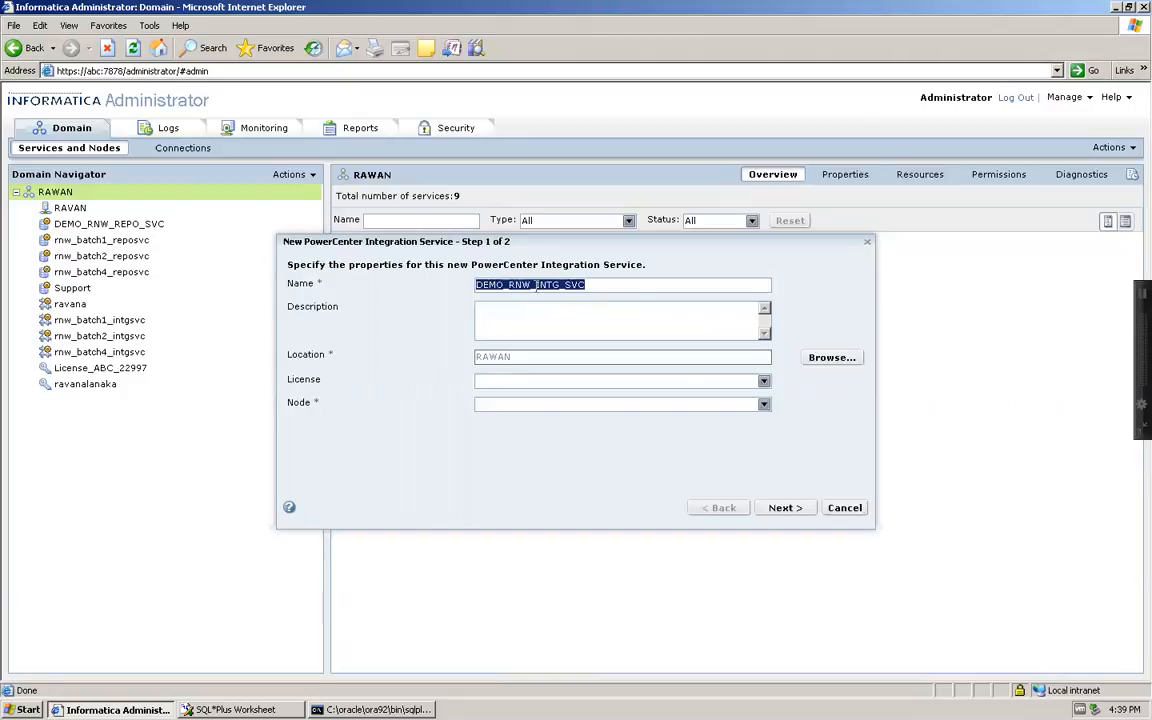
pyautogui.press('Tab')
pyautogui.hotkey('ctrl', 'v')
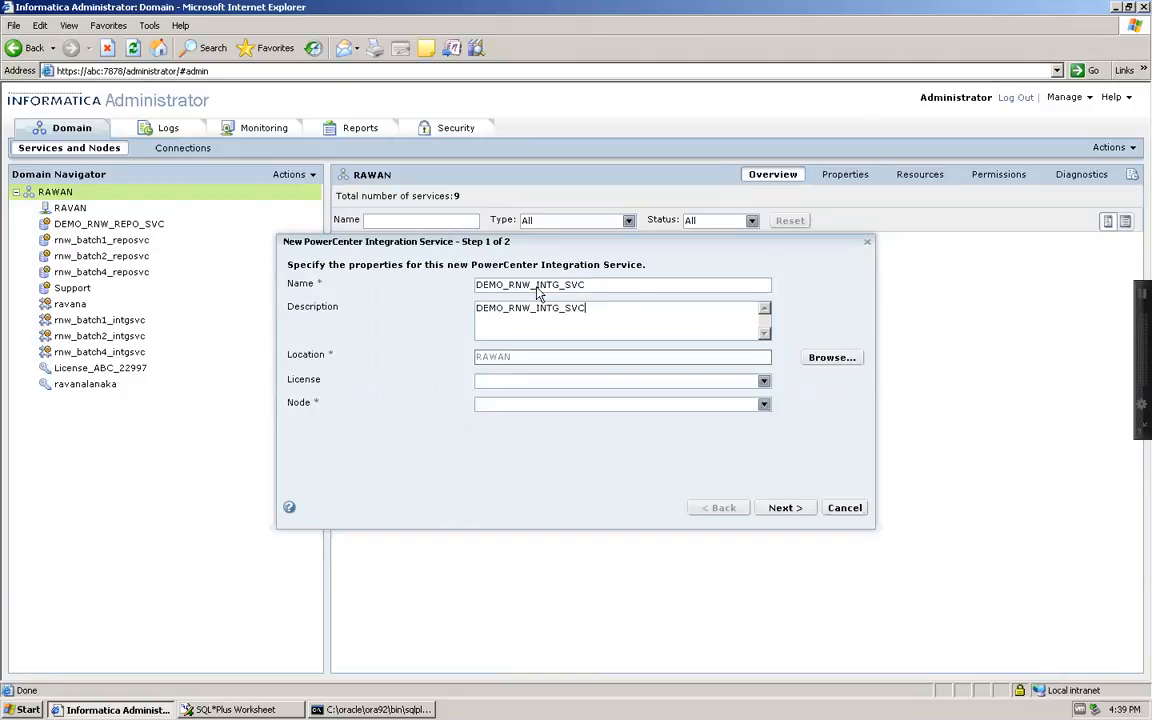
# Choose license License_ABC_22997 and node RAVAN, then advance to step 2
pyautogui.click(763, 380)
pyautogui.click(530, 424)
pyautogui.click(763, 404)
pyautogui.click(527, 438)
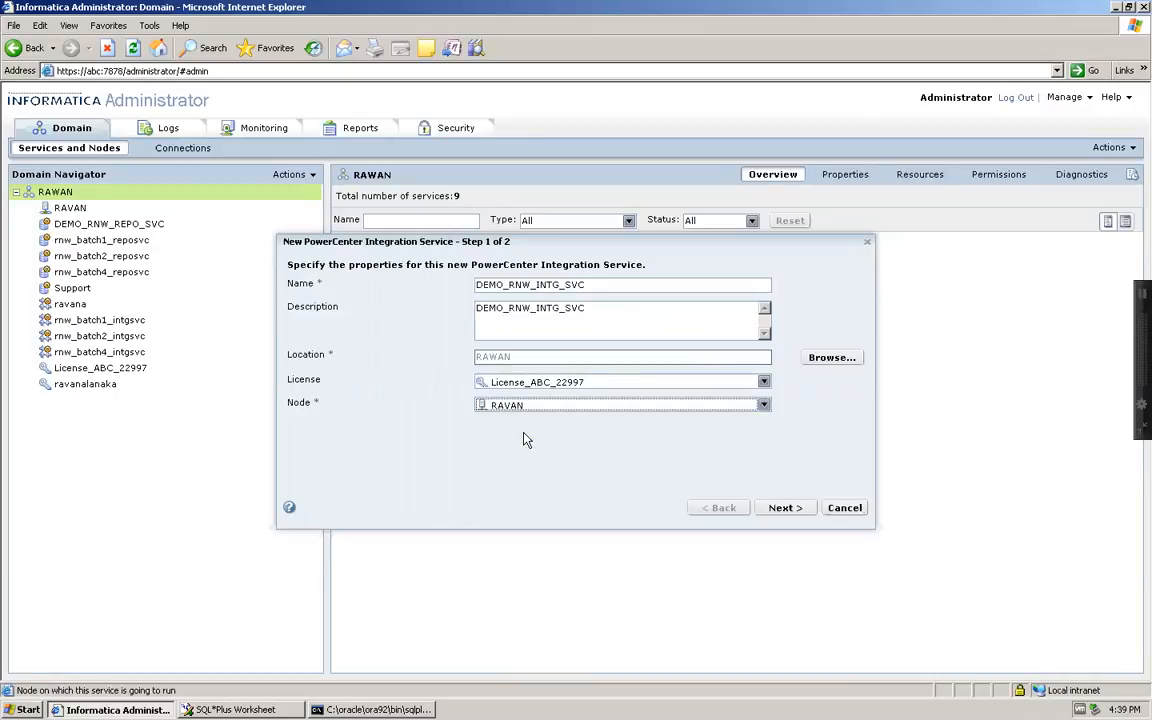
pyautogui.click(789, 508)
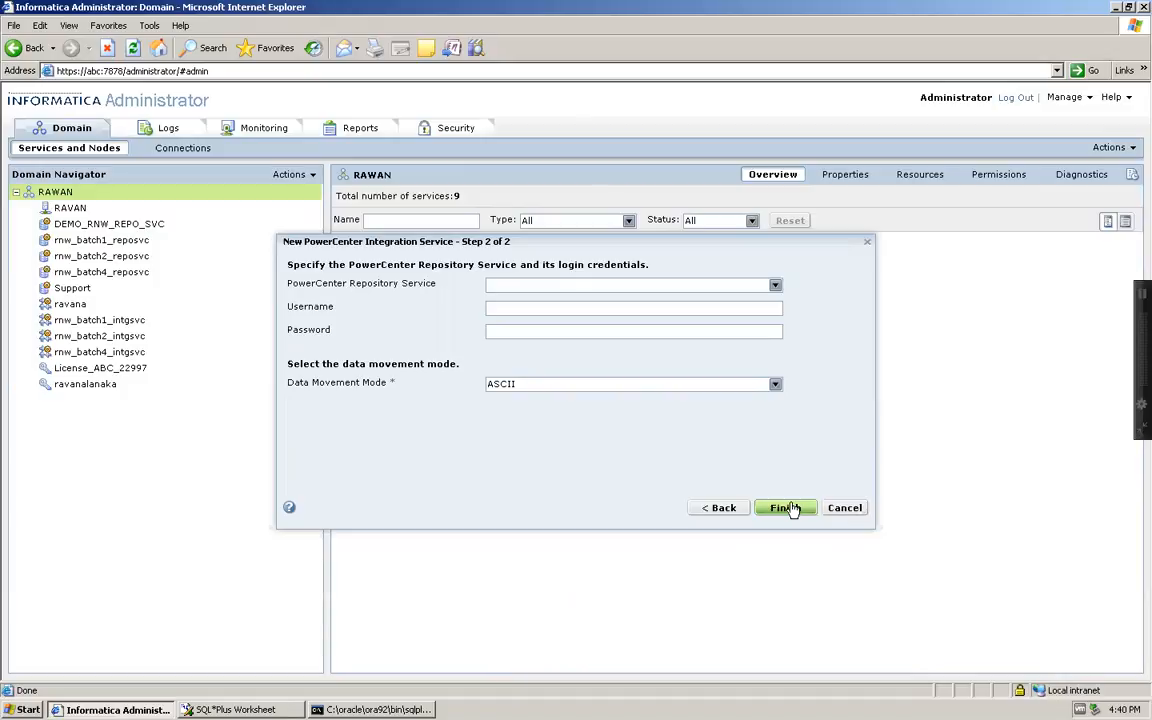
# Associate the service with DEMO_RNW_REPO_SVC and enter username Administrator and the repository password
pyautogui.click(776, 286)
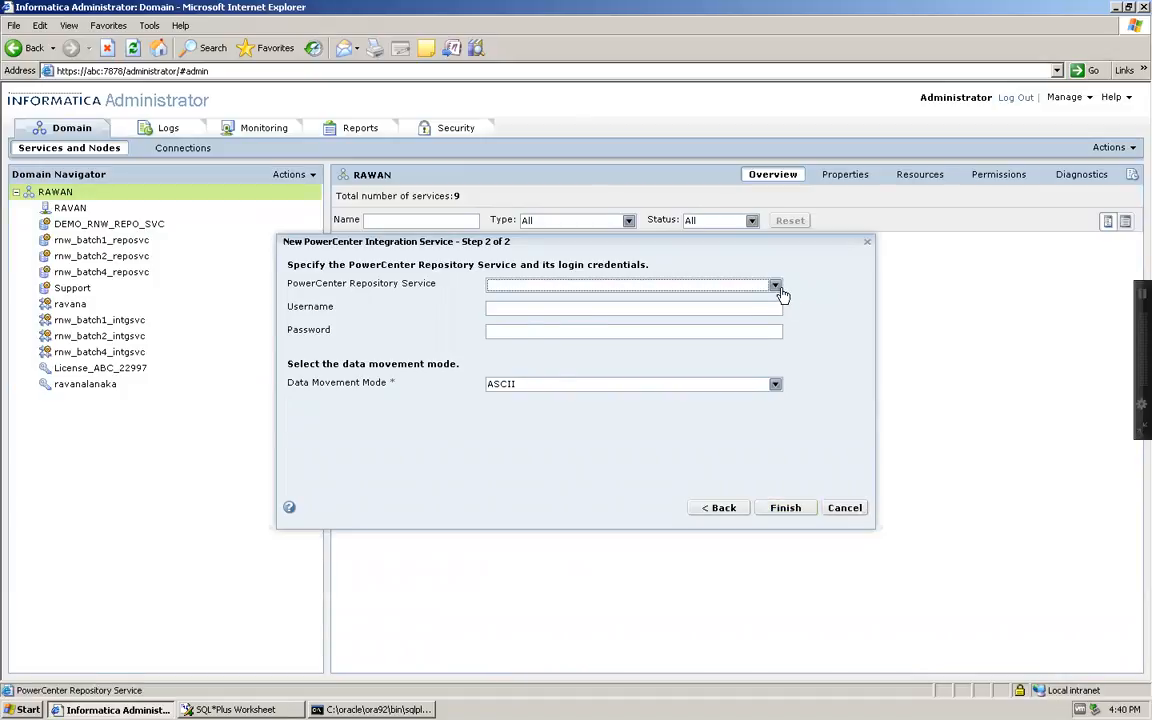
pyautogui.click(779, 289)
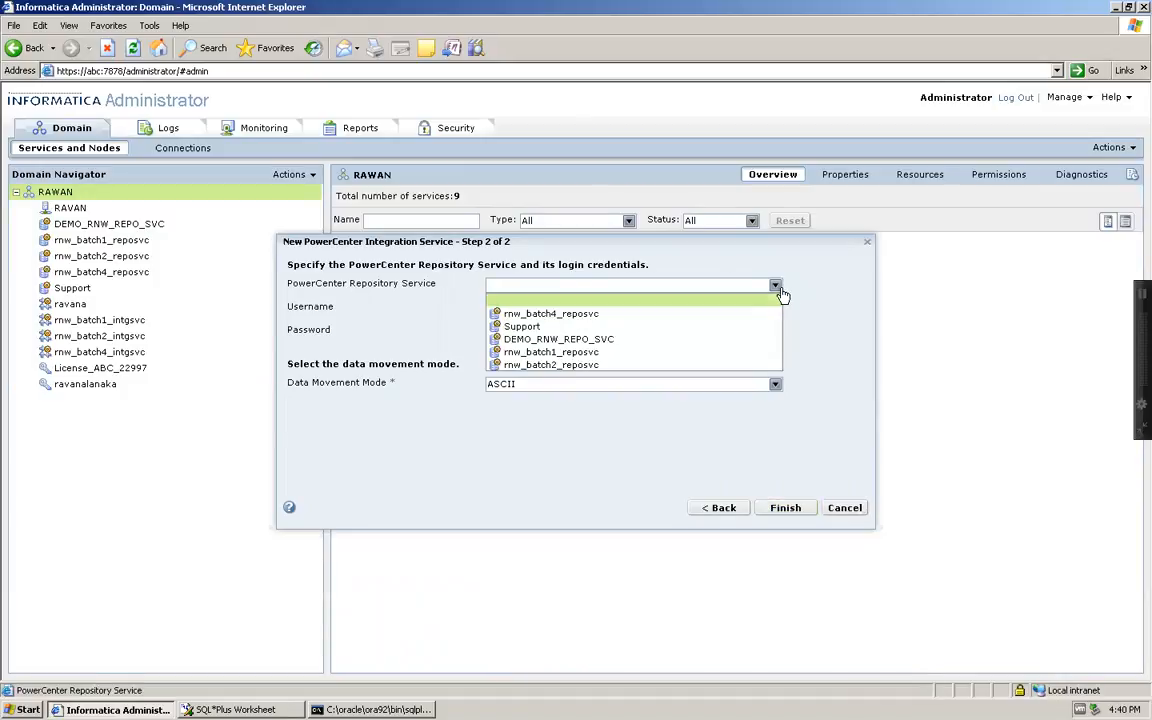
pyautogui.click(594, 339)
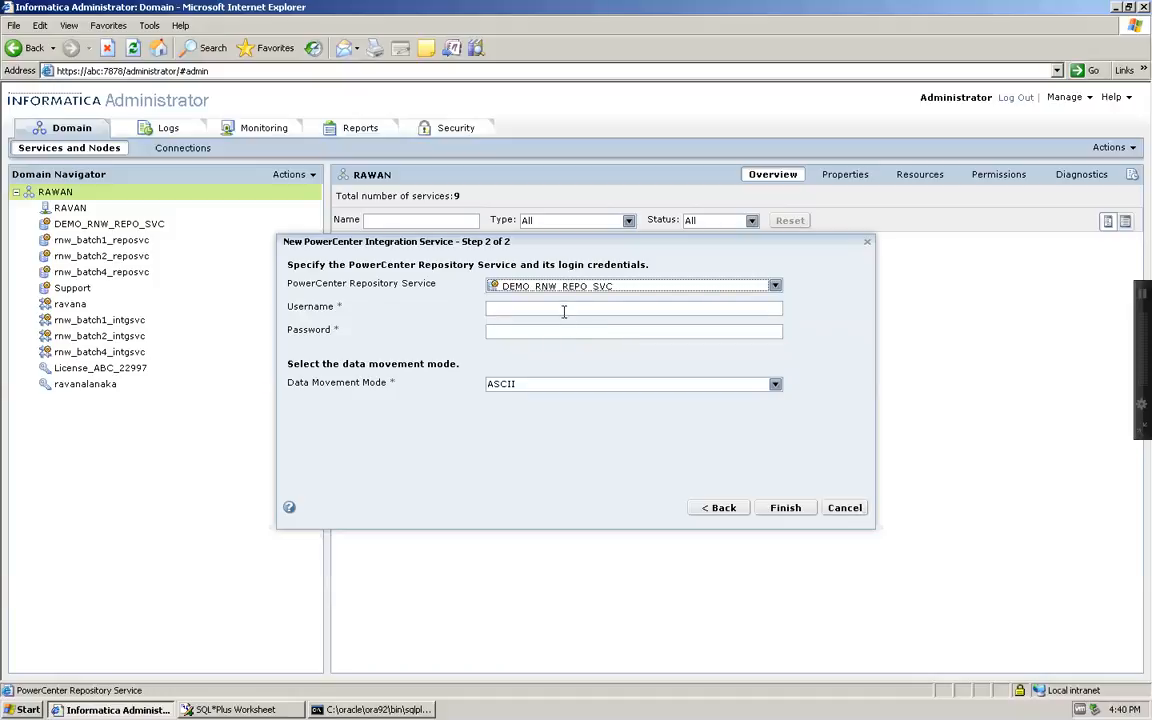
pyautogui.click(507, 306)
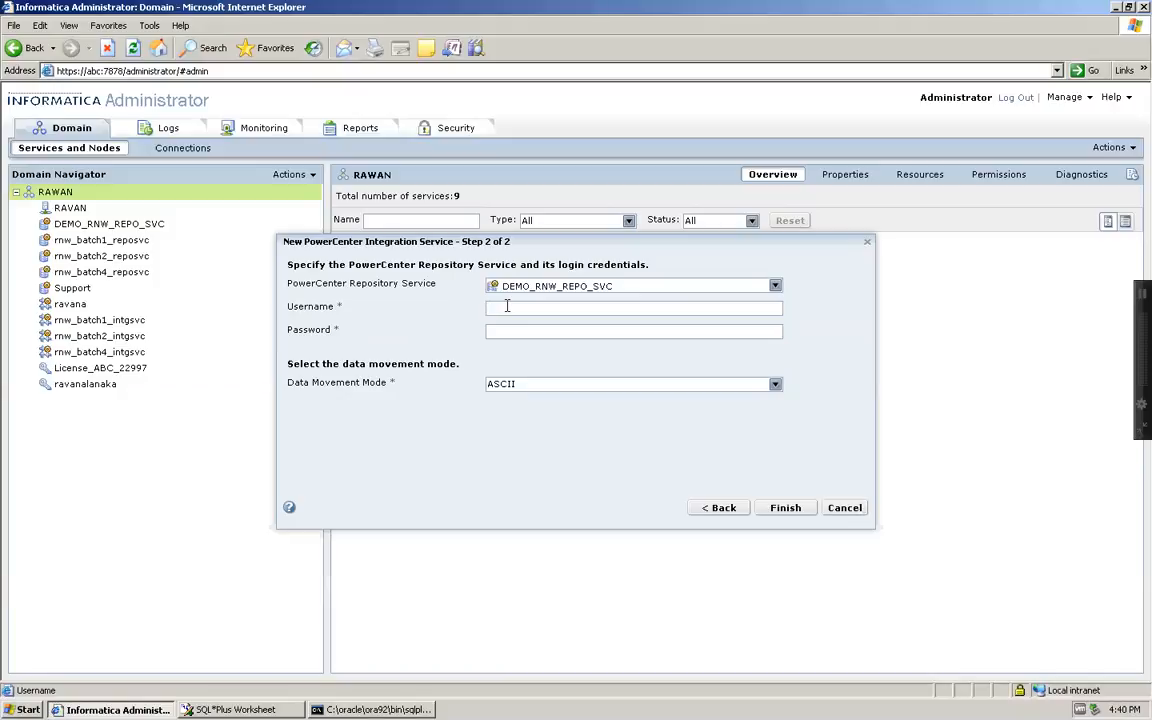
pyautogui.write('Administrator')
pyautogui.hotkey('shift', 'Left')
pyautogui.hotkey('shift', 'Left')
pyautogui.hotkey('shift', 'Left')
pyautogui.hotkey('shift', 'Left')
pyautogui.hotkey('shift', 'Left')
pyautogui.hotkey('shift', 'Left')
pyautogui.hotkey('shift', 'Left')
pyautogui.hotkey('shift', 'Left')
pyautogui.hotkey('shift', 'Left')
pyautogui.hotkey('shift', 'Left')
pyautogui.hotkey('shift', 'Left')
pyautogui.hotkey('shift', 'Left')
pyautogui.hotkey('shift', 'Left')
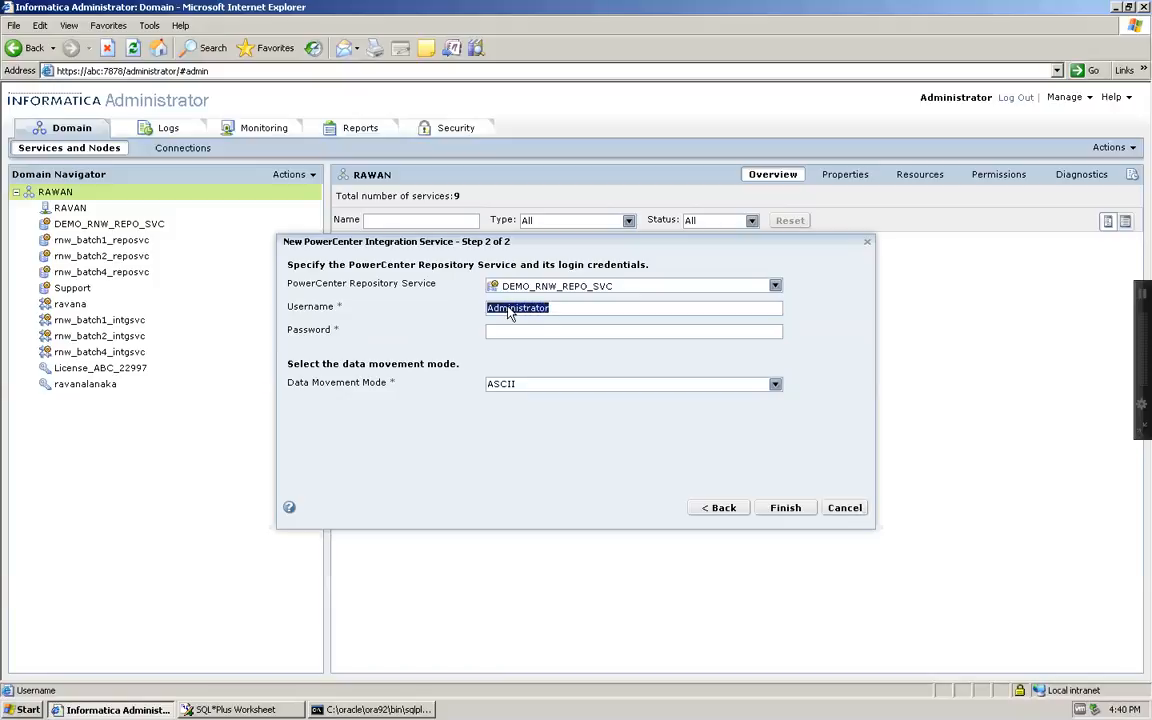
pyautogui.hotkey('ctrl', 'c')
pyautogui.press('Tab')
pyautogui.hotkey('ctrl', 'v')
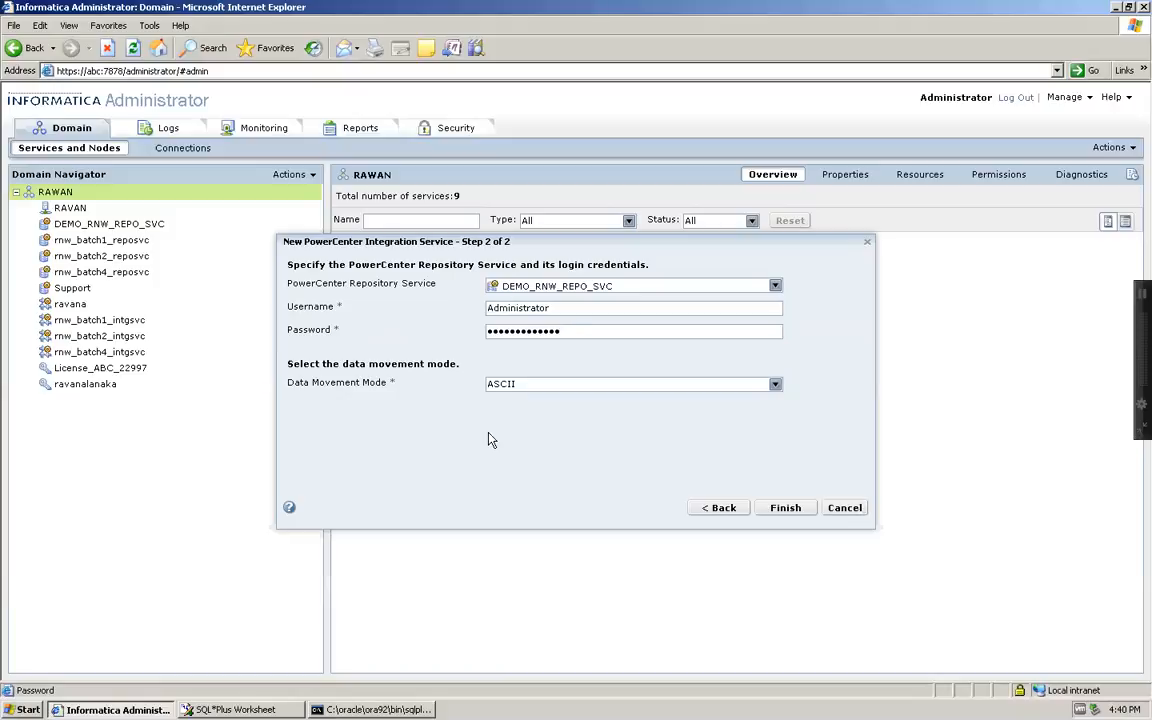
# Keep ASCII data movement, finish the wizard, and accept the code page for node RAVAN
pyautogui.click(776, 385)
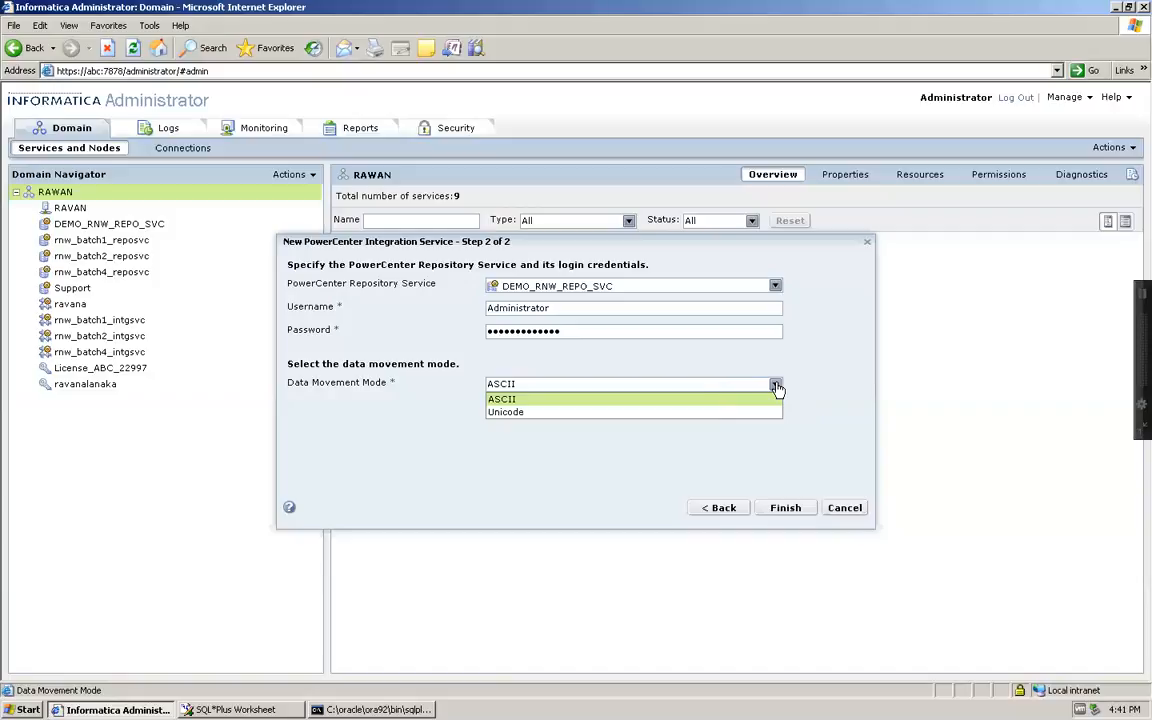
pyautogui.click(568, 399)
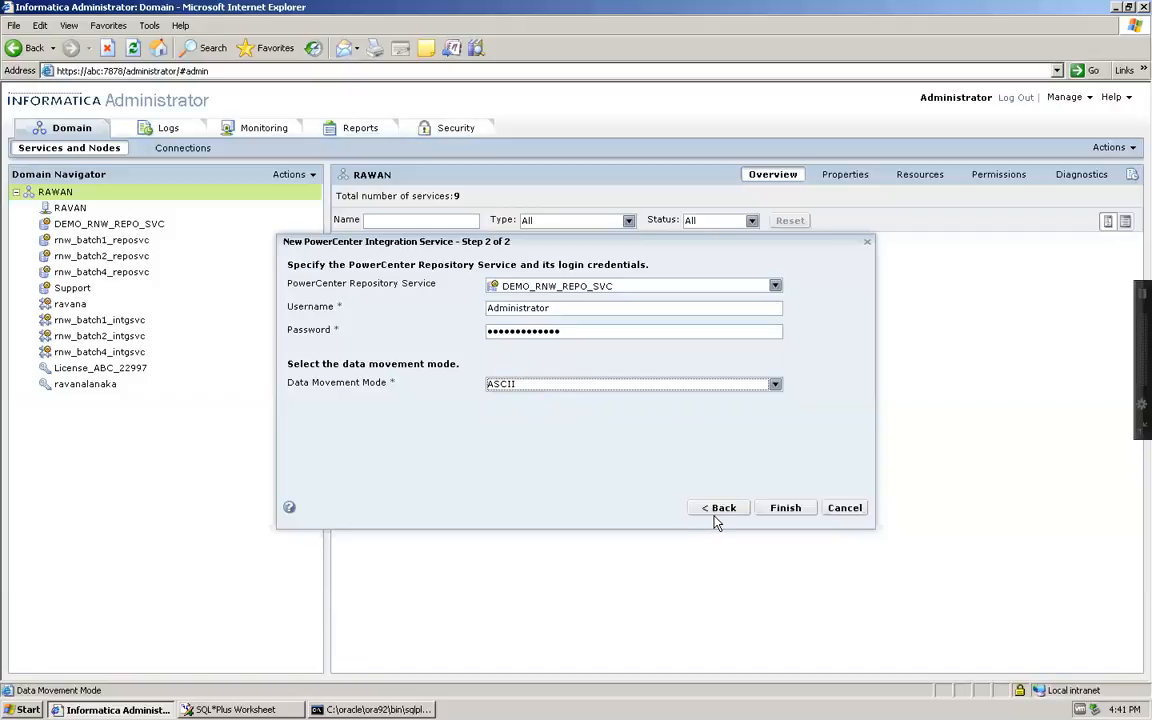
pyautogui.click(775, 510)
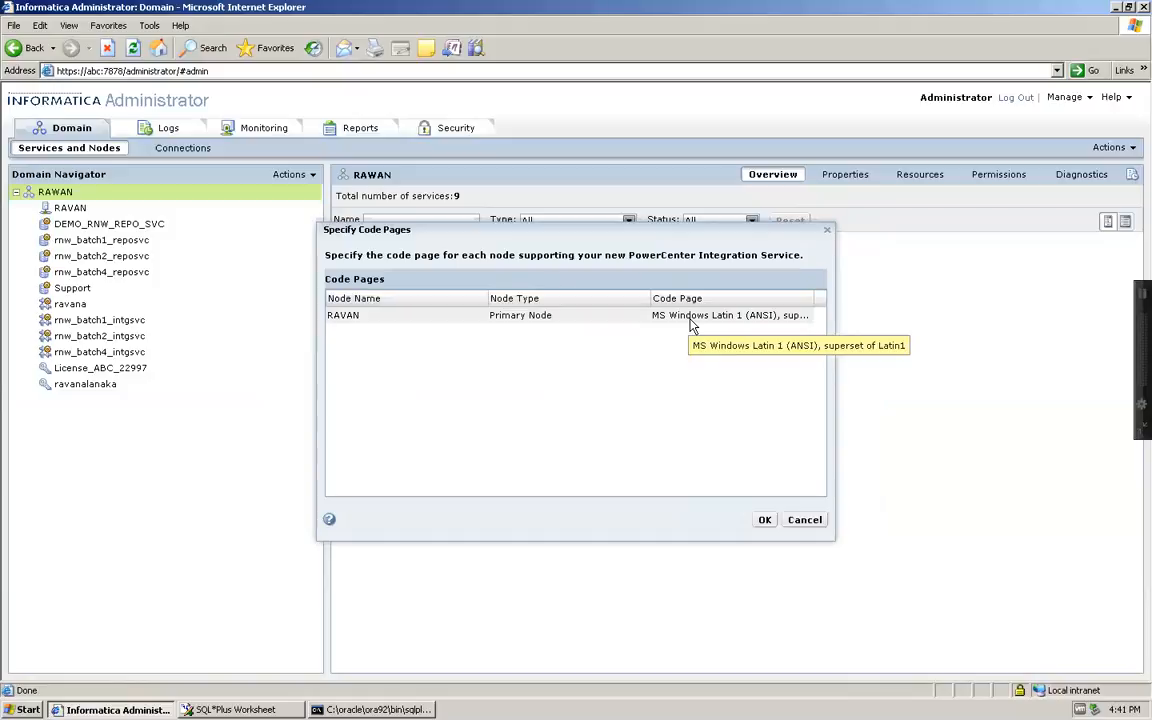
pyautogui.click(764, 519)
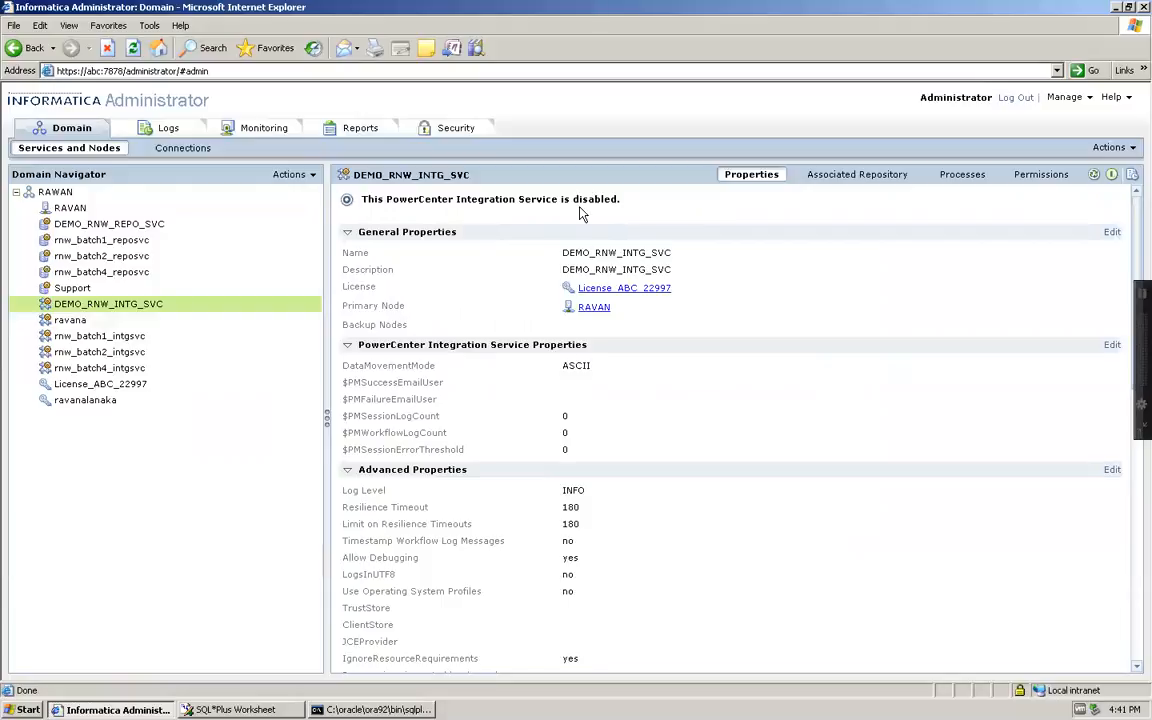
# Enable the DEMO_RNW_INTG_SVC service from its Actions menu
pyautogui.click(1128, 148)
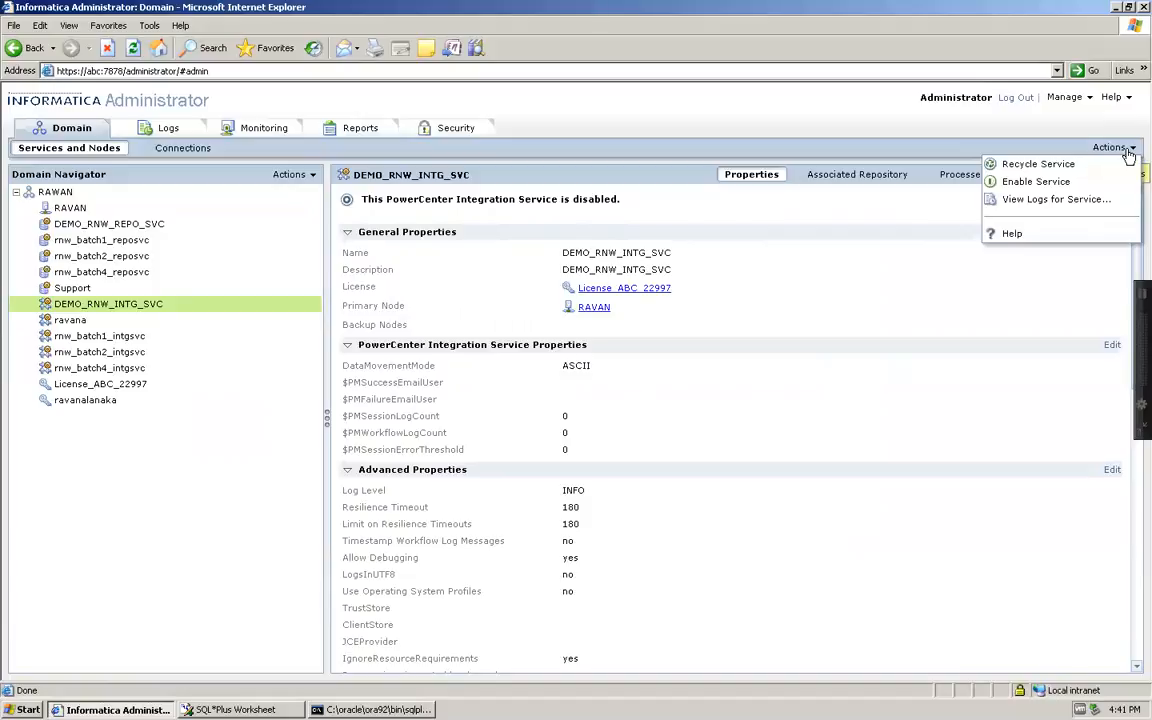
pyautogui.click(1054, 184)
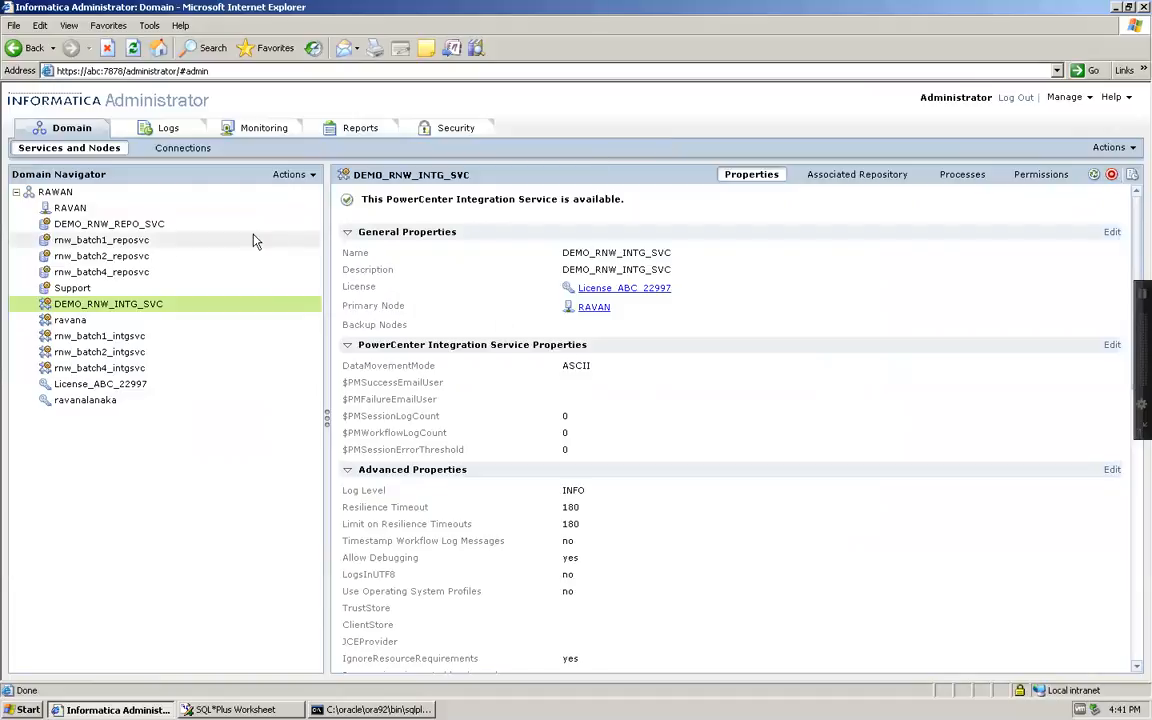
pyautogui.moveTo(100, 240)
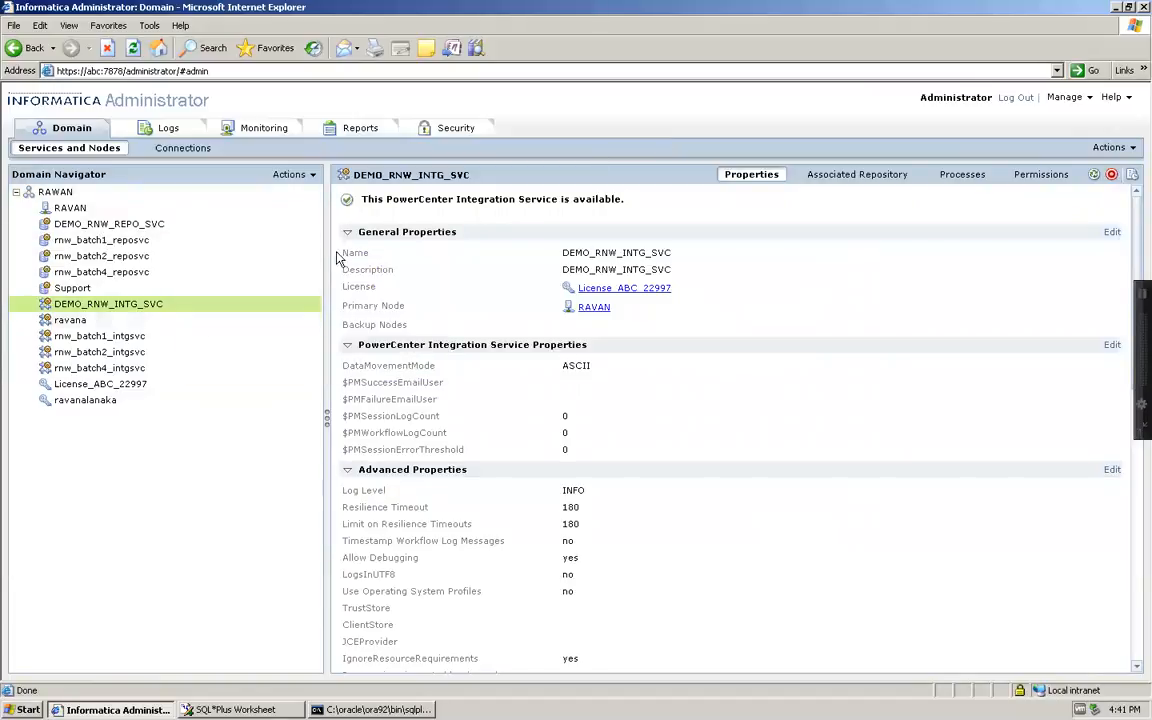
pyautogui.moveTo(240, 350)
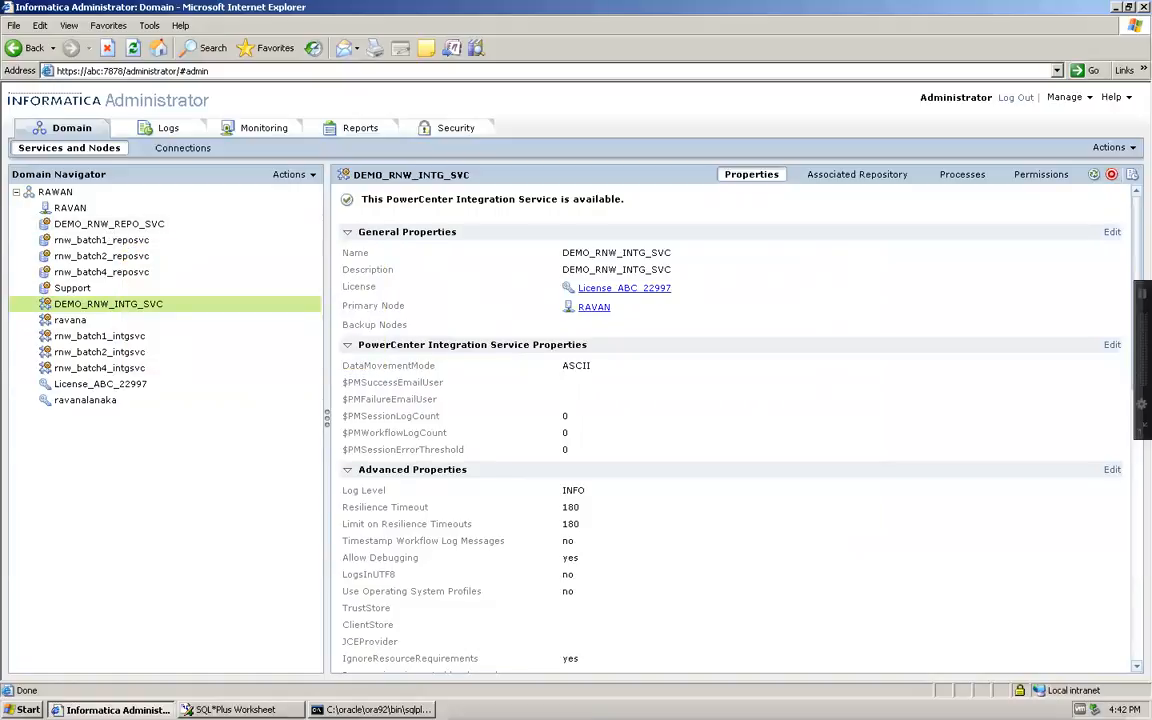
# Launch PowerCenter Repository Manager from the Informatica 9.1.0 client programs and dismiss the tip
pyautogui.click(20, 708)
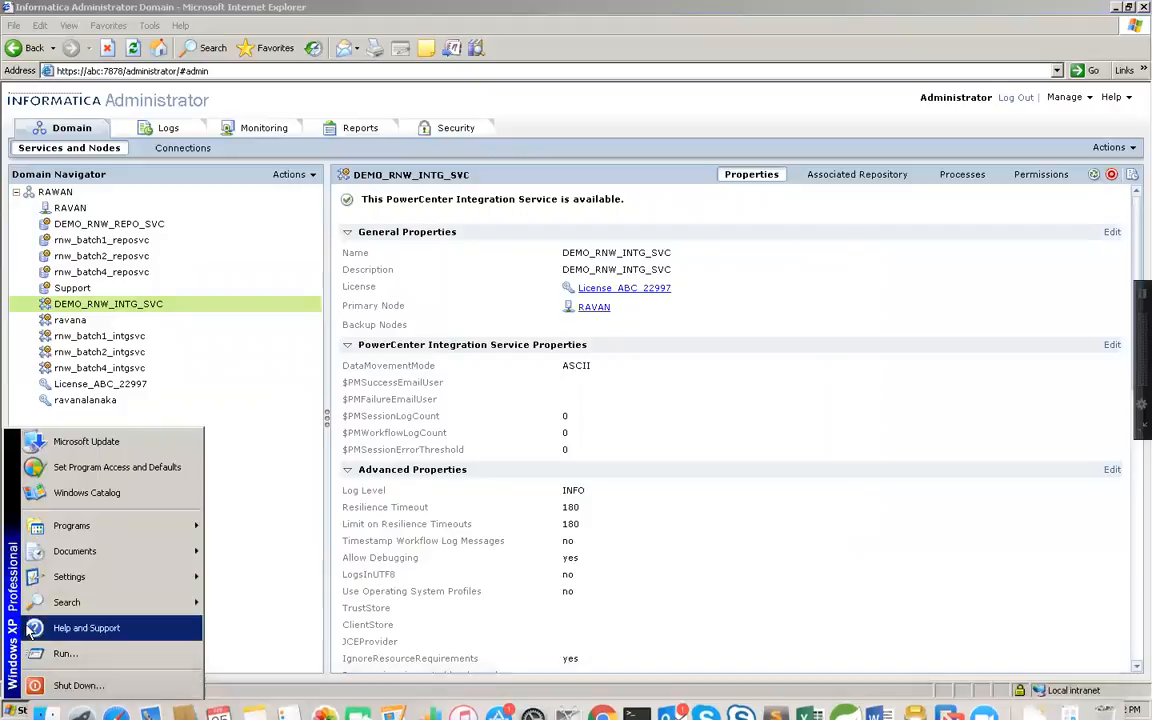
pyautogui.moveTo(75, 538)
pyautogui.moveTo(230, 572)
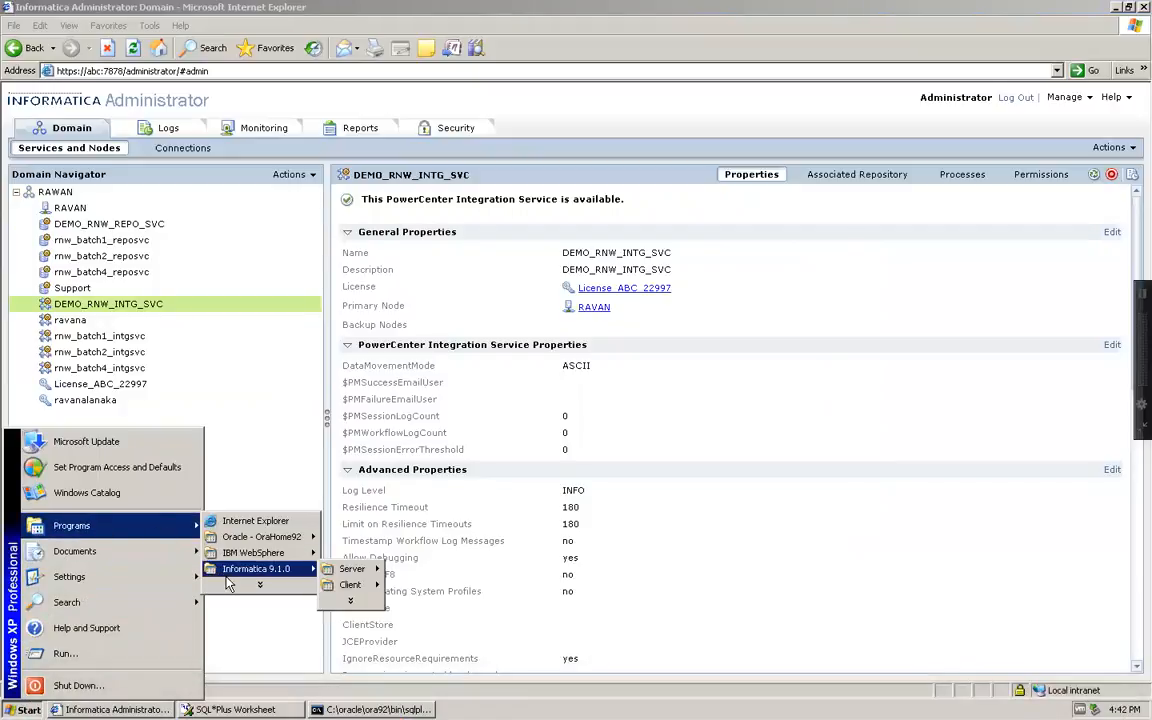
pyautogui.moveTo(352, 585)
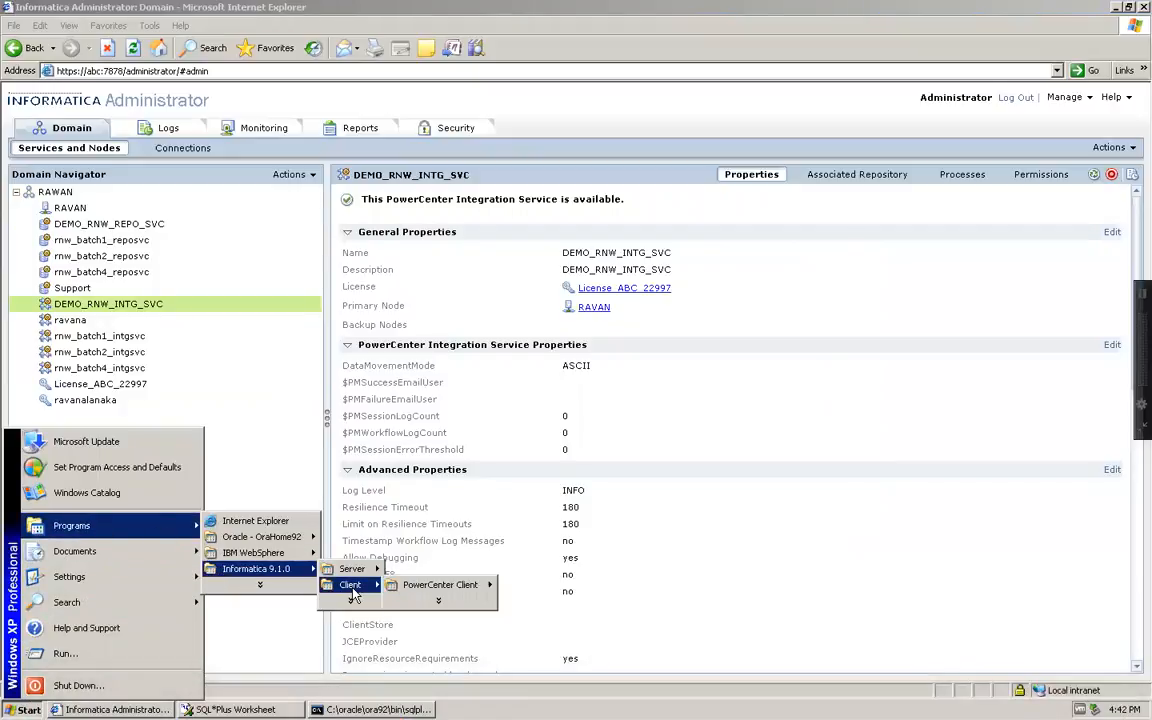
pyautogui.moveTo(448, 590)
pyautogui.click(566, 601)
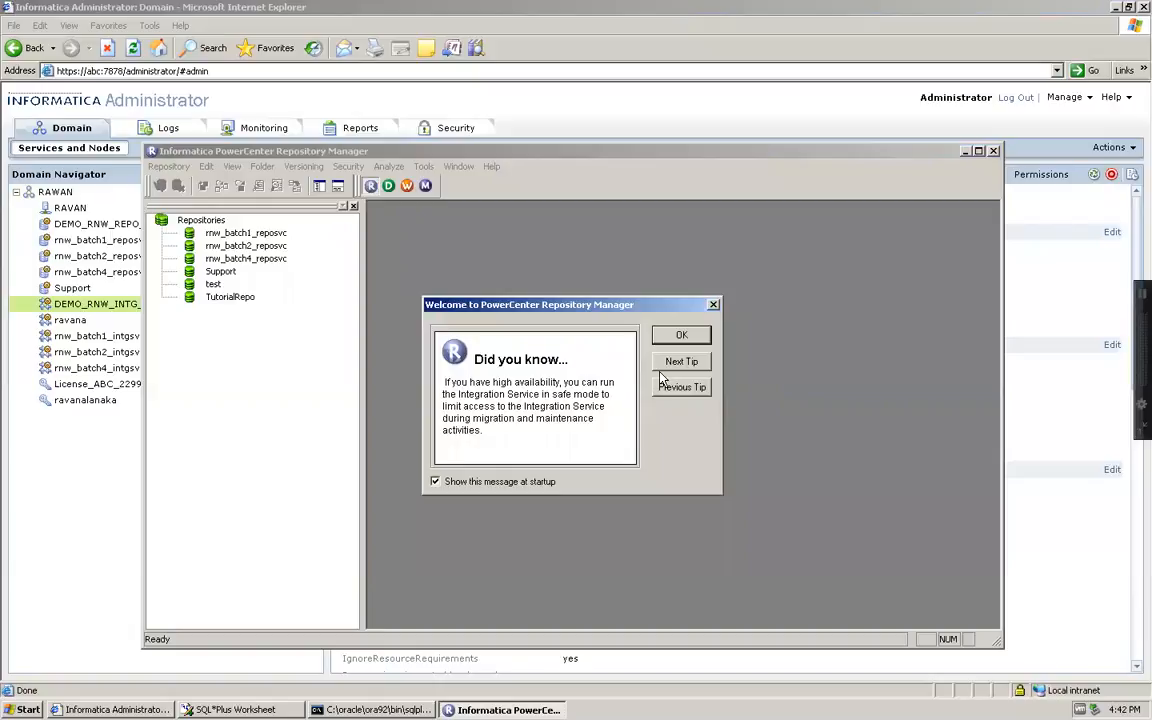
pyautogui.click(678, 336)
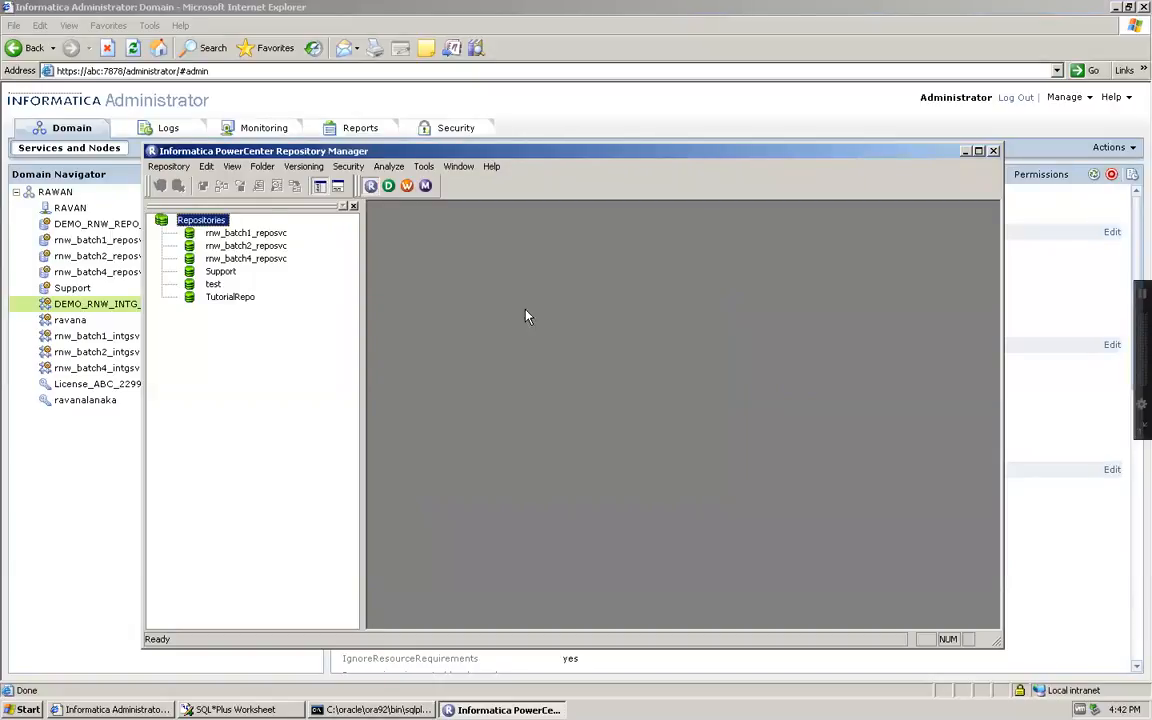
# Bring up the Add Repository form, then return to the Administrator console
pyautogui.click(212, 233)
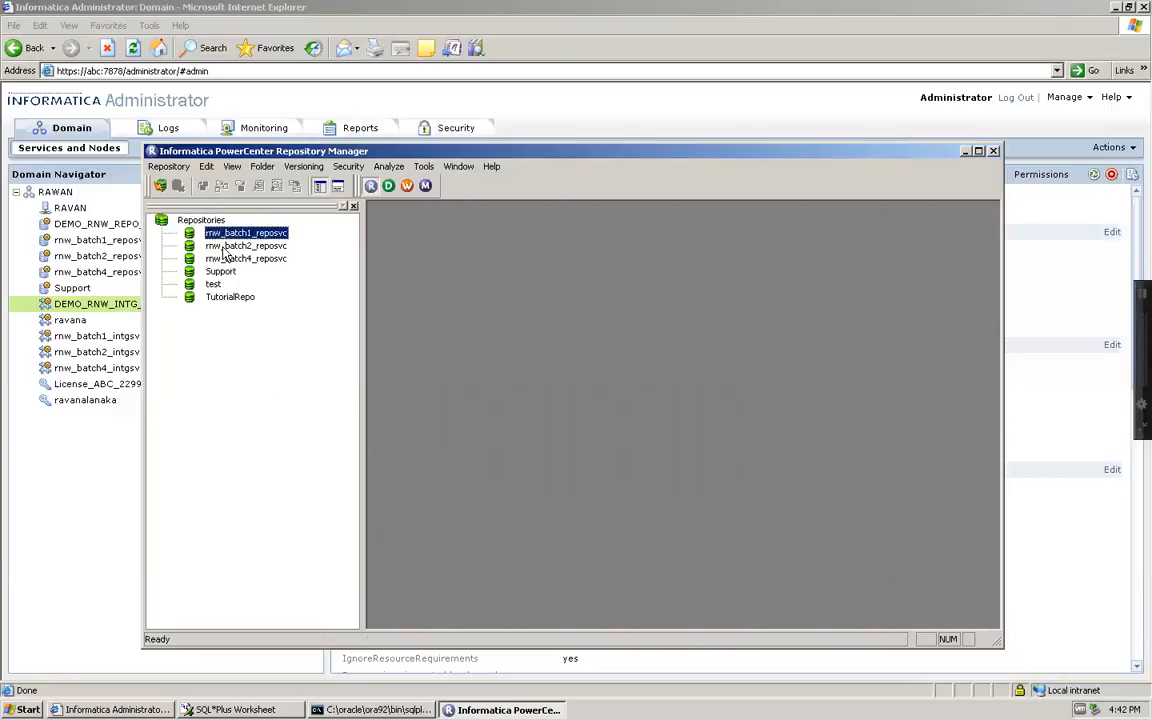
pyautogui.click(213, 246)
pyautogui.click(199, 220)
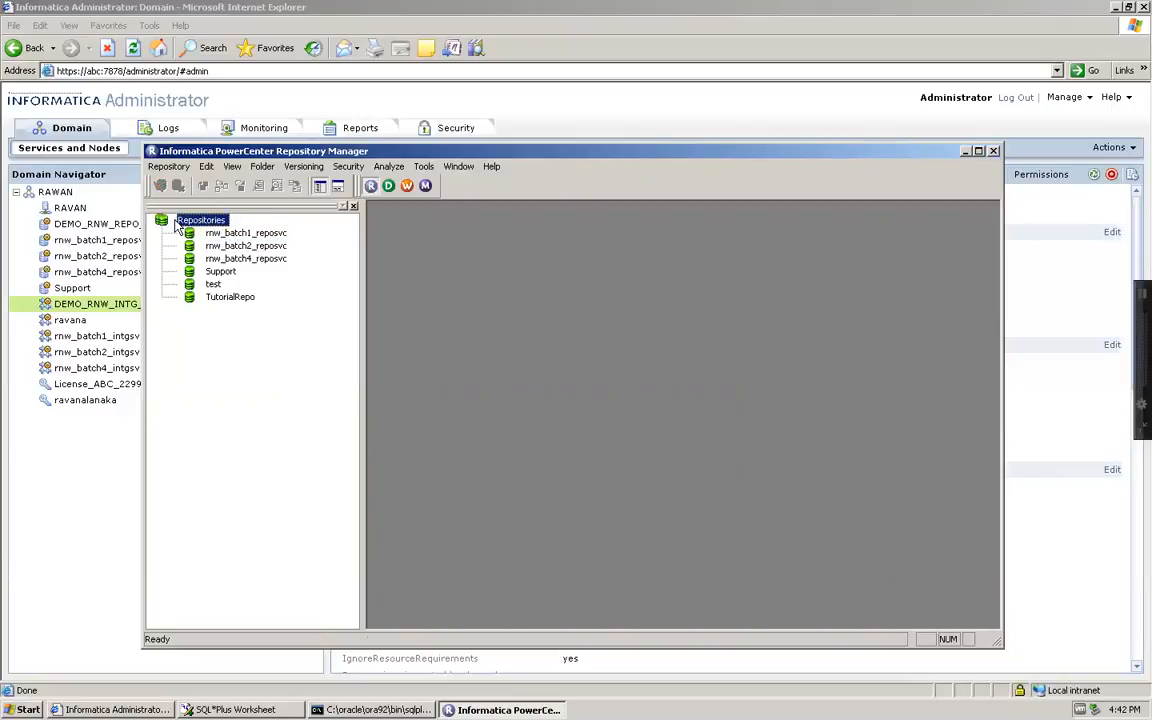
pyautogui.click(168, 166)
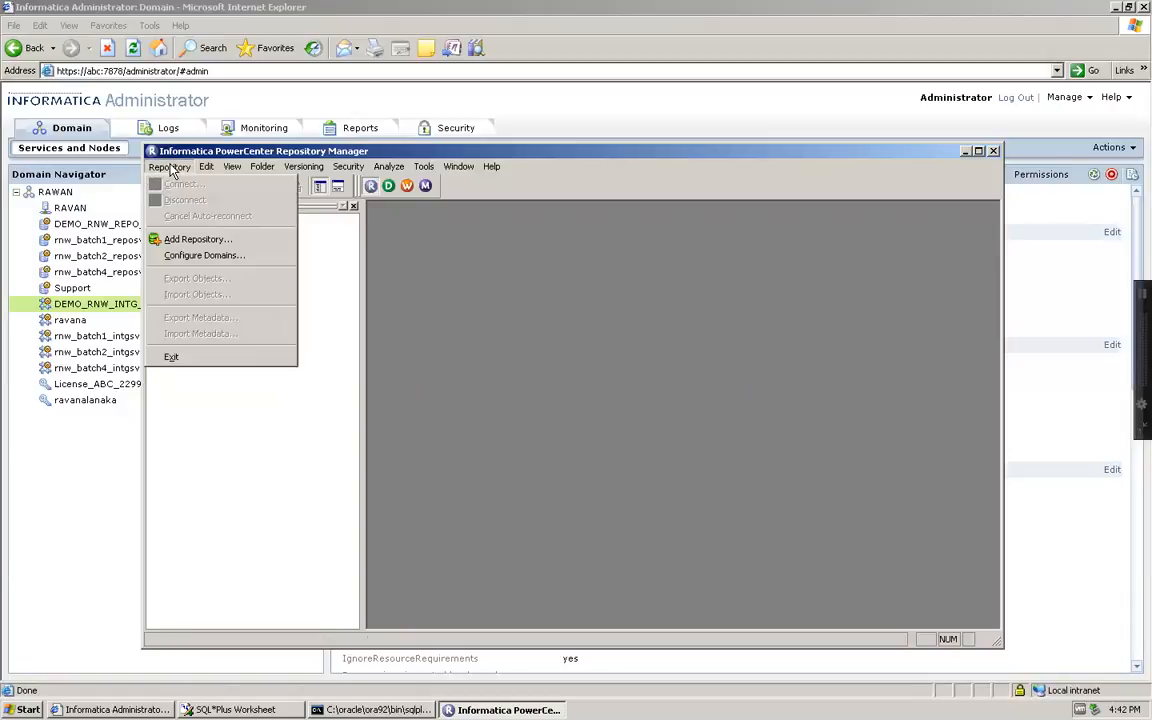
pyautogui.click(186, 241)
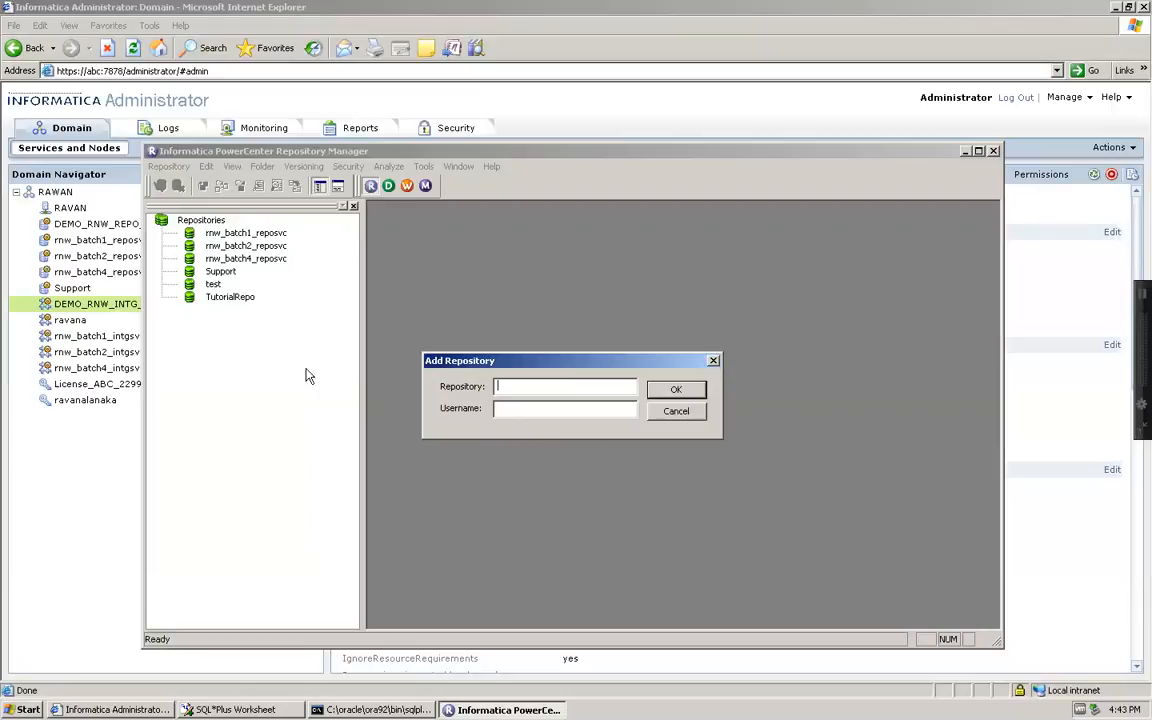
pyautogui.click(150, 30)
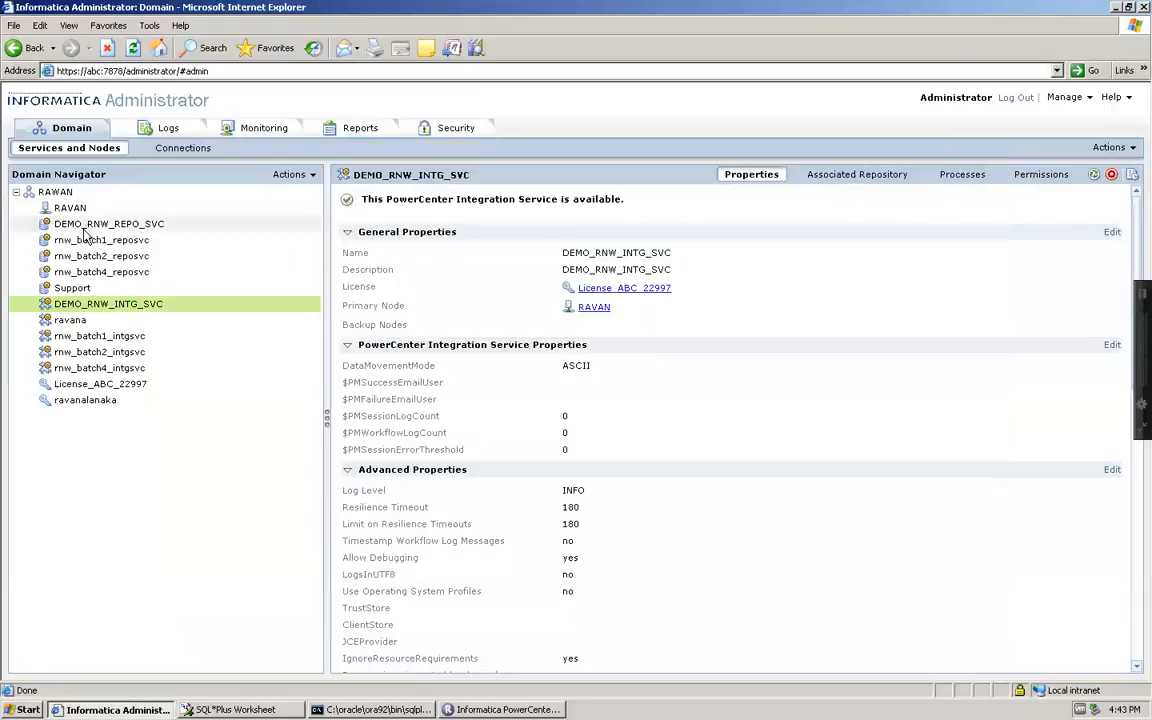
# Copy DEMO_RNW_REPO_SVC from the service details and paste it as the repository name
pyautogui.click(148, 226)
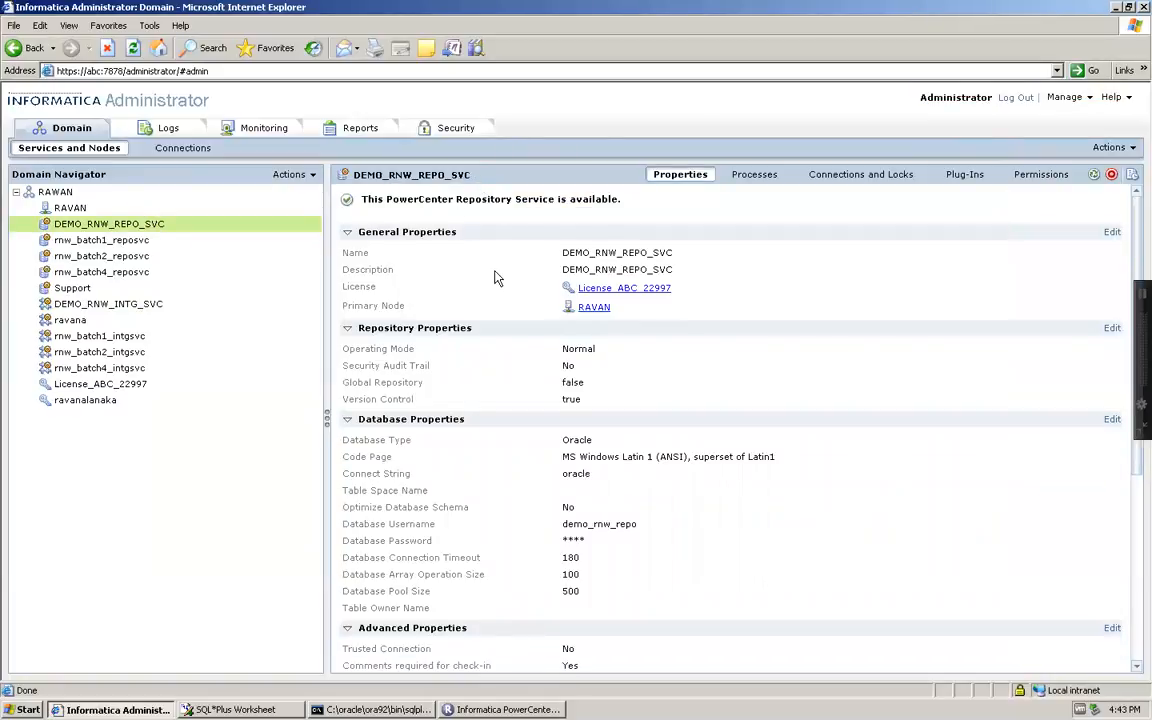
pyautogui.moveTo(674, 253); pyautogui.dragTo(572, 259)
pyautogui.hotkey('ctrl', 'c')
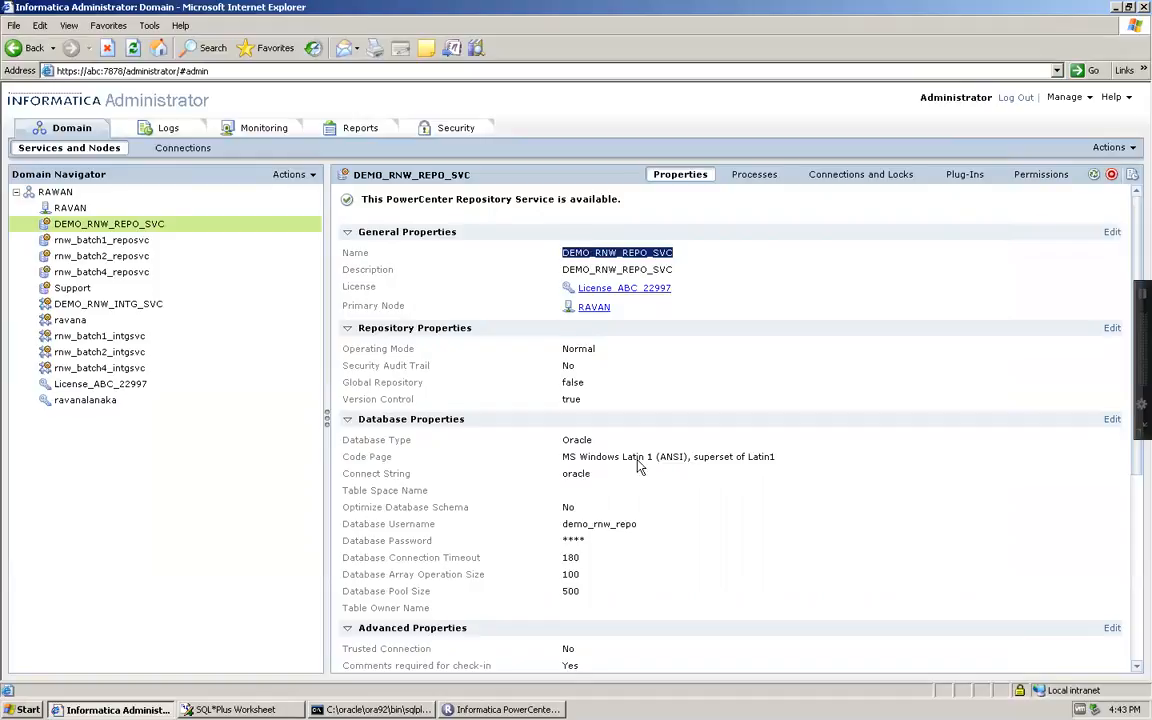
pyautogui.click(480, 709)
pyautogui.hotkey('ctrl', 'v')
# Add repository DEMO_RNW_REPO_SVC with username Administrator
pyautogui.click(520, 410)
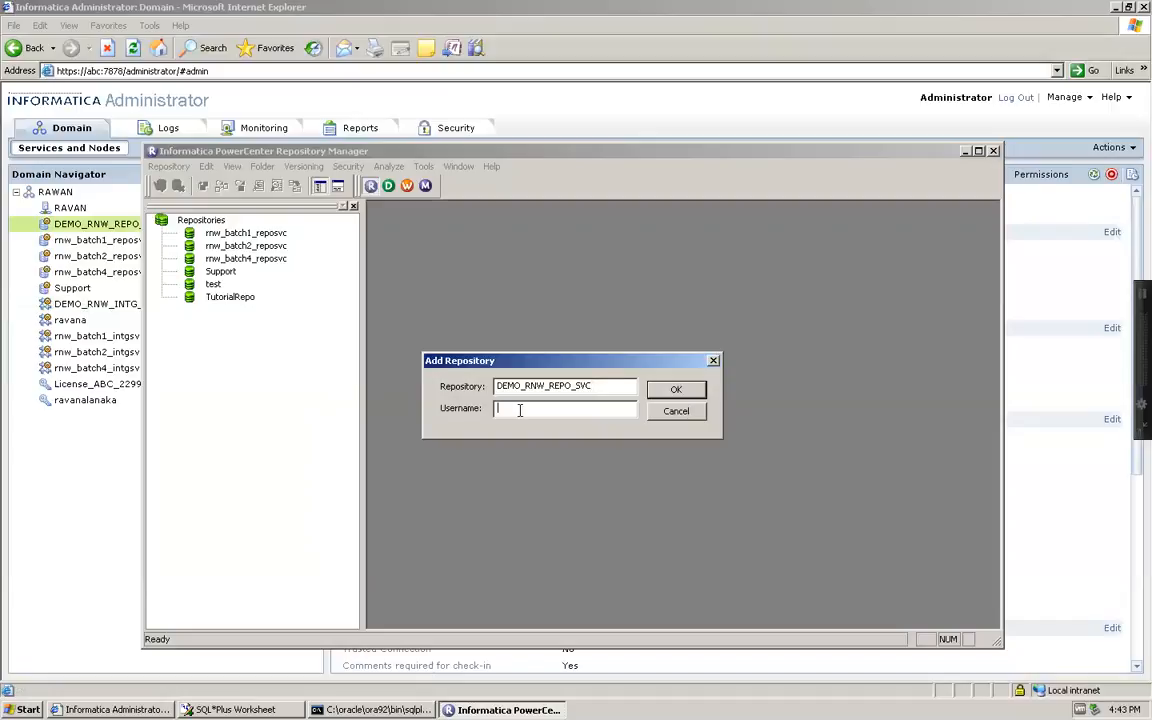
pyautogui.write('Administrator')
pyautogui.click(678, 390)
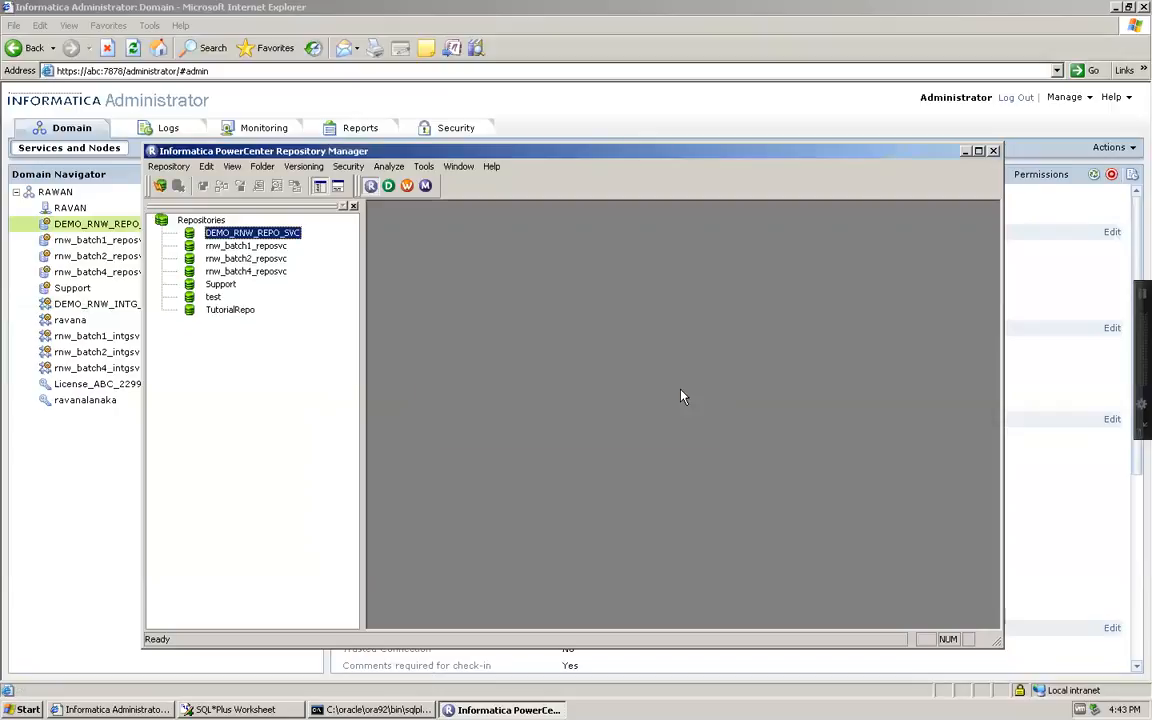
# Connect to DEMO_RNW_REPO_SVC in domain RAWAN using the administrator password
pyautogui.doubleClick(247, 238)
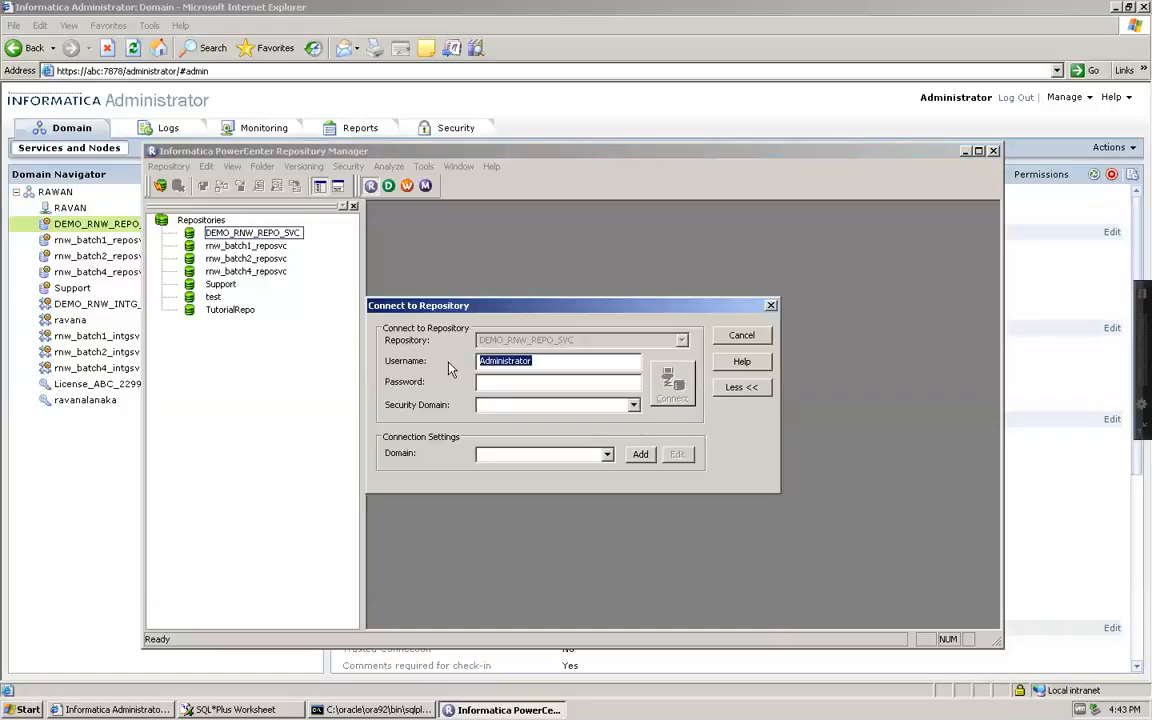
pyautogui.click(560, 455)
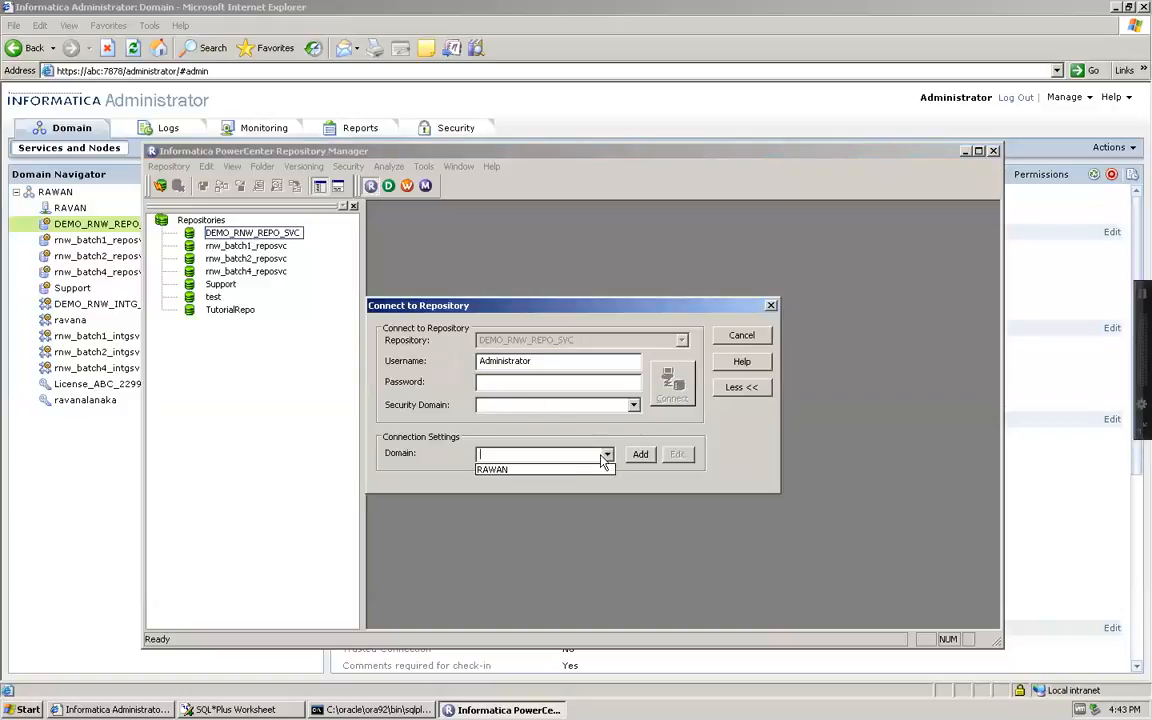
pyautogui.click(563, 470)
pyautogui.click(534, 382)
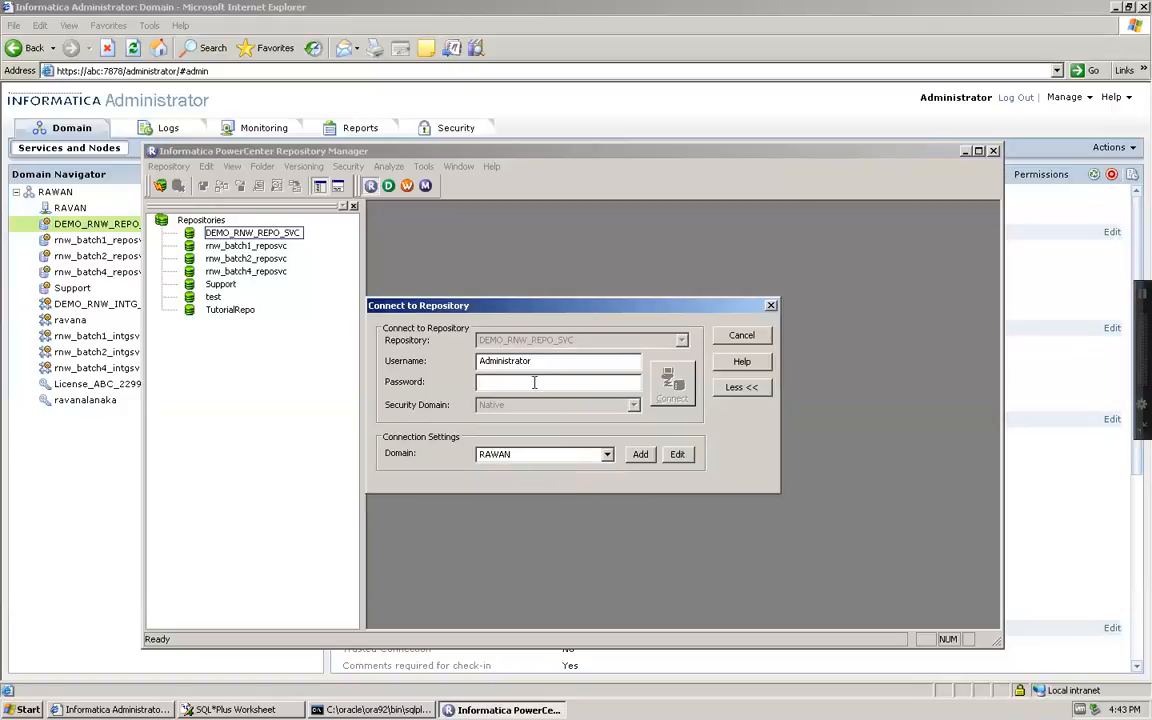
pyautogui.doubleClick(537, 362)
pyautogui.press('Tab')
pyautogui.write('Administrator')
pyautogui.press('Return')
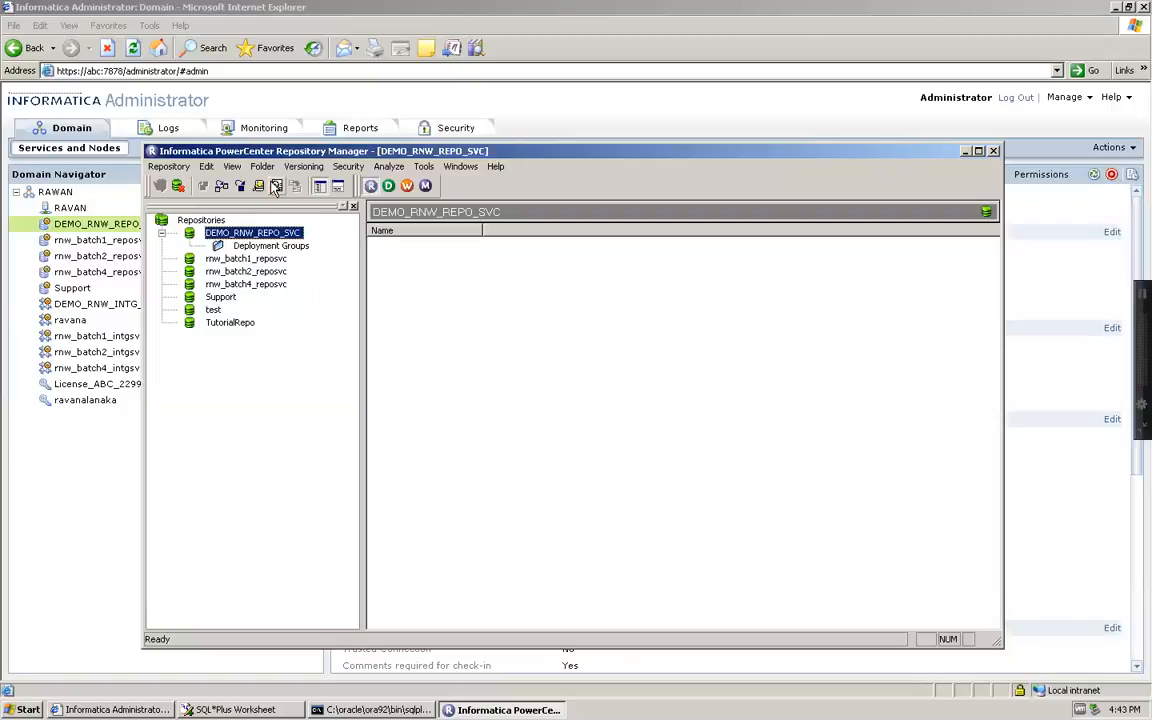
# Begin a new folder in the repository named DEMO
pyautogui.click(262, 166)
pyautogui.click(276, 185)
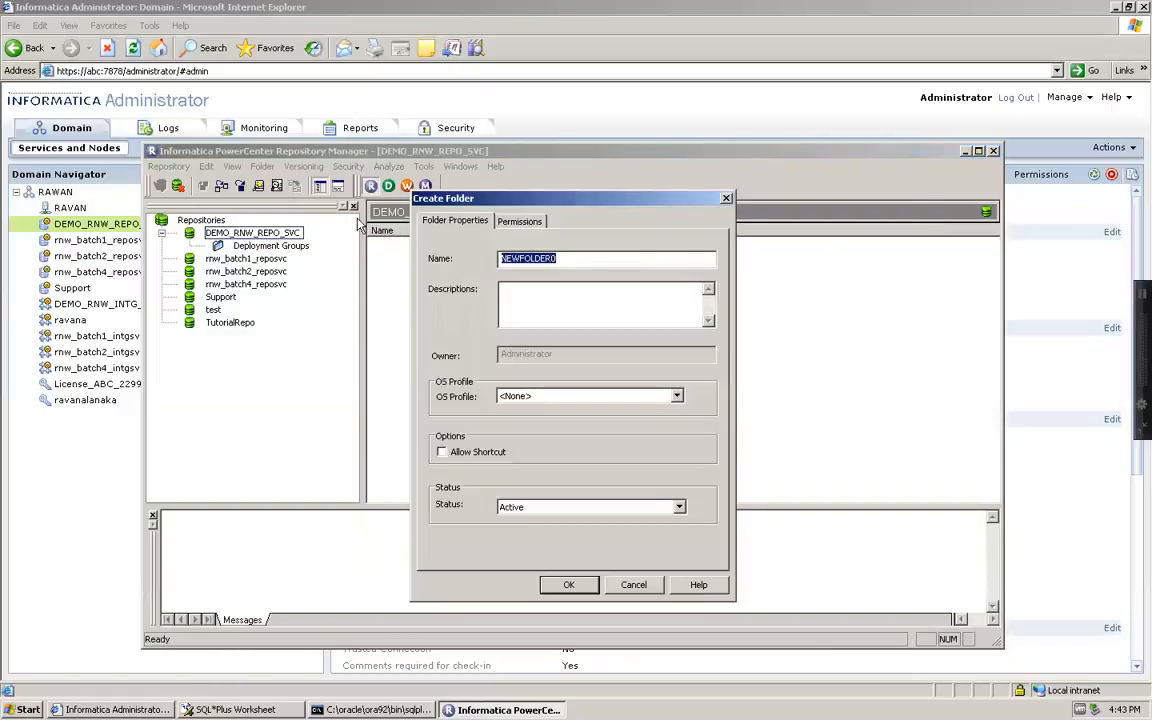
pyautogui.write('DEMO')
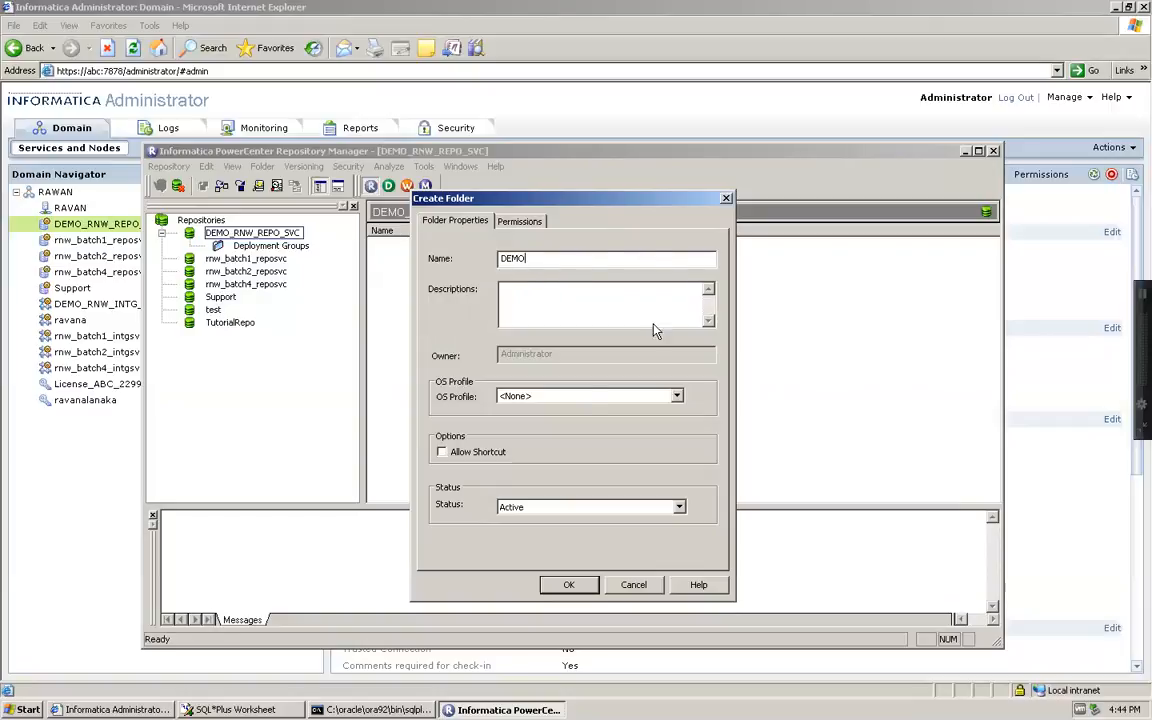
# Review the DEMO folder's permissions and user/group list, then create the folder
pyautogui.click(521, 221)
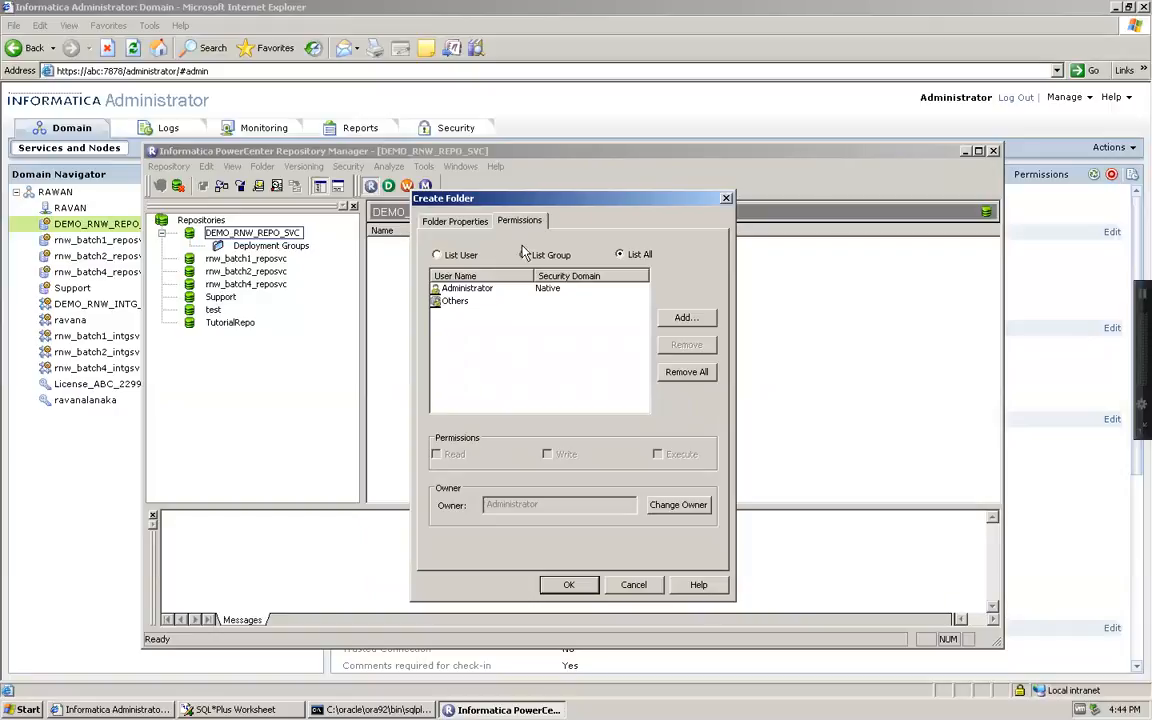
pyautogui.click(437, 256)
pyautogui.click(524, 256)
pyautogui.click(620, 255)
pyautogui.click(683, 318)
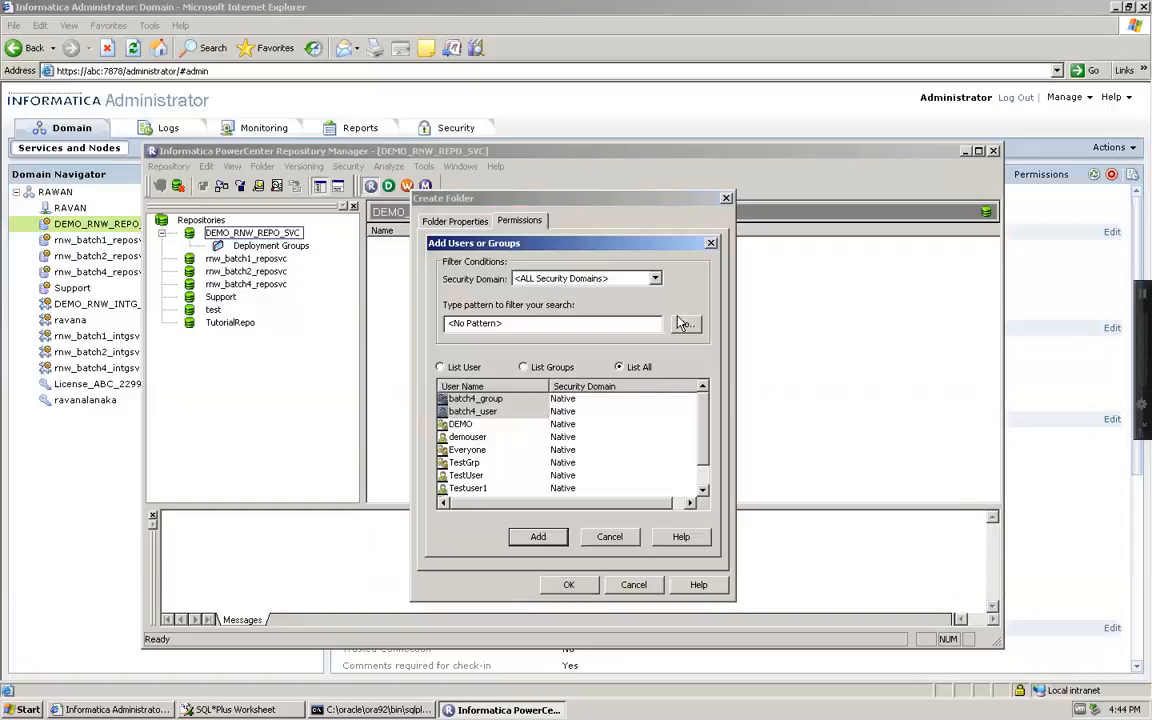
pyautogui.moveTo(703, 417); pyautogui.dragTo(694, 474)
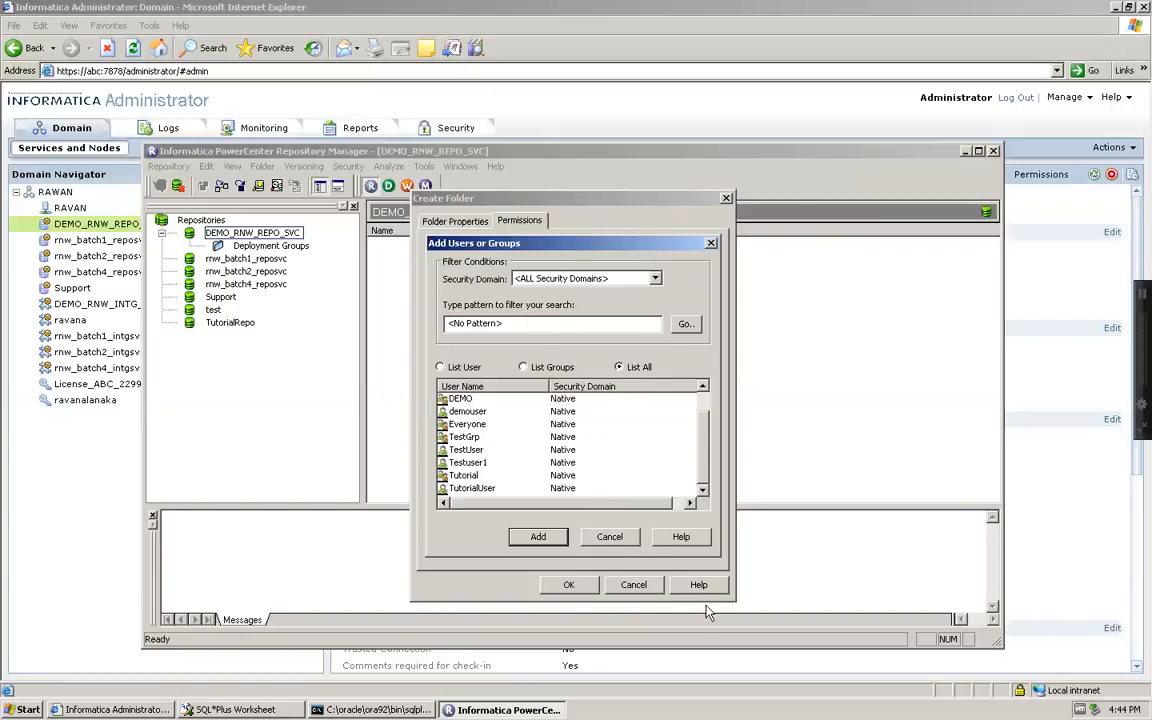
pyautogui.click(609, 540)
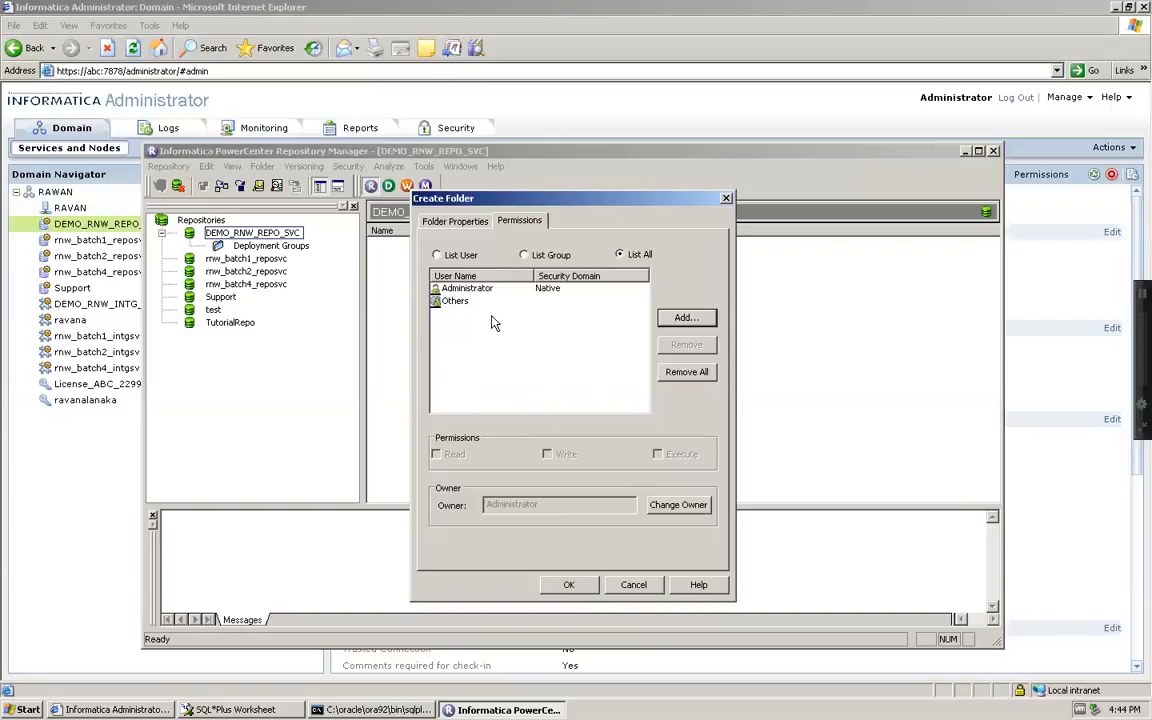
pyautogui.click(589, 584)
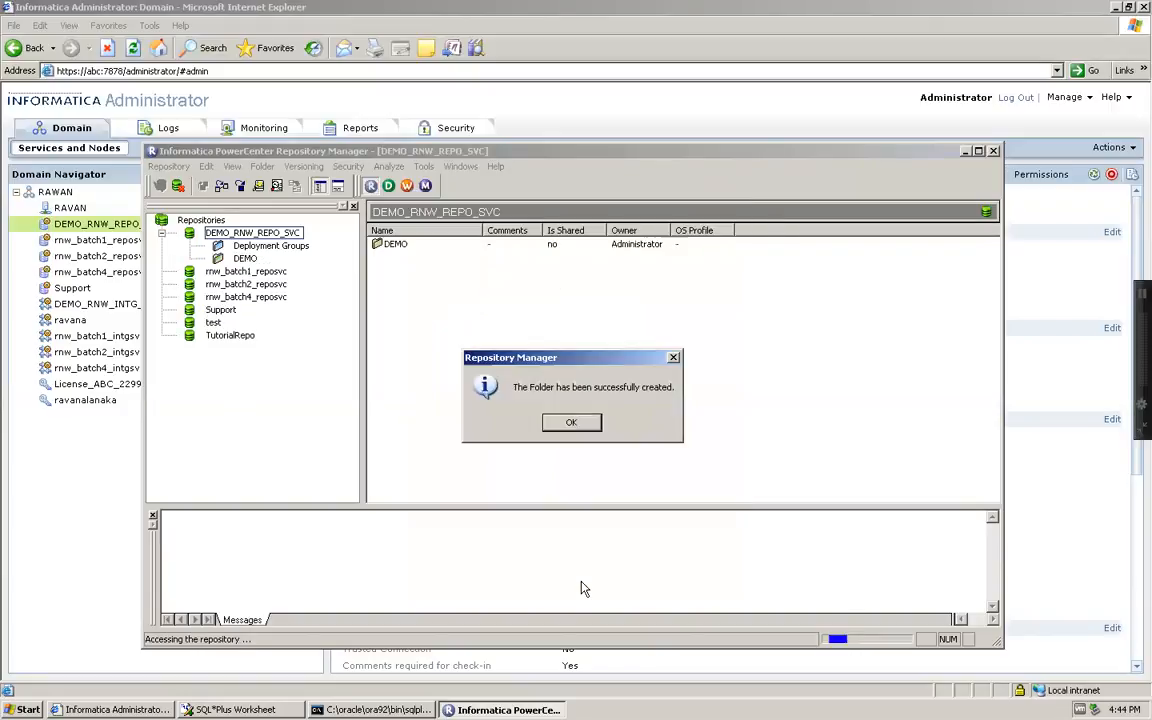
pyautogui.click(573, 430)
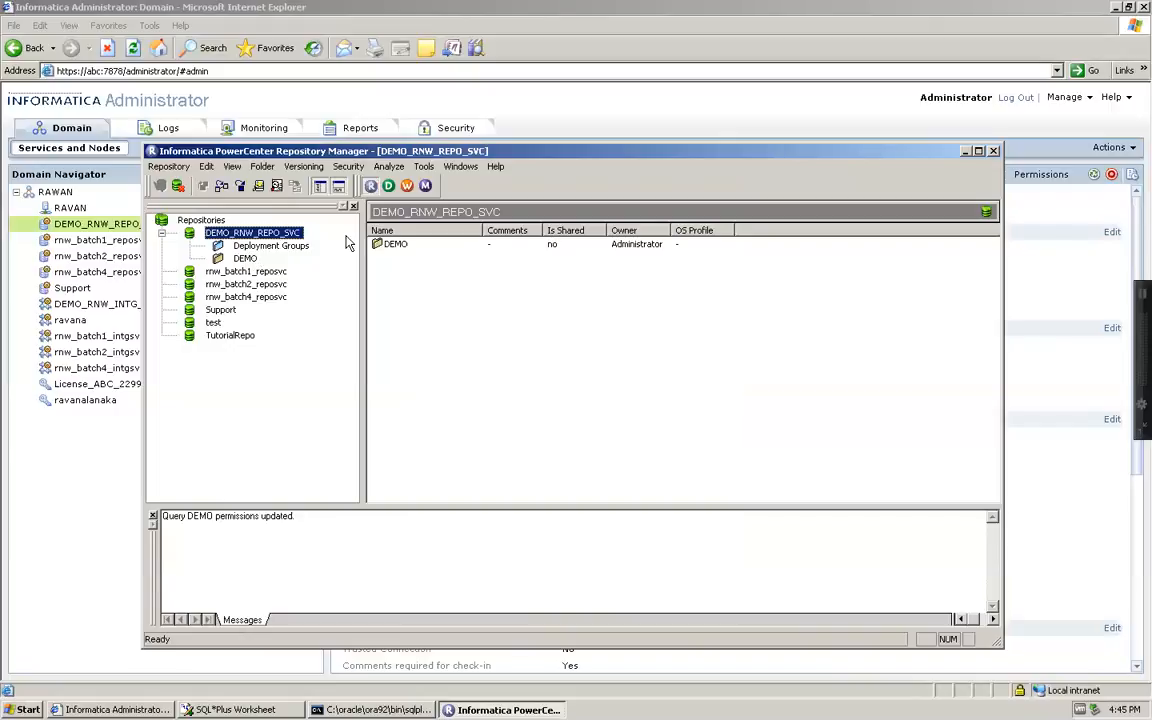
# Open Designer with the DEMO folder expanded, then launch Workflow Manager
pyautogui.click(389, 186)
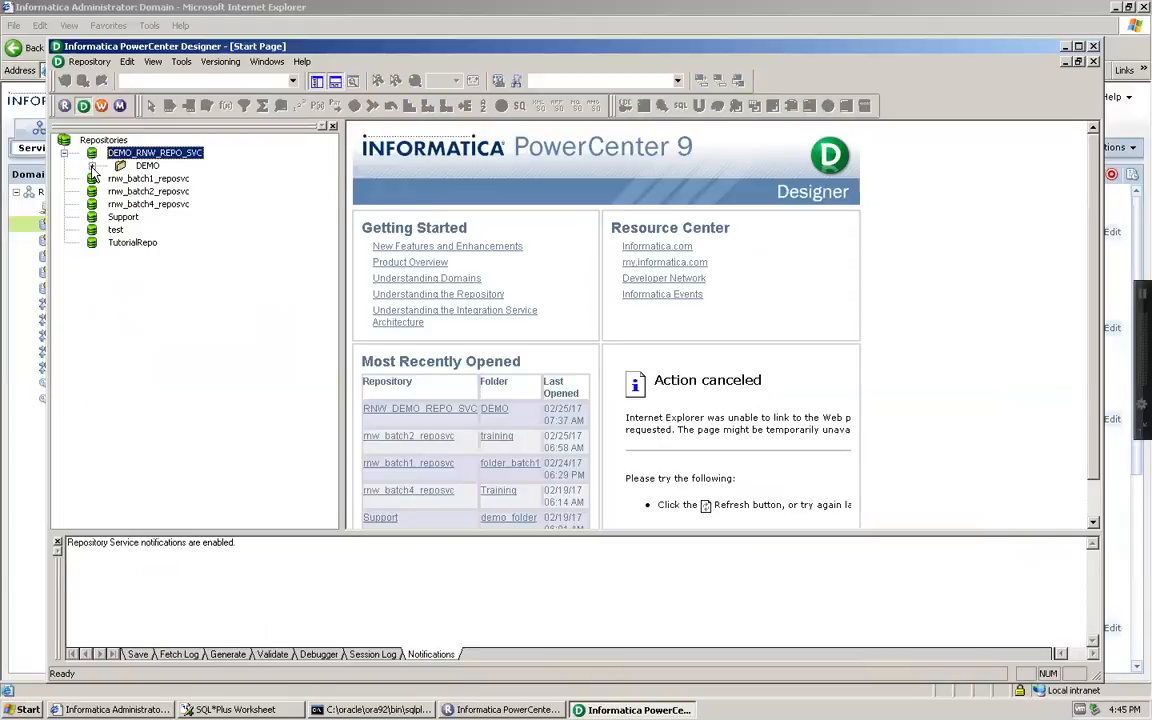
pyautogui.click(91, 166)
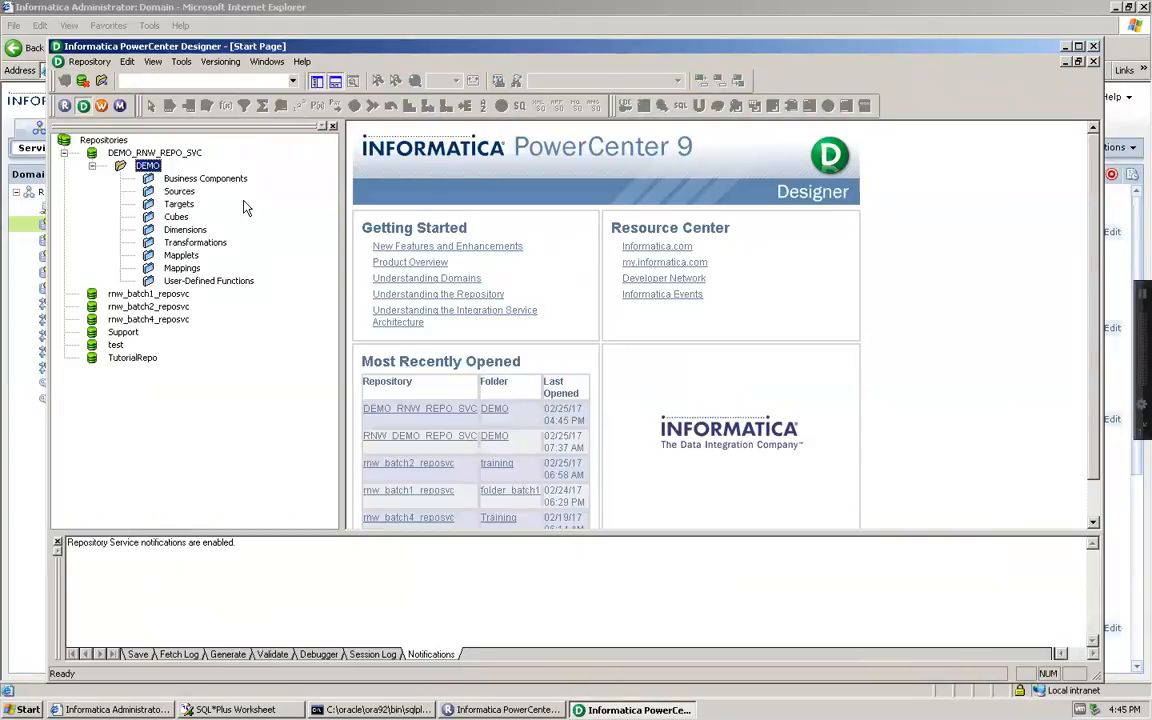
pyautogui.click(101, 106)
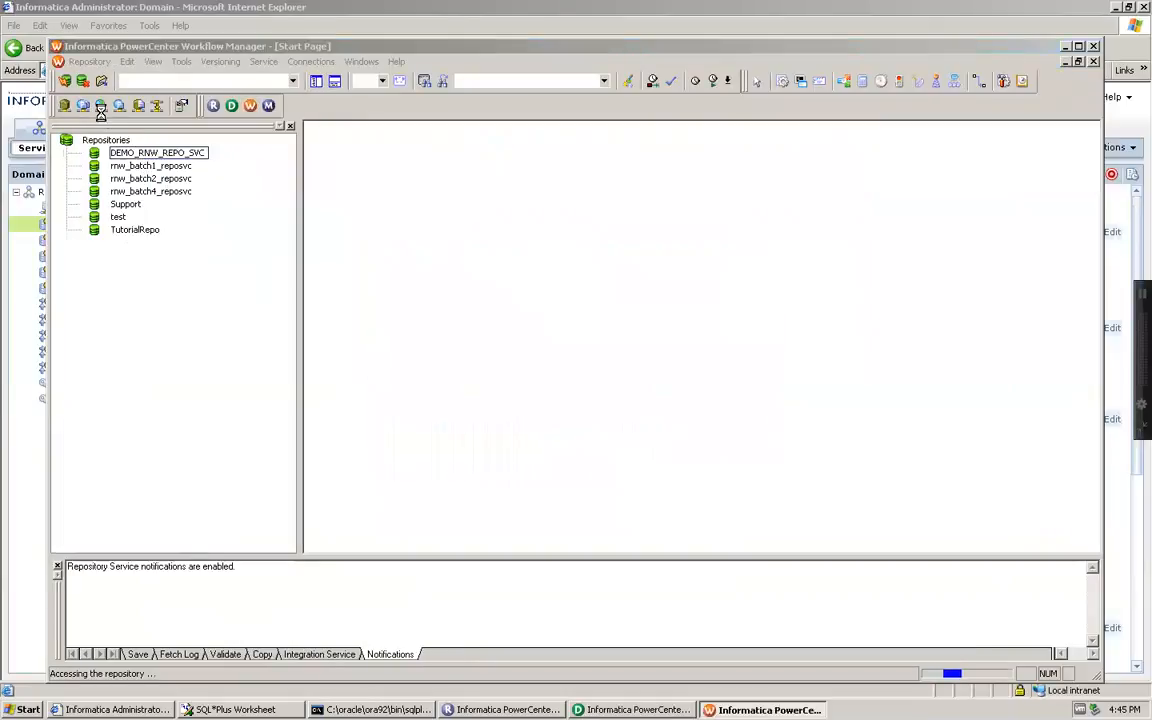
# Dismiss the startup tip and expand the DEMO folder to list its Tasks, Sessions, Worklets and Workflows
pyautogui.click(683, 300)
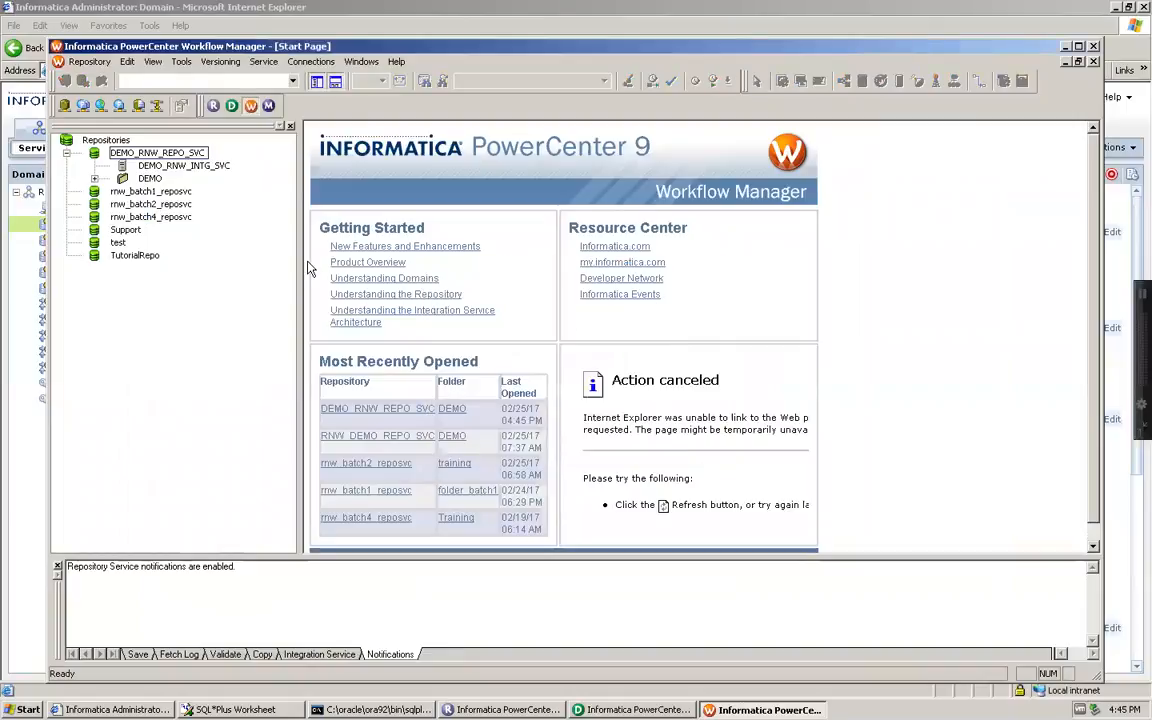
pyautogui.doubleClick(150, 178)
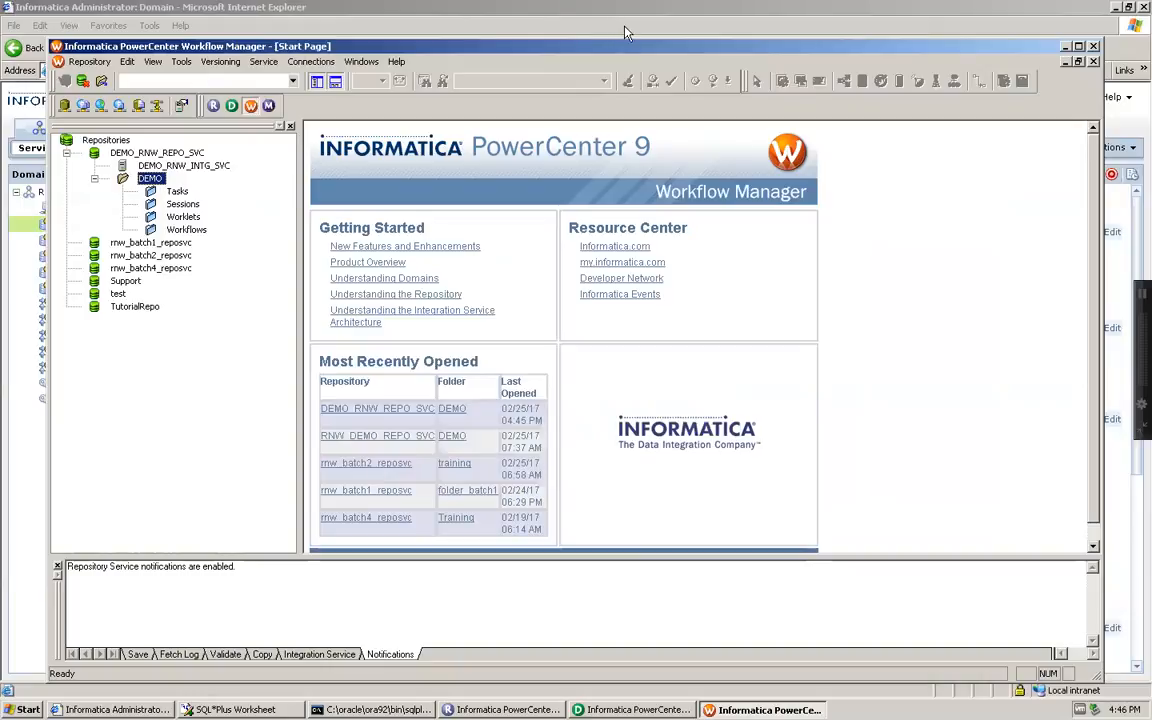
# Switch the VMware Fusion virtual machine from full screen to Single Window view
pyautogui.moveTo(625, 3)
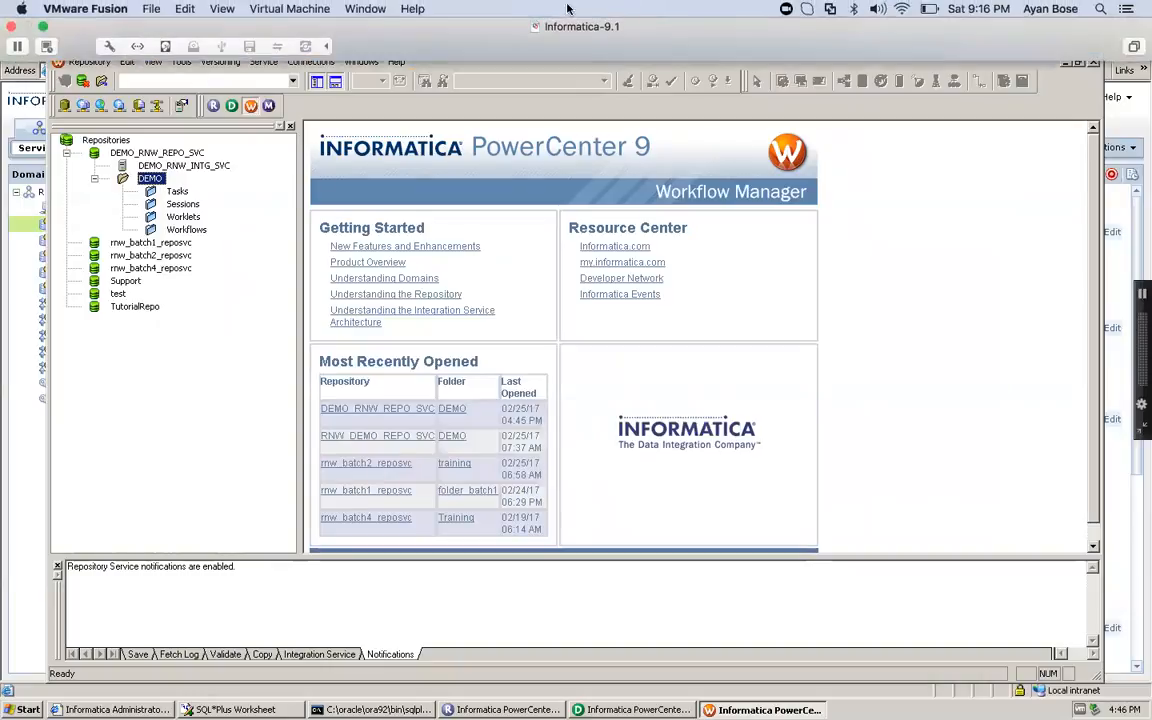
pyautogui.click(212, 9)
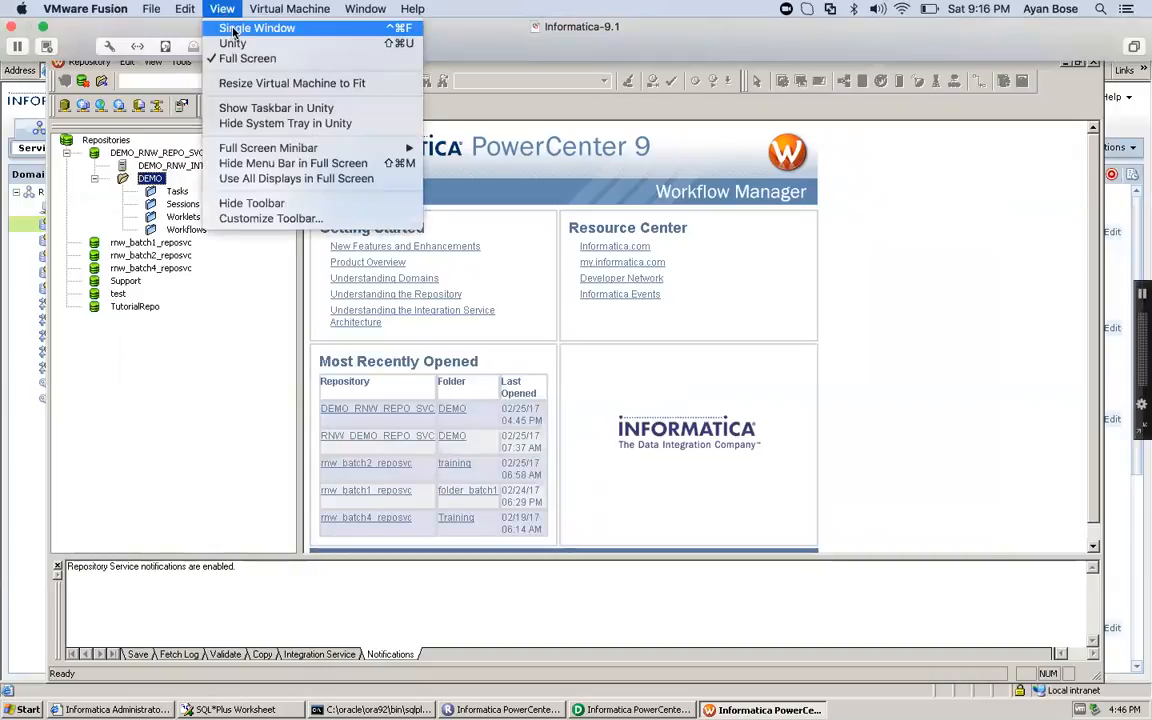
pyautogui.click(233, 30)
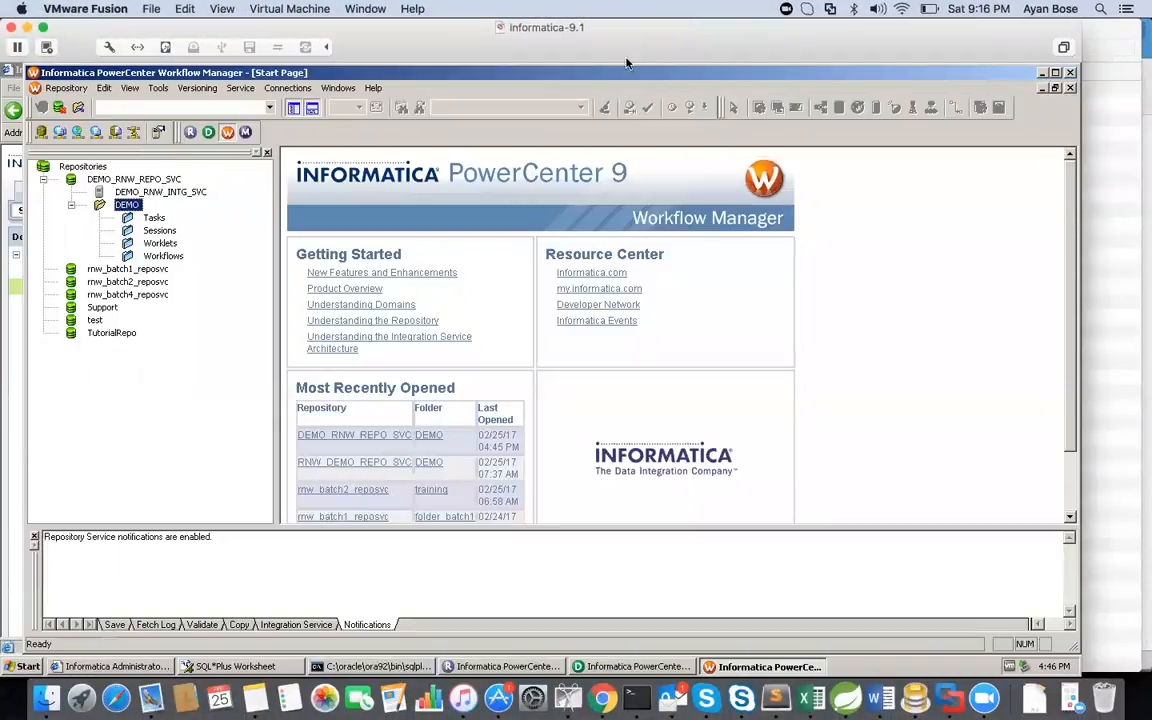